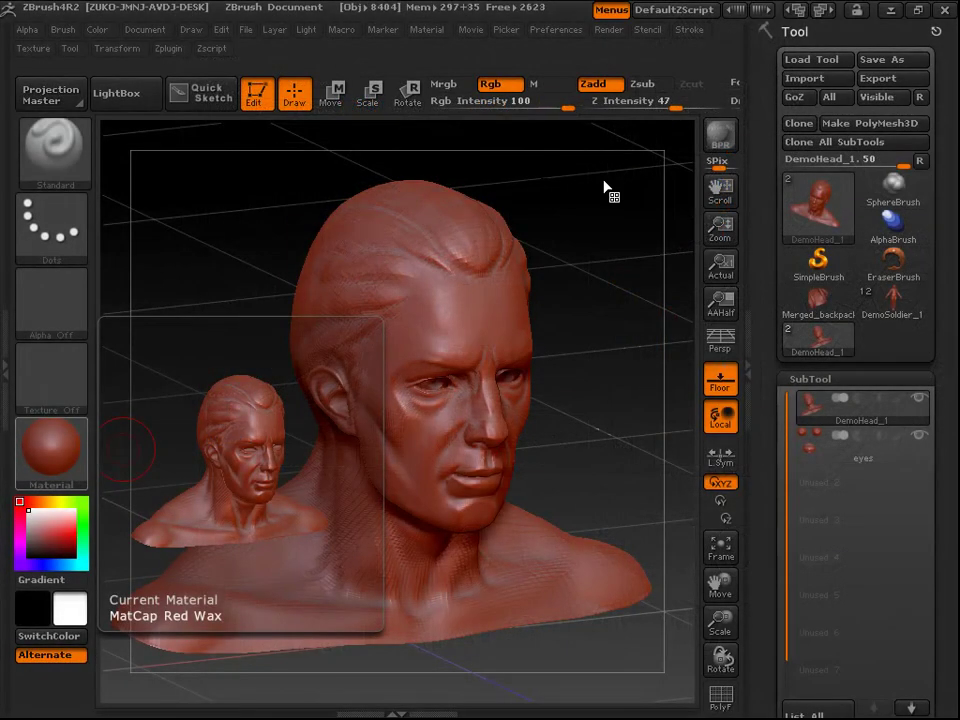
- Rotate the red DemoHead bust, scale it up, and orbit it to a three-quarter view
drag(586, 350, 551, 360)
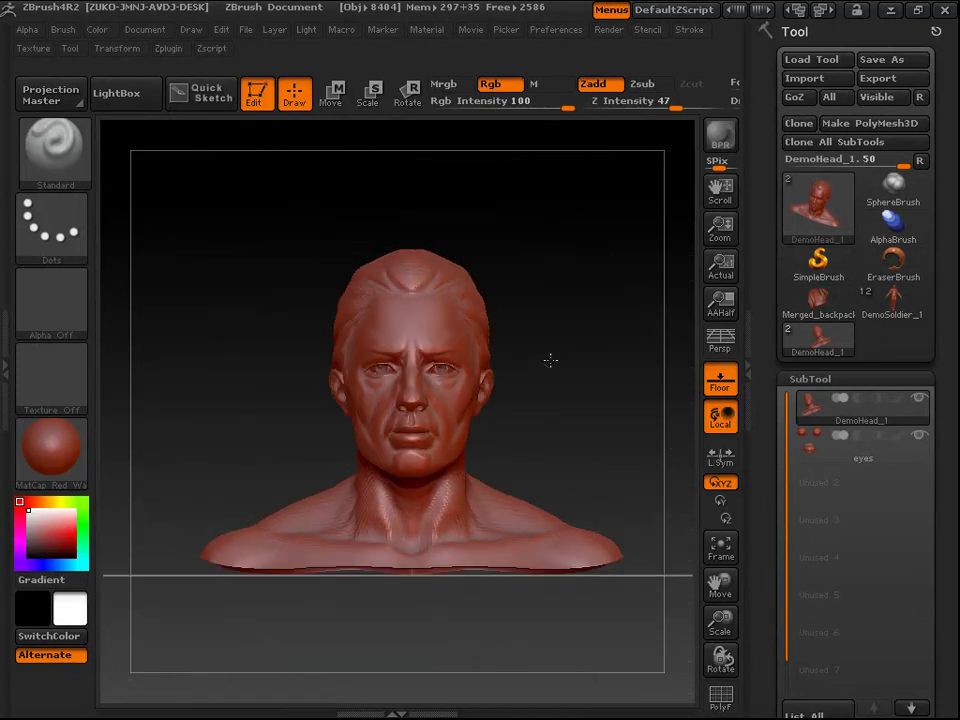
drag(558, 310, 476, 302)
drag(559, 199, 488, 215)
- Load DemoHead.ZTL from LightBox and turn the head to a frontal view
click(143, 96)
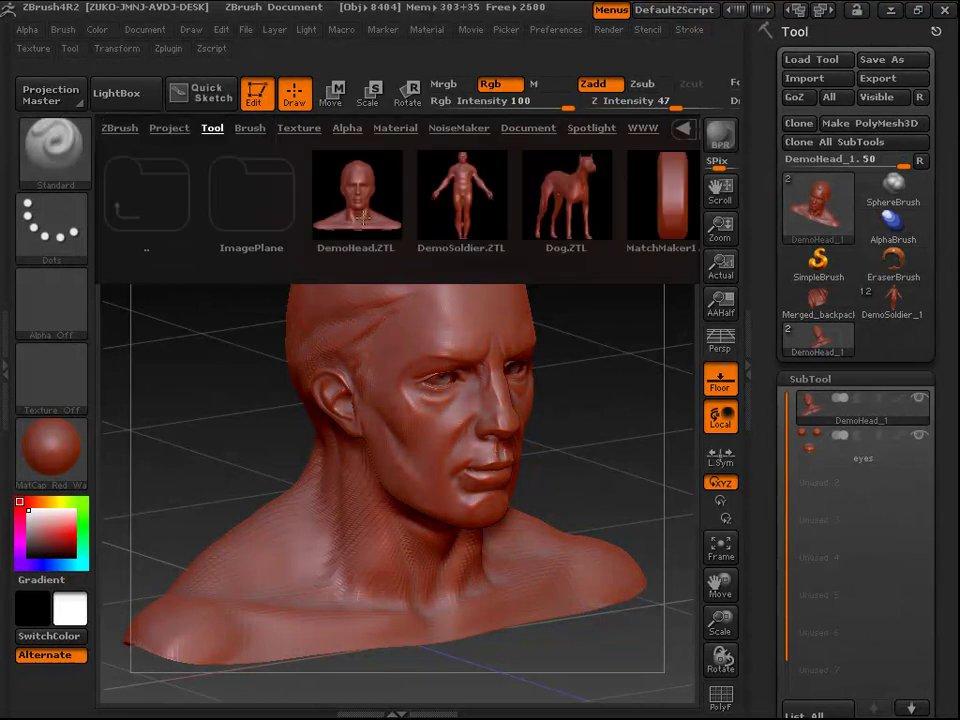
double_click(360, 215)
click(116, 93)
drag(581, 450, 592, 411)
drag(604, 340, 589, 386)
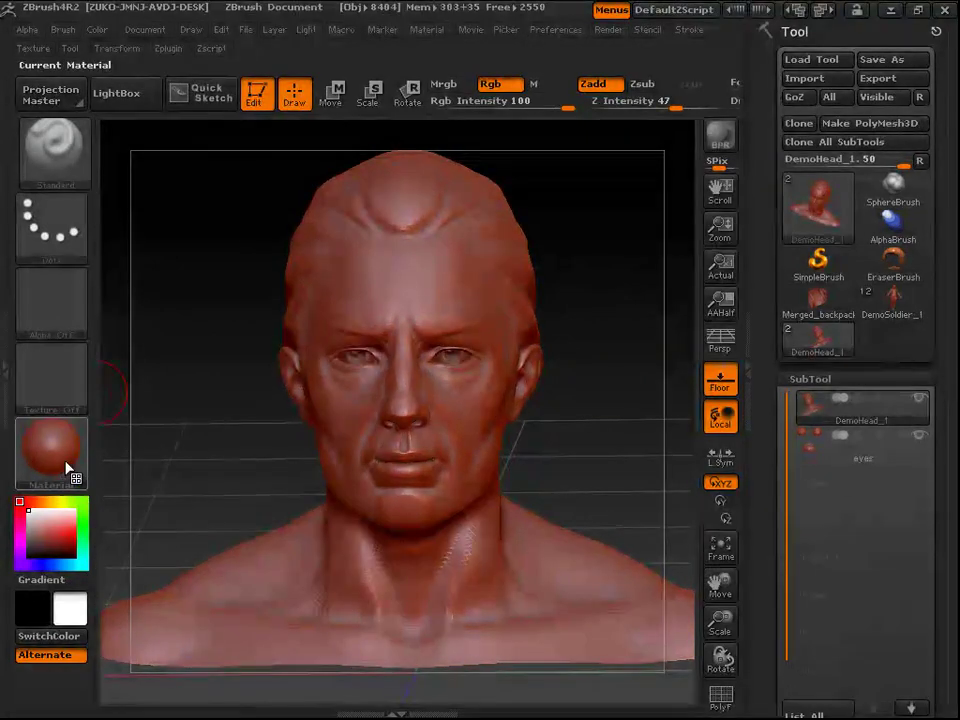
drag(594, 326, 608, 320)
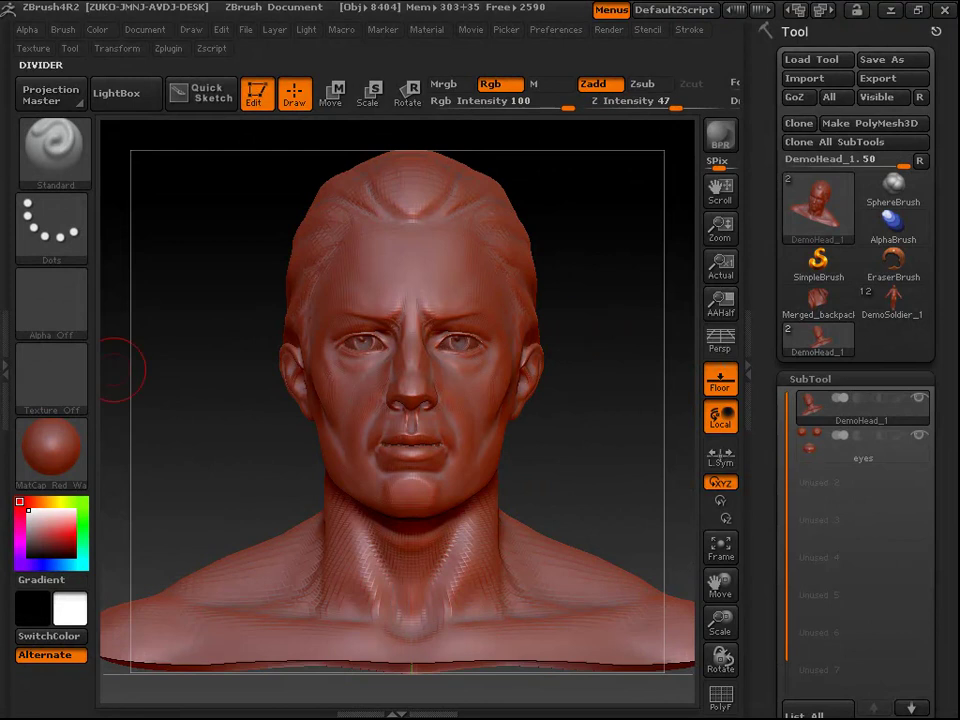
- Raise the head's subdivision level with D and bring up the Material palette
click(48, 470)
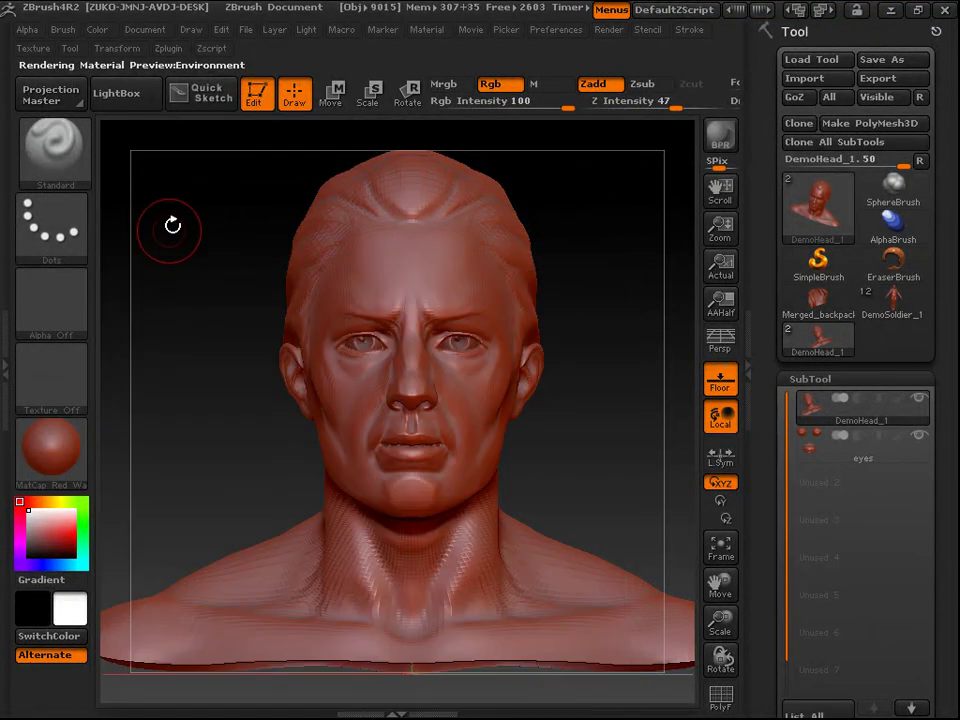
click(70, 468)
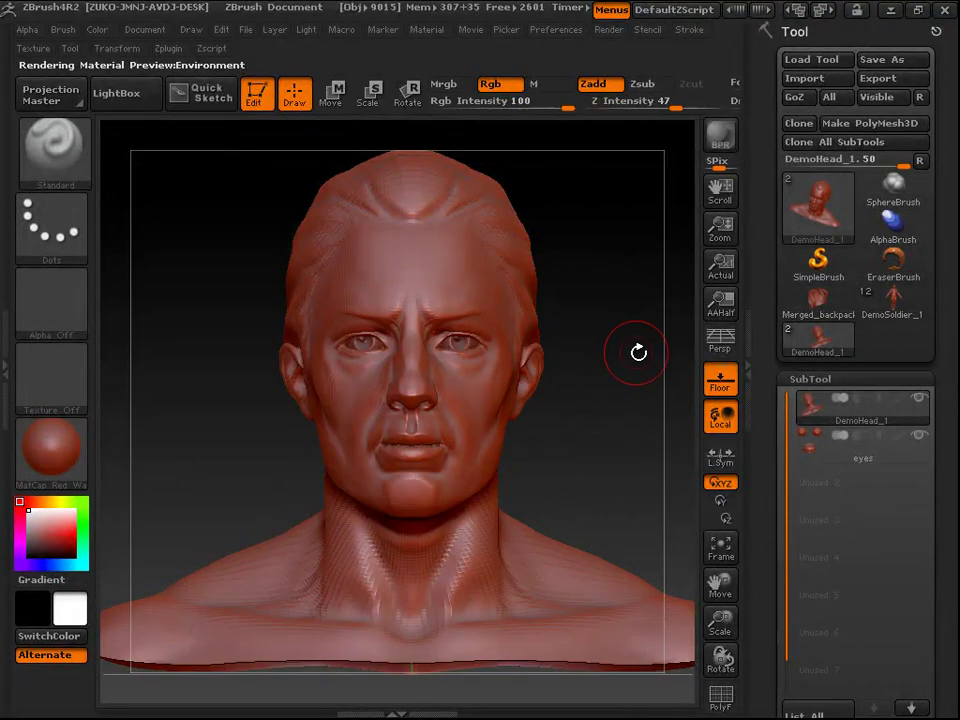
drag(638, 352, 631, 436)
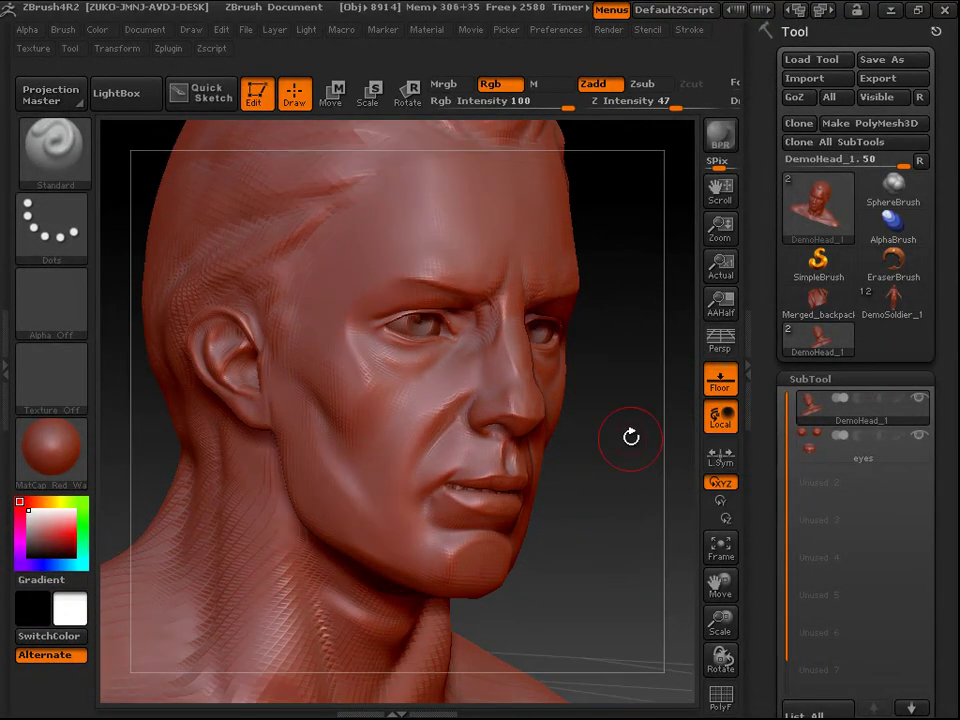
key(d)
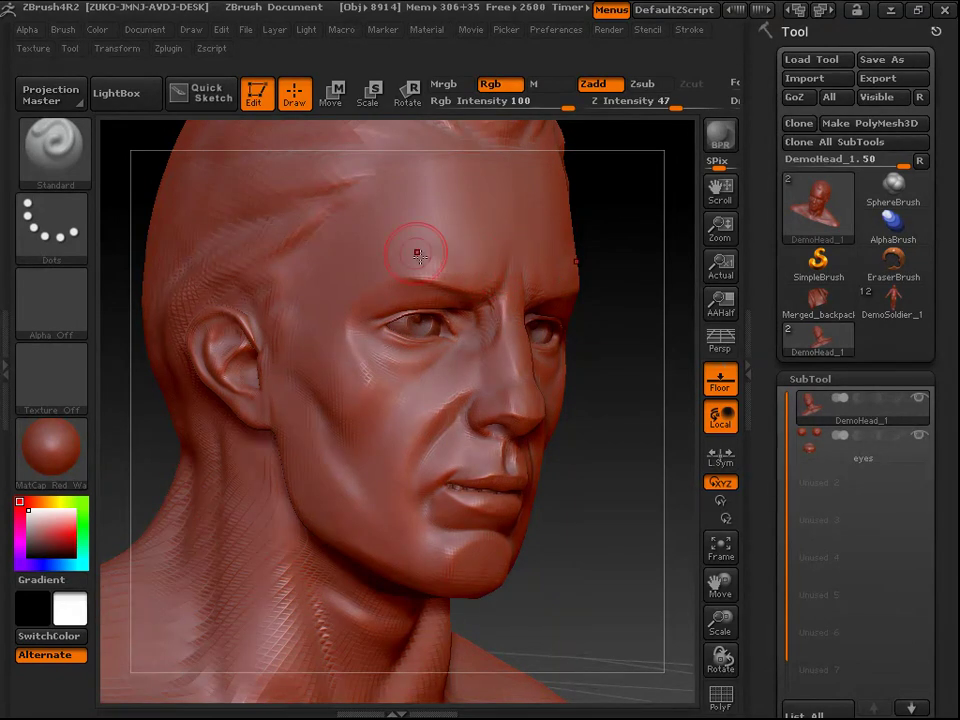
drag(628, 445, 527, 473)
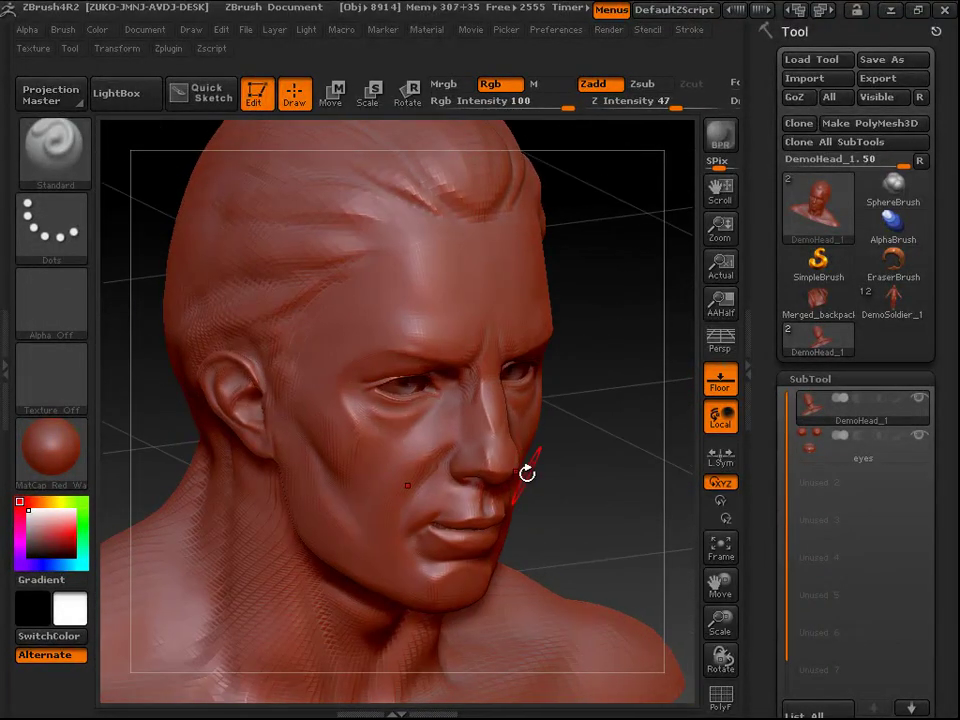
click(72, 458)
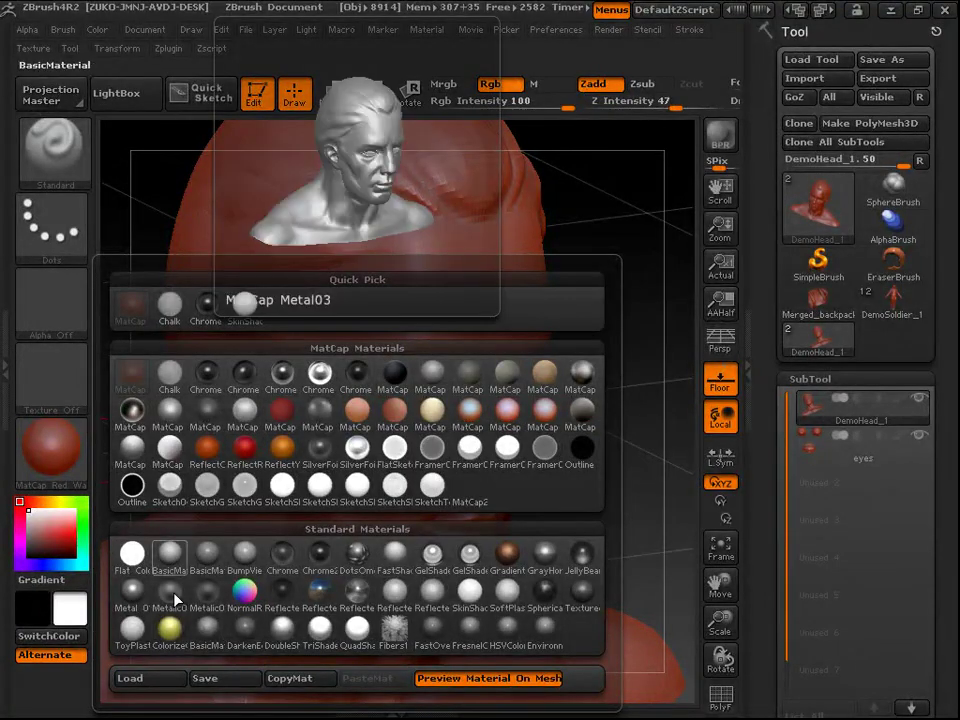
- Apply BasicMaterial, then switch the head to BasicMaterial2 and rotate to inspect it
click(170, 552)
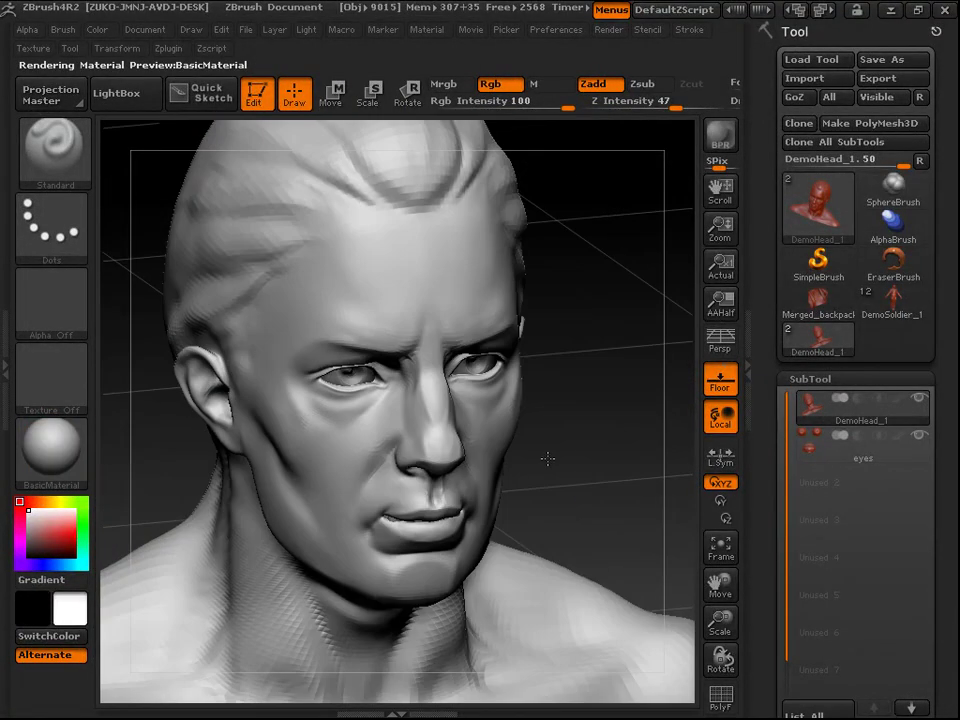
click(40, 455)
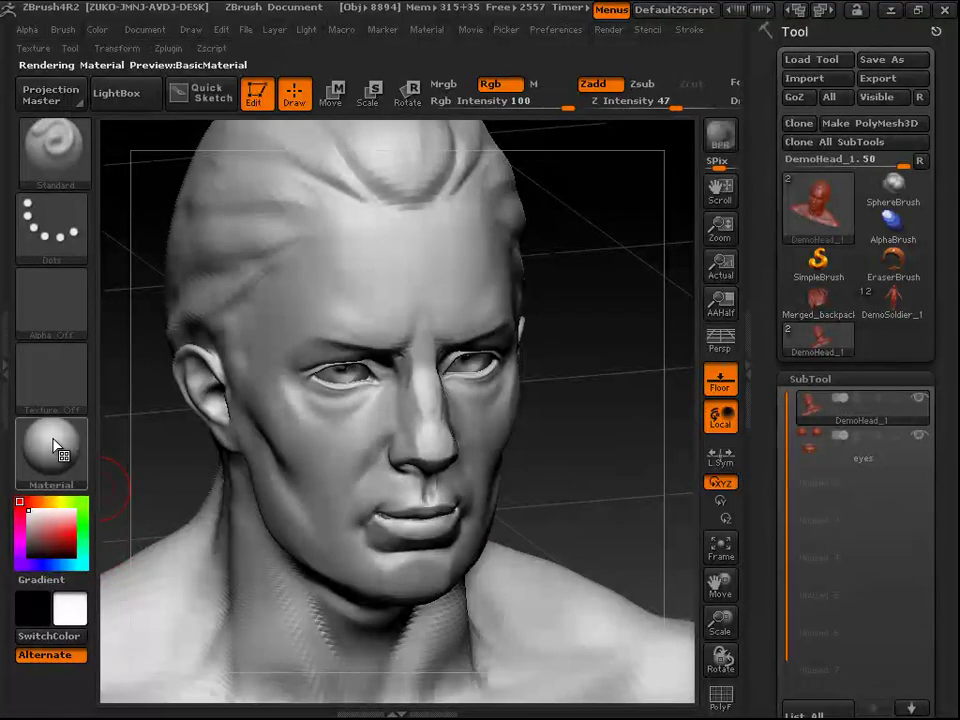
click(57, 447)
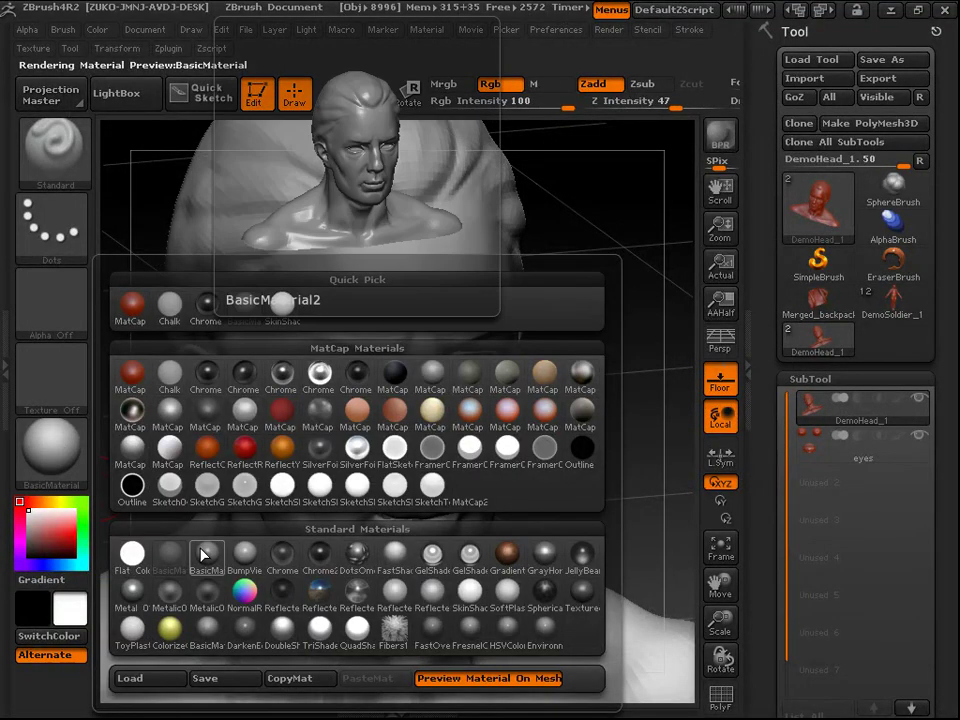
click(203, 553)
drag(607, 406, 598, 361)
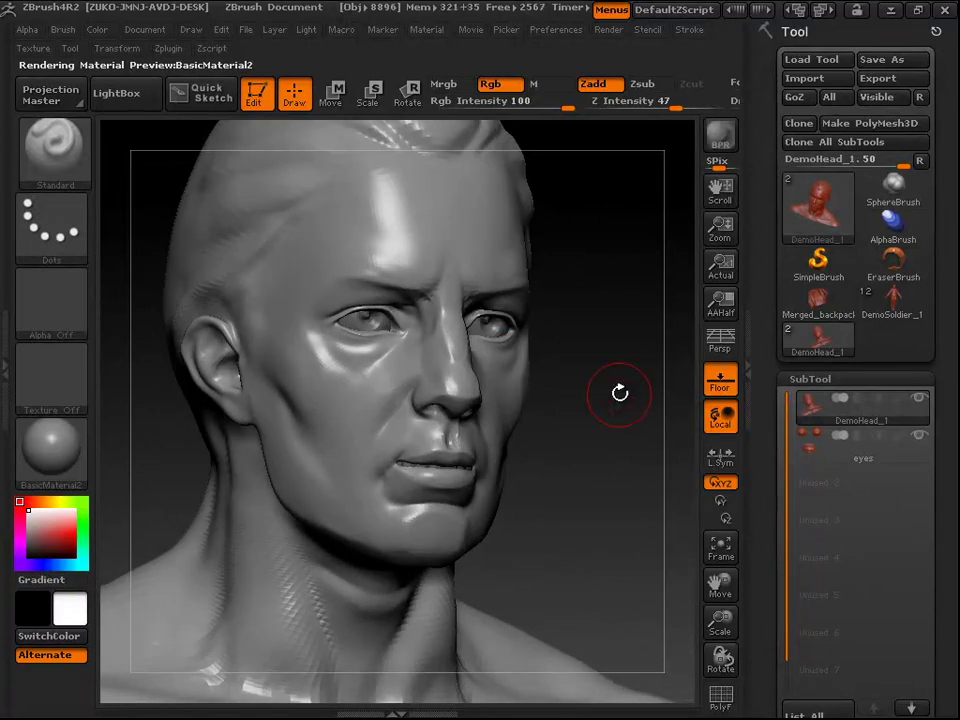
drag(581, 411, 572, 420)
drag(560, 368, 605, 447)
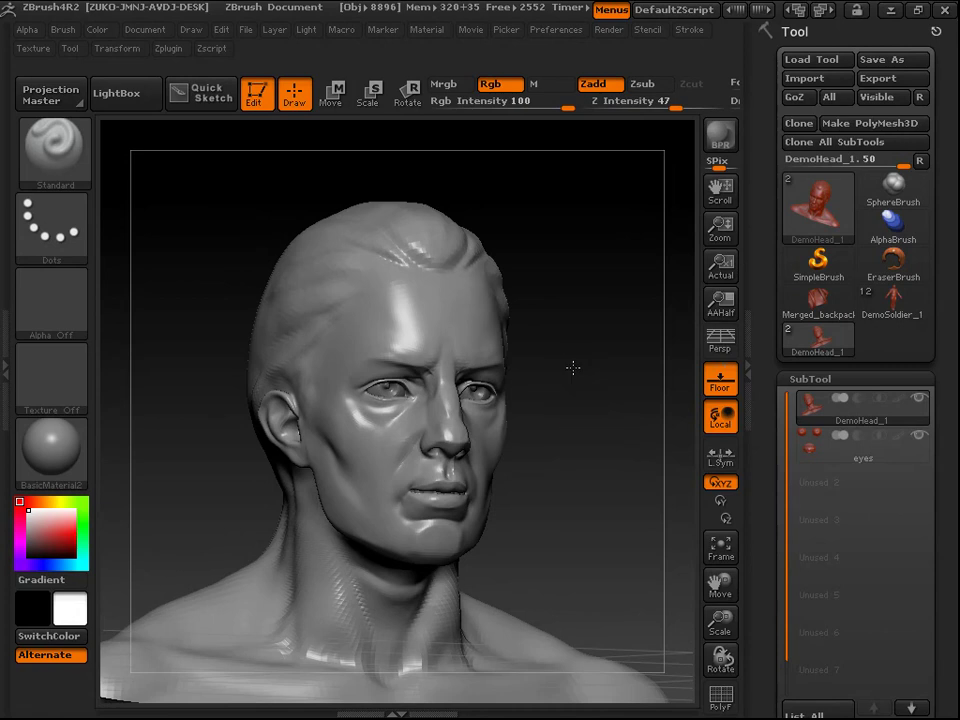
mouse_move(573, 376)
mouse_down()
mouse_move(602, 439)
mouse_move(144, 354)
mouse_move(110, 360)
mouse_up()
- Try BasicMaterial, Chrome and Chrome2, then return to BasicMaterial with the head facing front
click(49, 480)
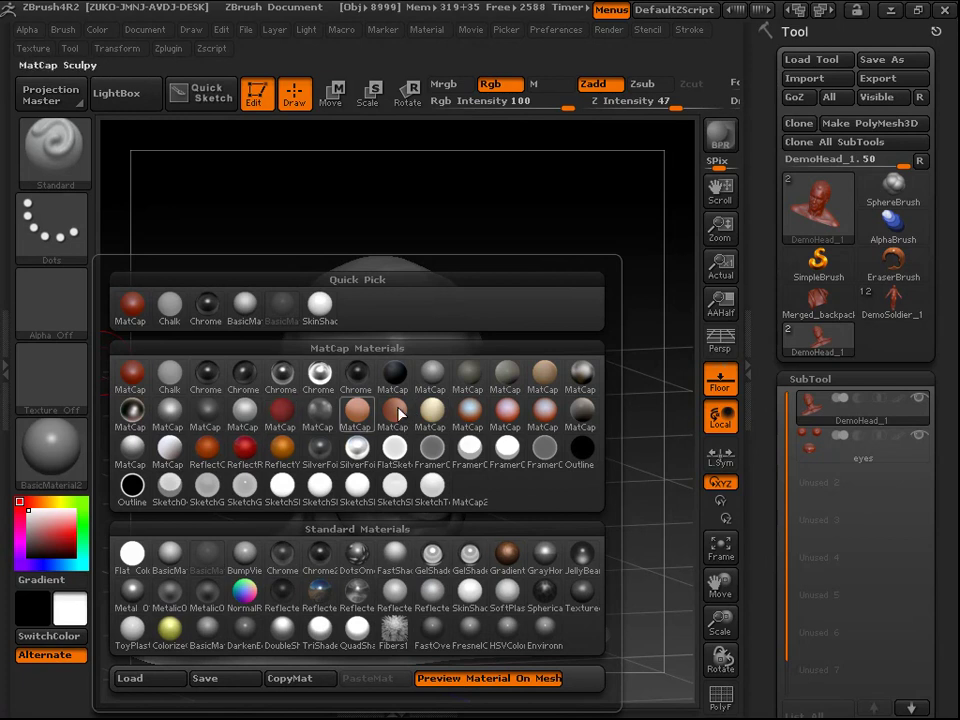
mouse_move(287, 505)
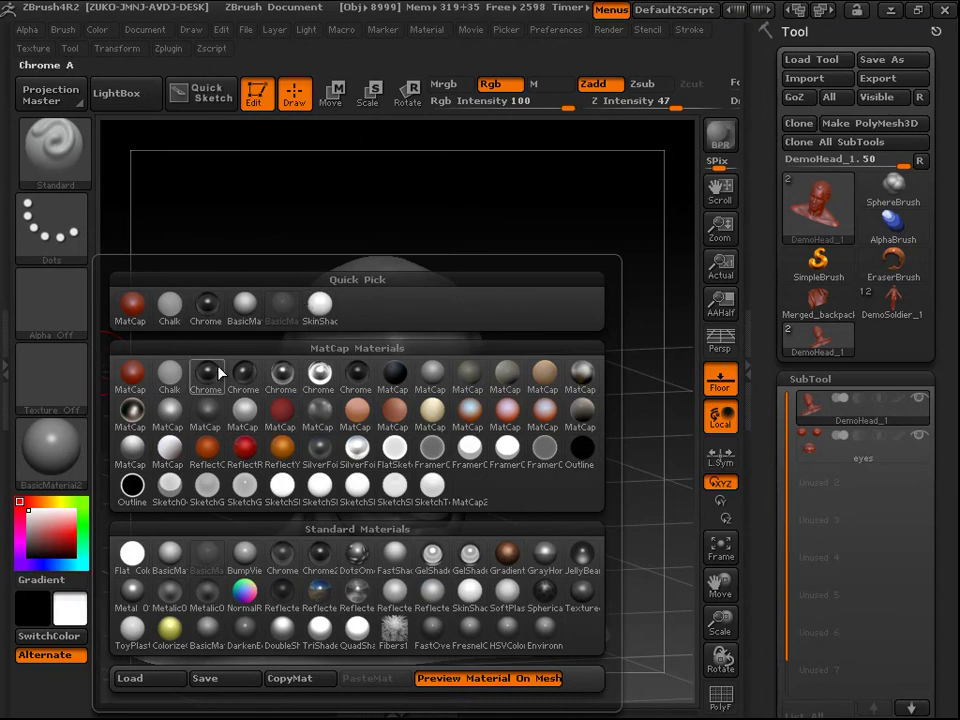
click(167, 568)
click(40, 472)
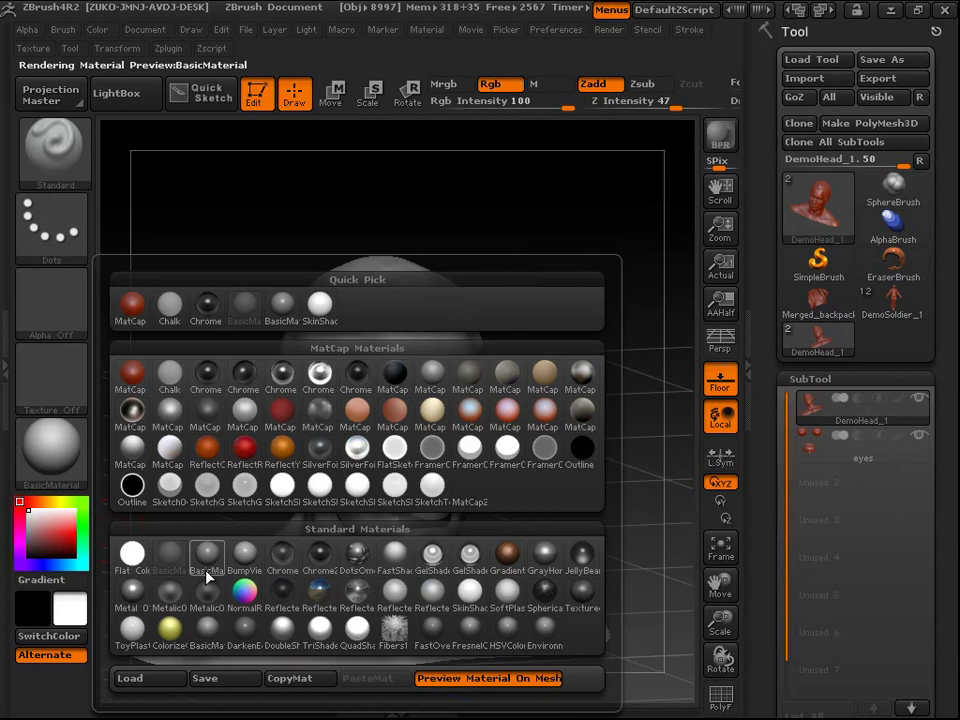
click(284, 556)
click(51, 466)
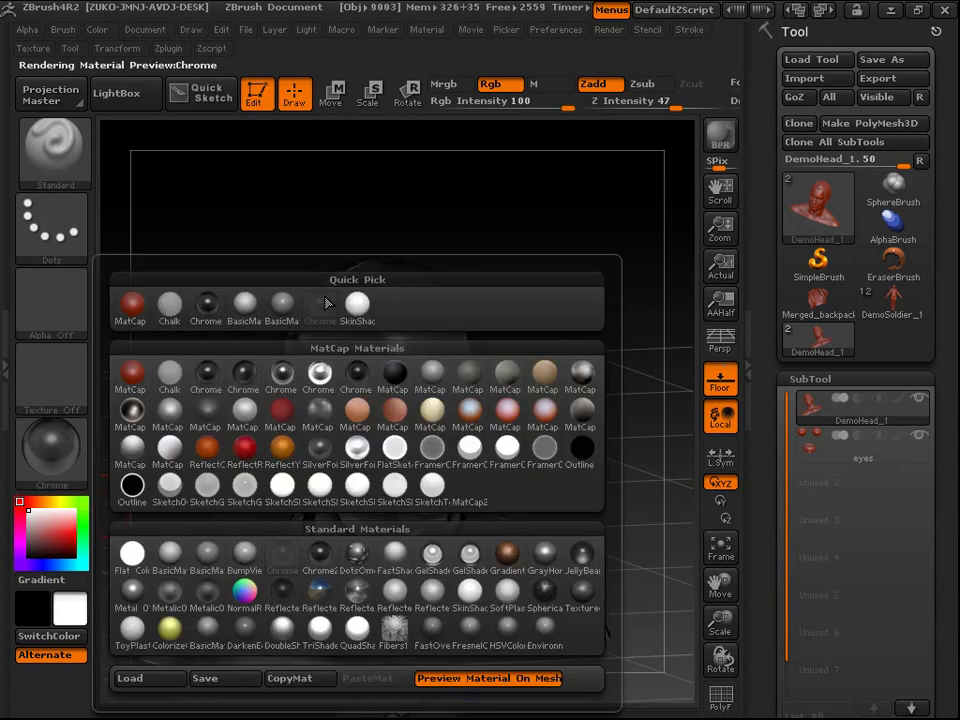
click(312, 565)
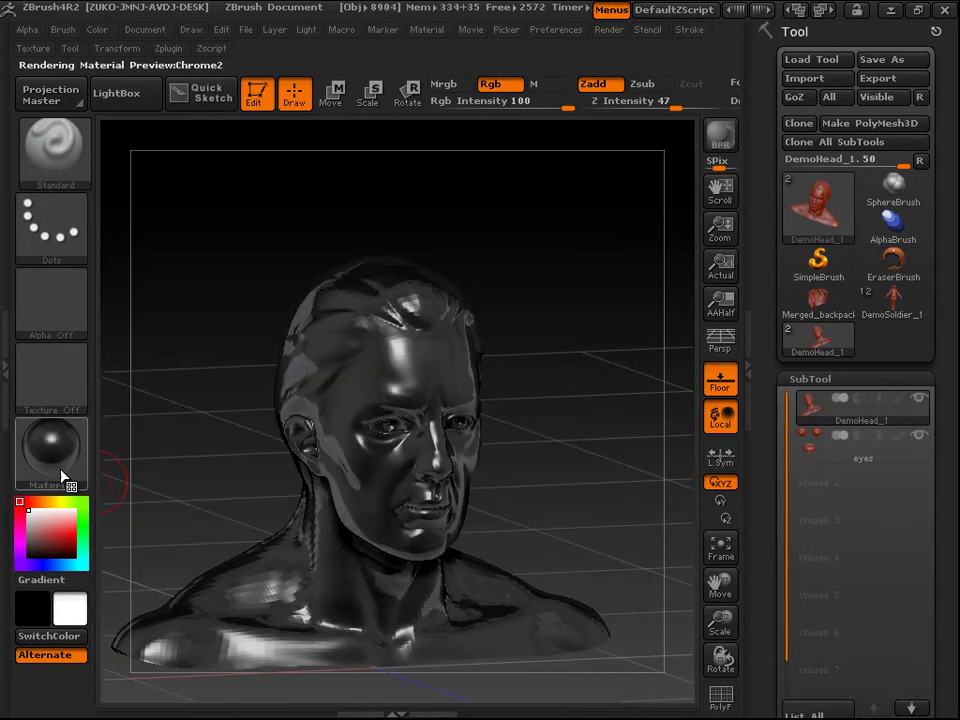
click(70, 478)
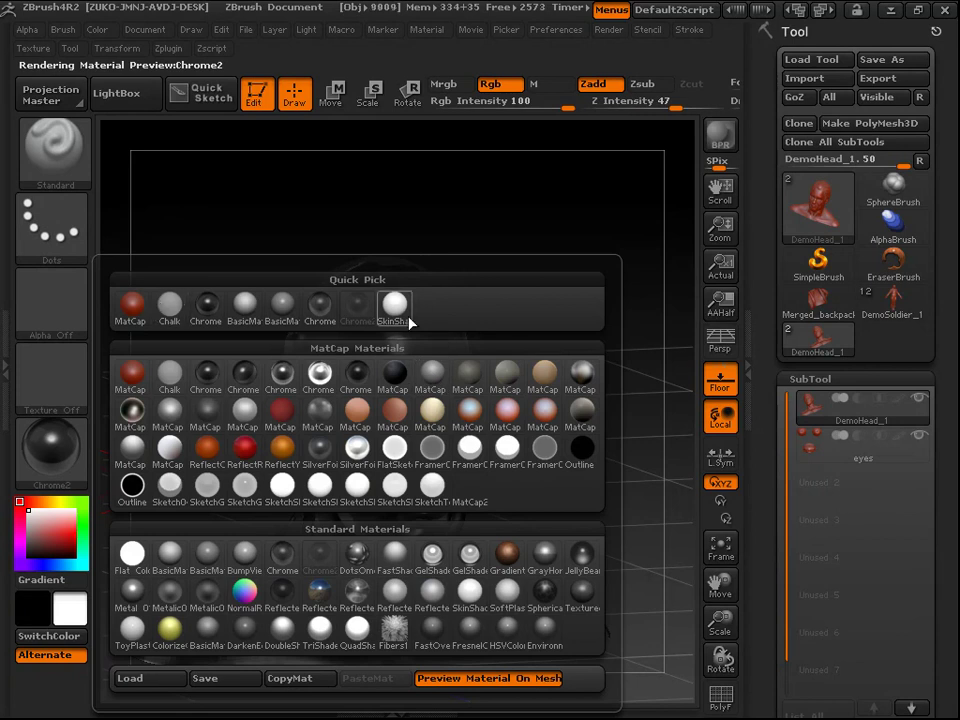
click(253, 320)
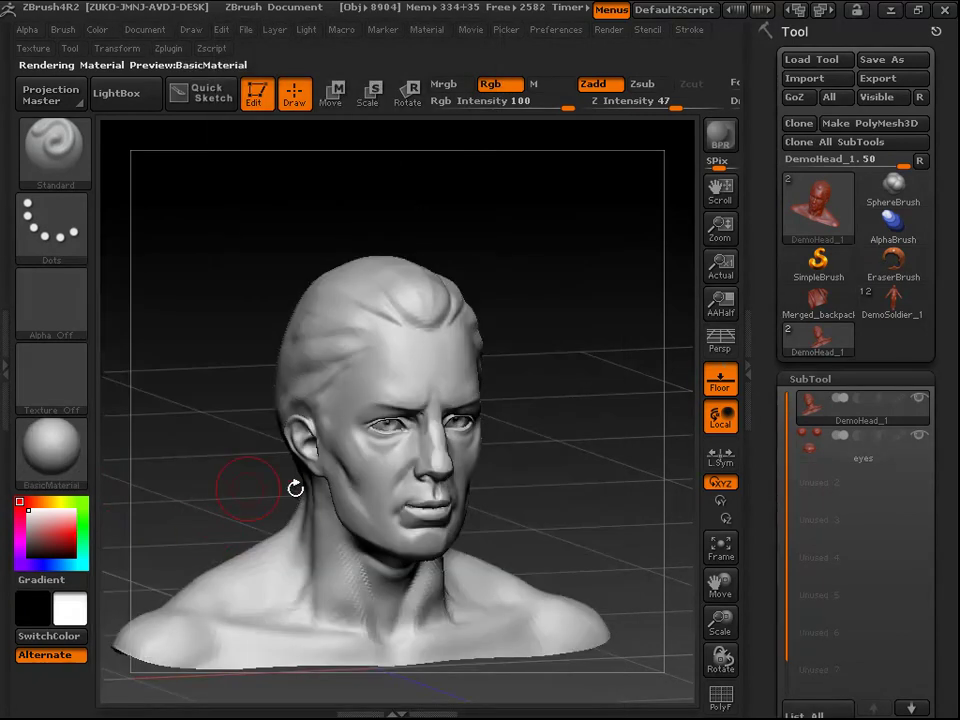
drag(537, 415, 596, 444)
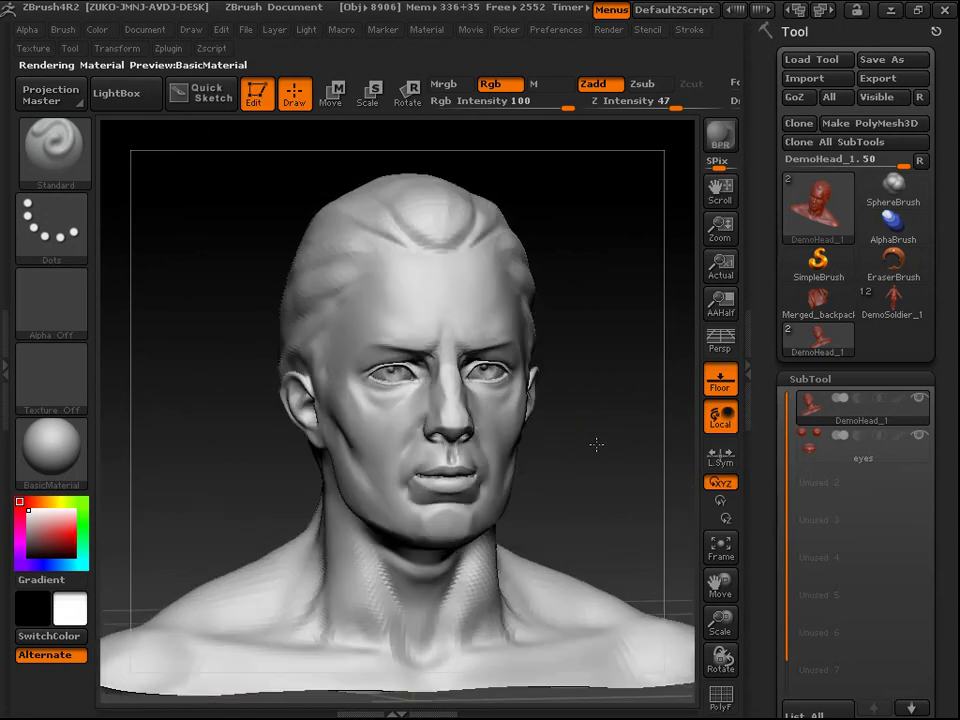
- Apply MatCap Metal01, then rotate, zoom and re-frame the metallic bust
click(78, 468)
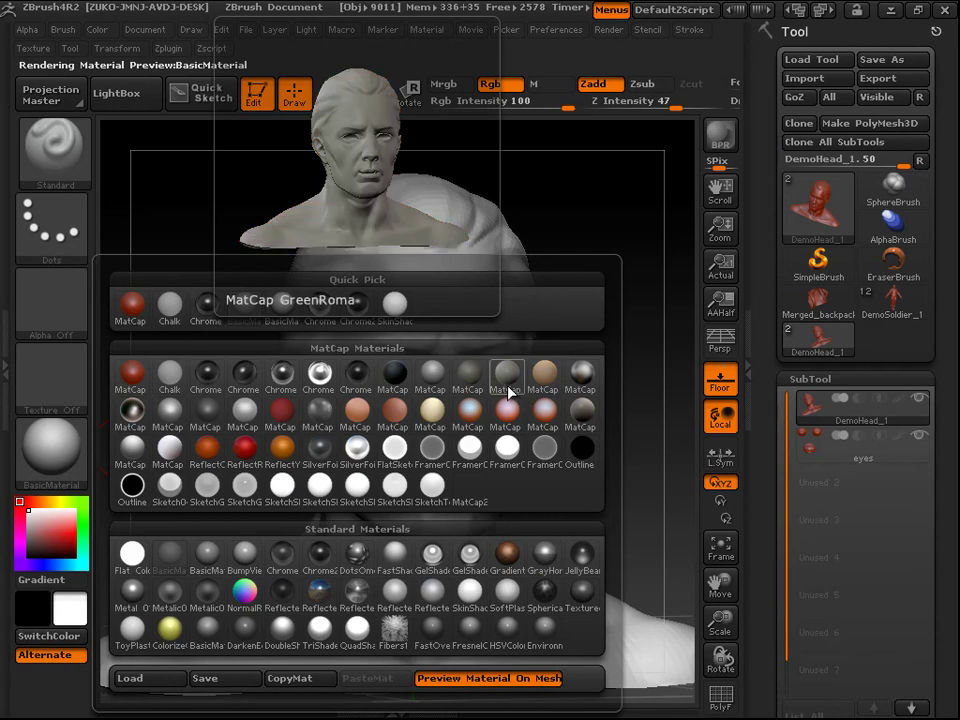
click(582, 380)
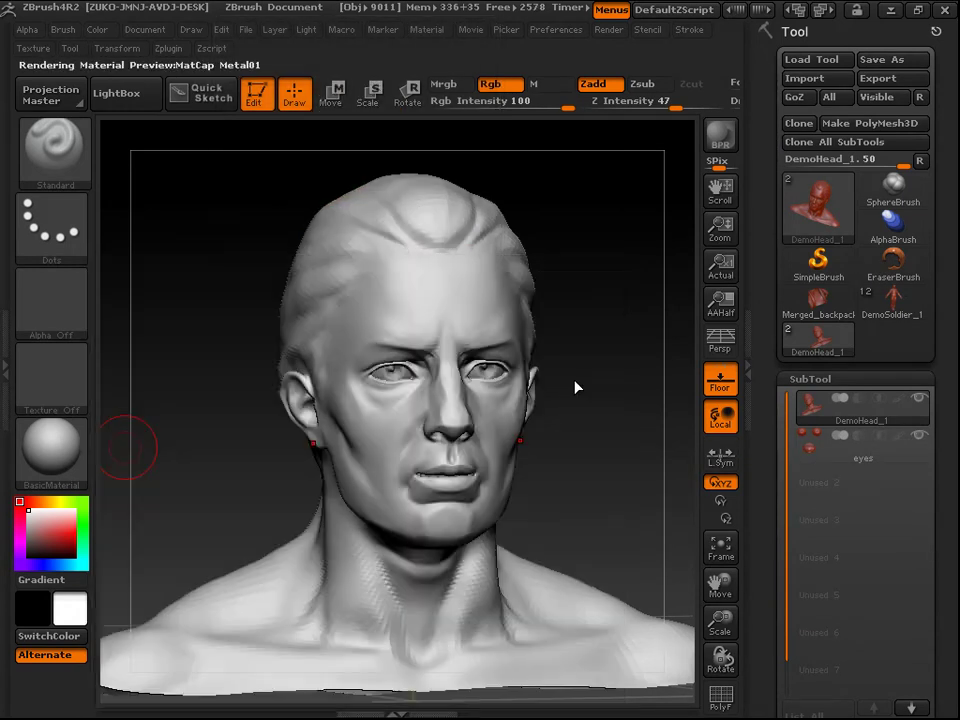
drag(615, 407, 579, 408)
drag(585, 361, 603, 482)
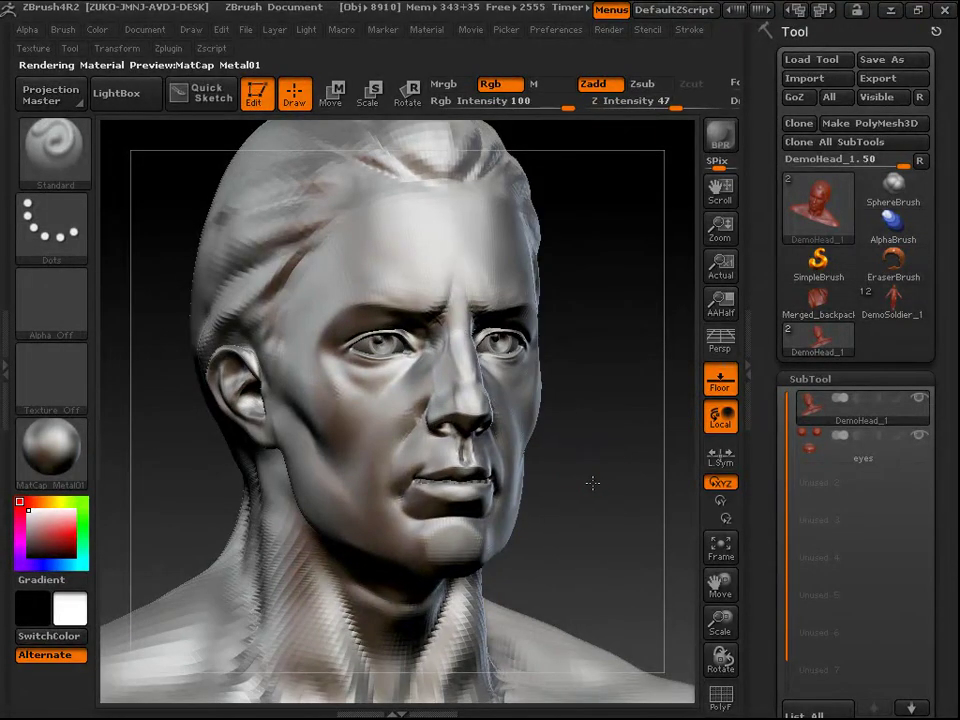
drag(563, 413, 594, 392)
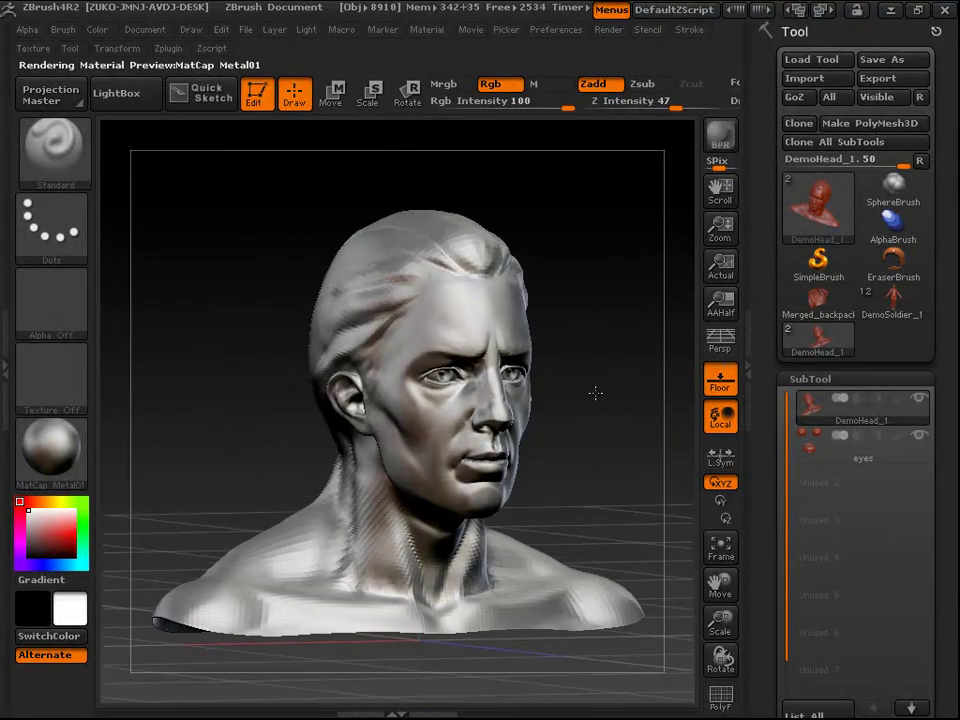
drag(542, 317, 616, 305)
- Select the eyes subtool, then the head subtool, orbiting and zooming in on the head
click(806, 441)
drag(577, 349, 578, 446)
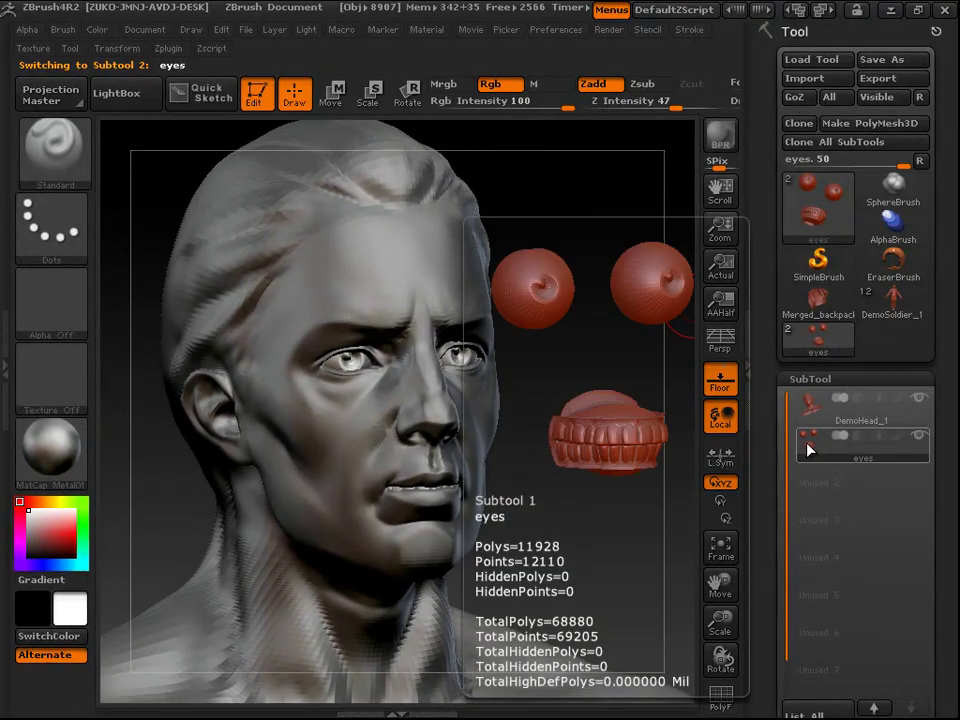
click(810, 416)
drag(609, 411, 610, 342)
drag(619, 412, 574, 366)
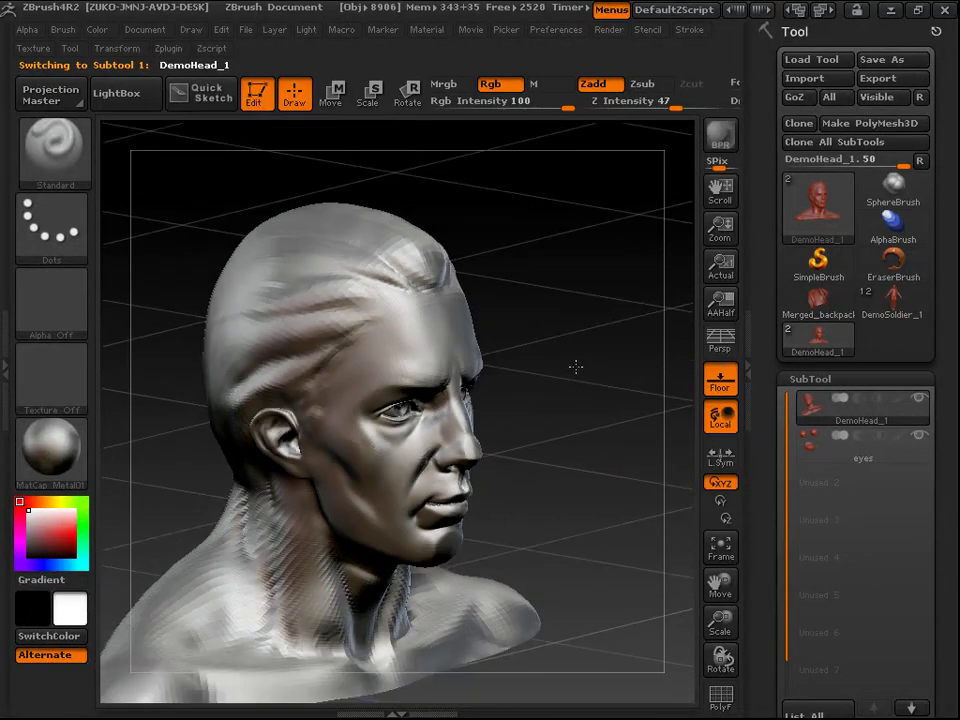
mouse_move(596, 451)
alt+mouse_down()
mouse_move(602, 298)
mouse_move(615, 330)
mouse_move(600, 353)
mouse_move(622, 370)
alt+mouse_up()
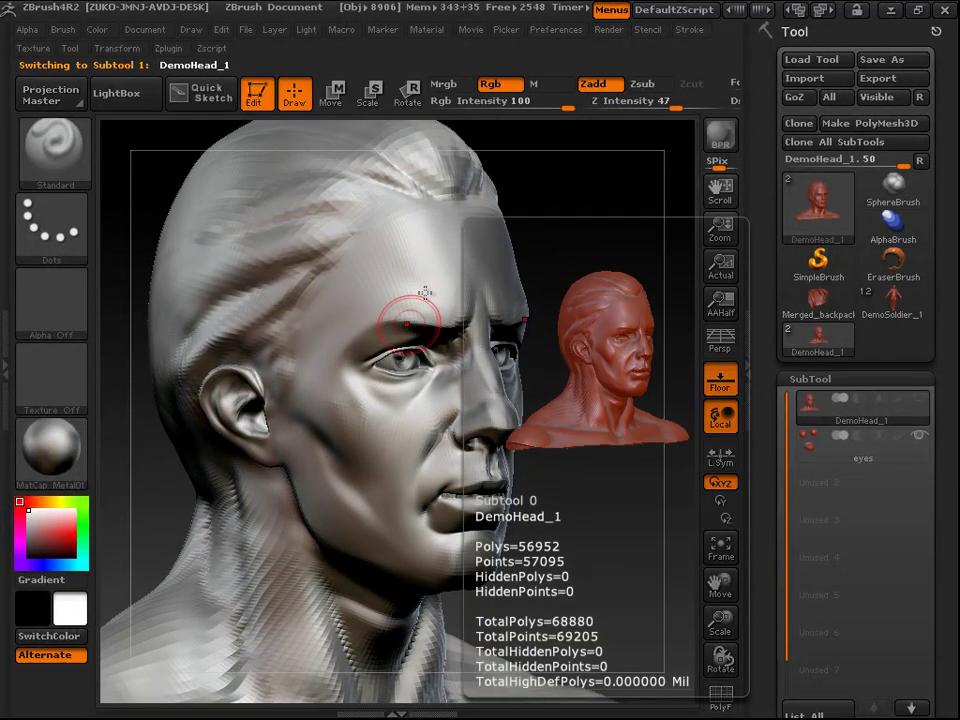
- Make the eyes subtool active and frame its eyeballs and teeth with F, orbiting around them
click(805, 455)
drag(655, 470, 557, 345)
drag(516, 407, 566, 418)
key(f)
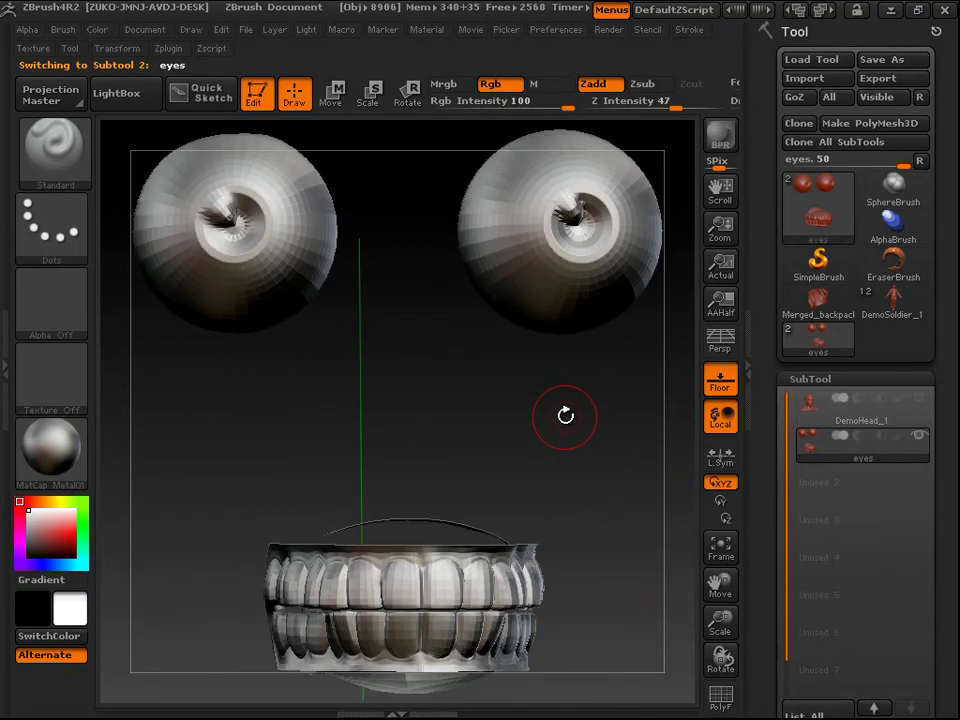
drag(599, 492, 601, 391)
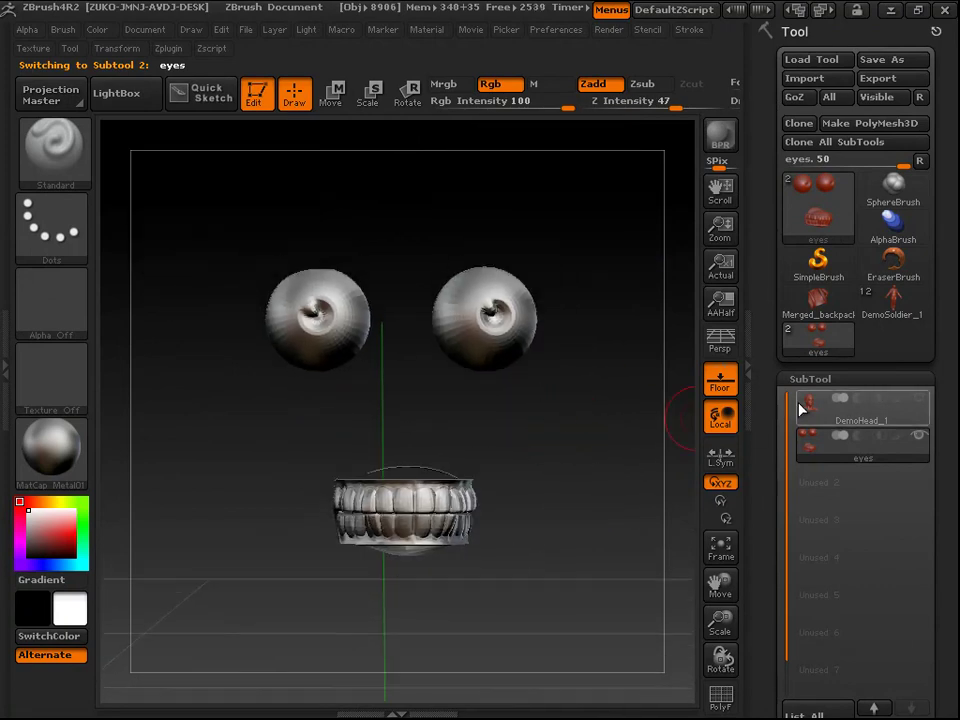
key(Up)
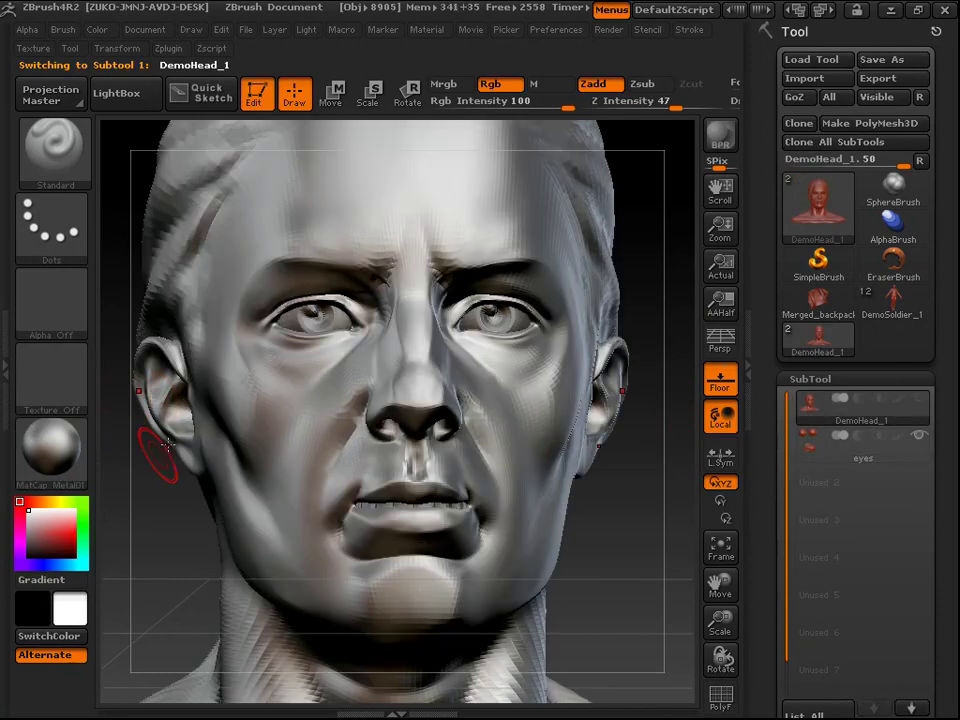
click(815, 449)
drag(617, 491, 600, 468)
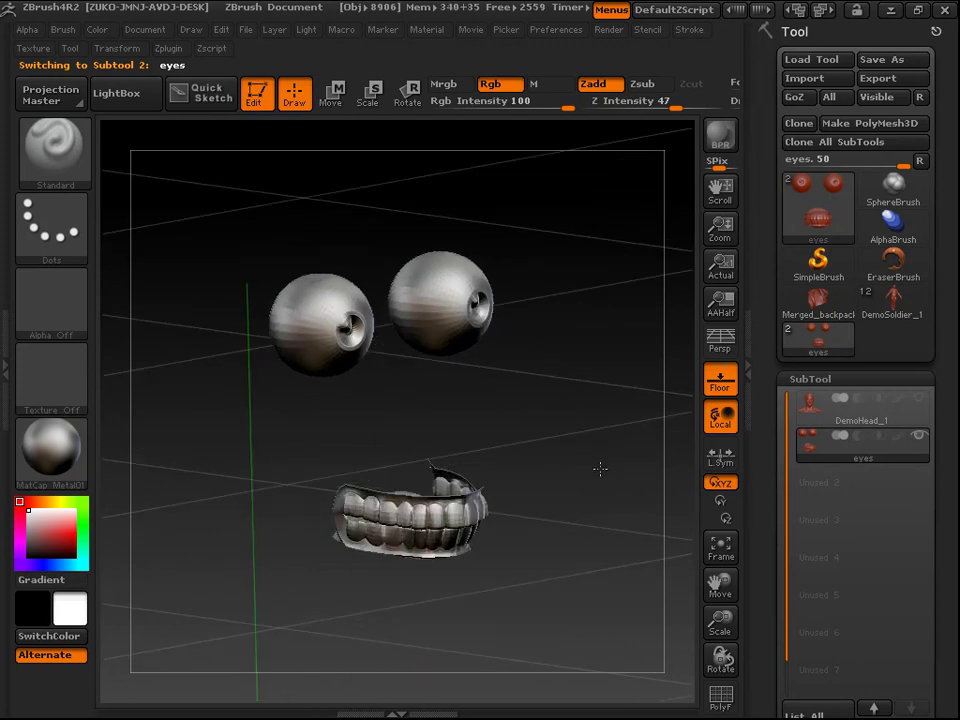
drag(556, 374, 534, 422)
- Apply BasicMaterial to the eyes and teeth, then reselect the eyes subtool
click(70, 455)
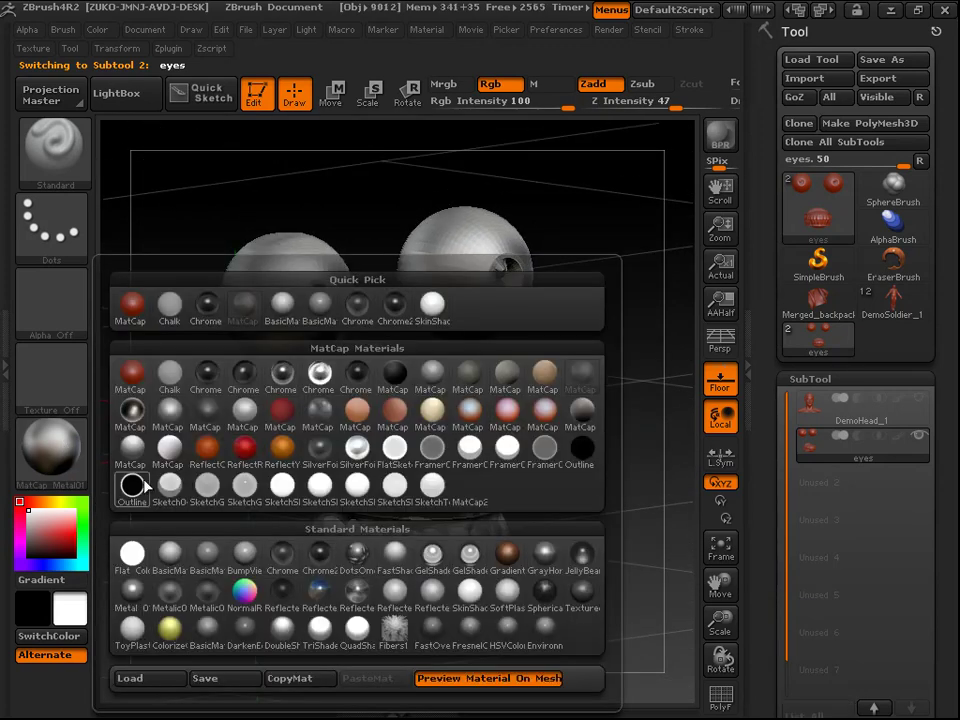
click(170, 553)
mouse_move(608, 507)
mouse_down()
mouse_move(596, 506)
mouse_move(602, 491)
mouse_up()
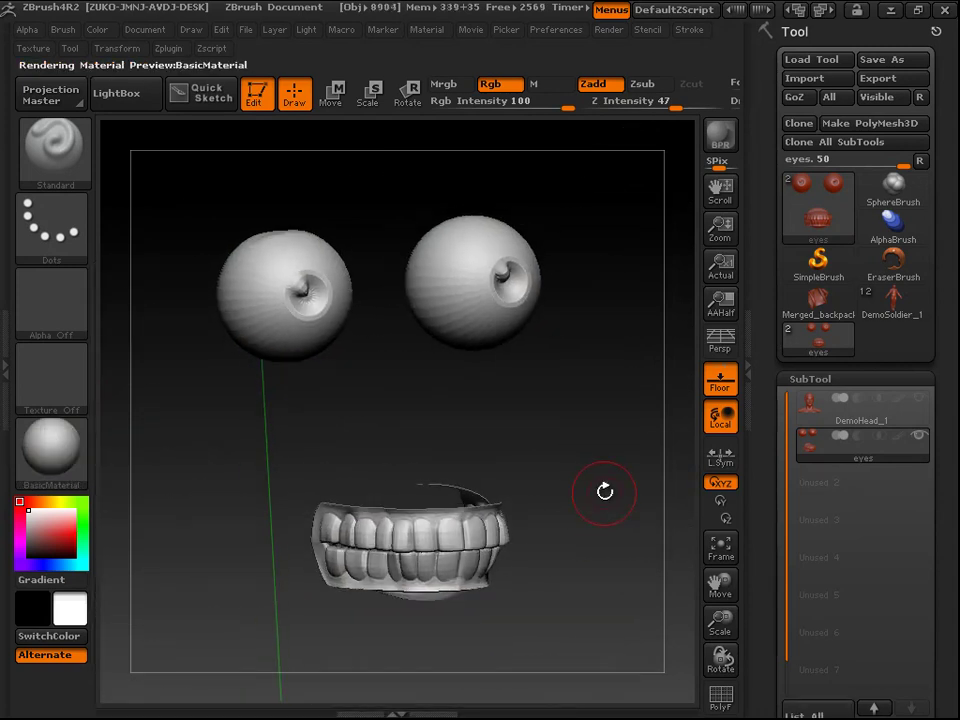
click(828, 433)
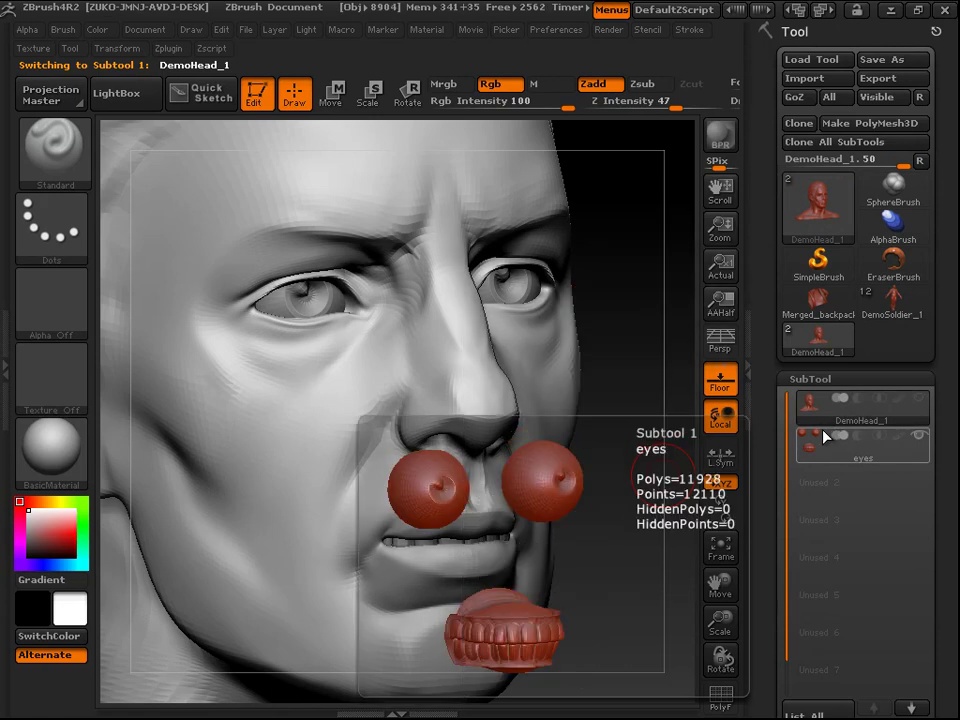
mouse_move(838, 426)
click(814, 446)
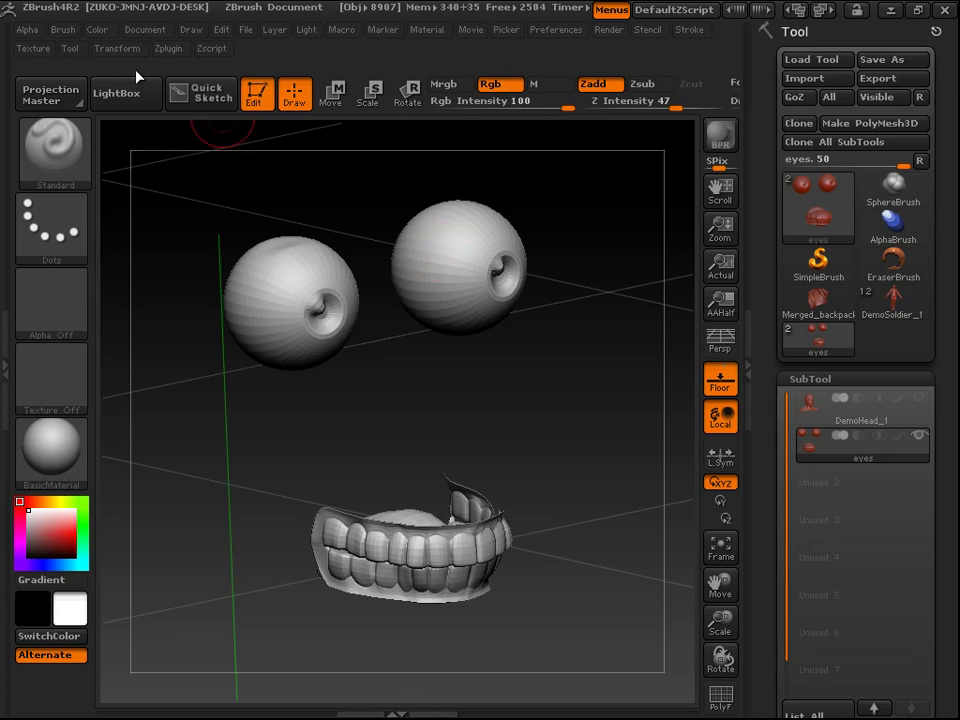
- Try BumpViewerMaterial on the eyes and teeth, then return to BasicMaterial
click(96, 31)
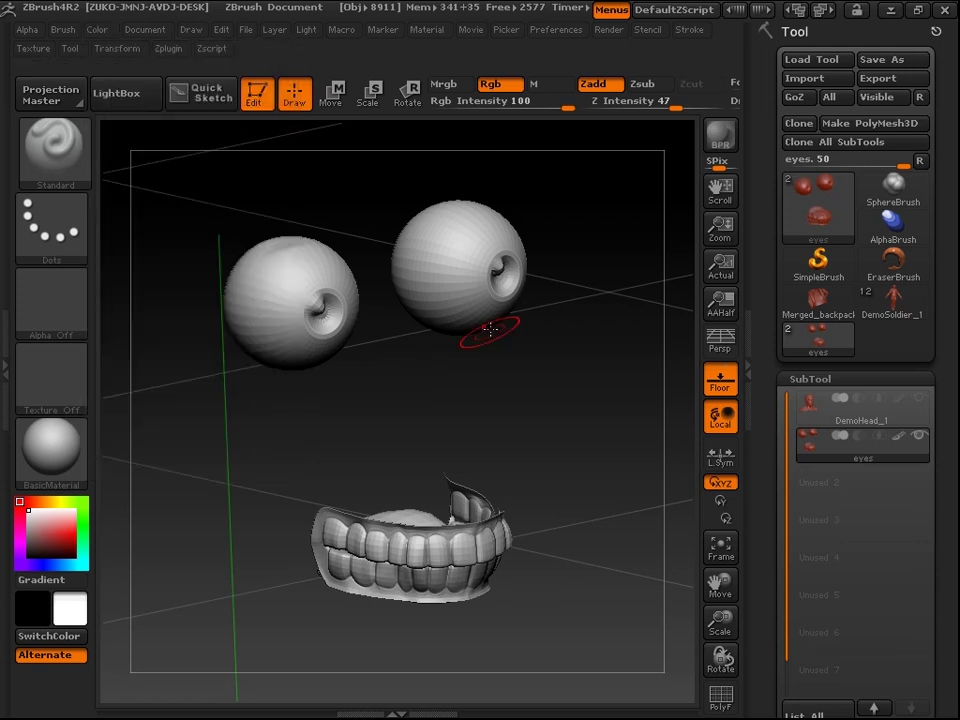
drag(528, 400, 489, 279)
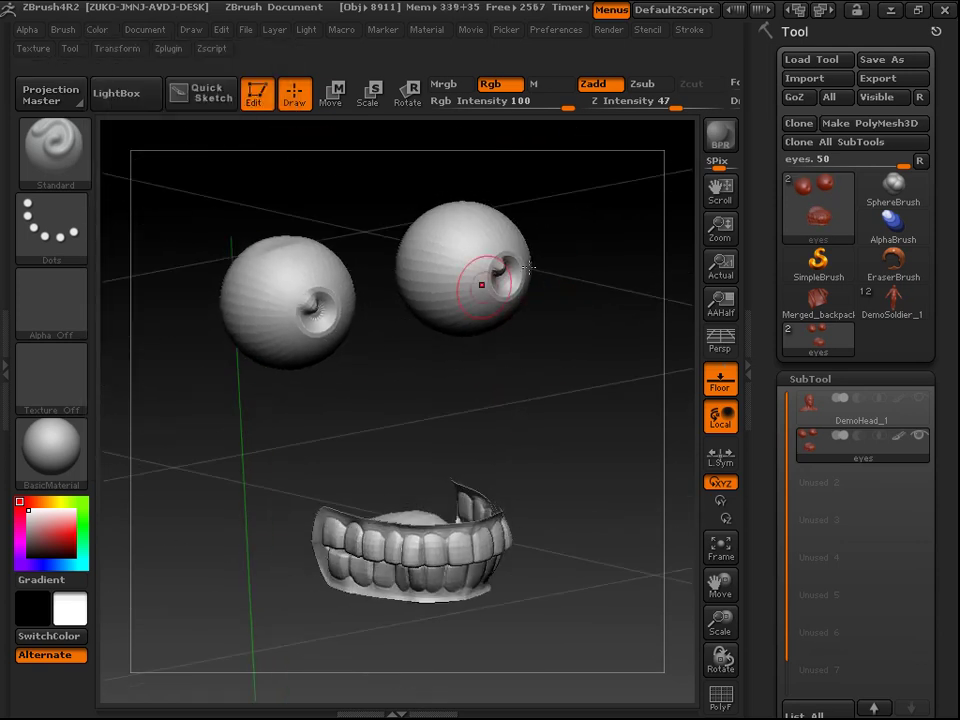
click(55, 468)
click(242, 589)
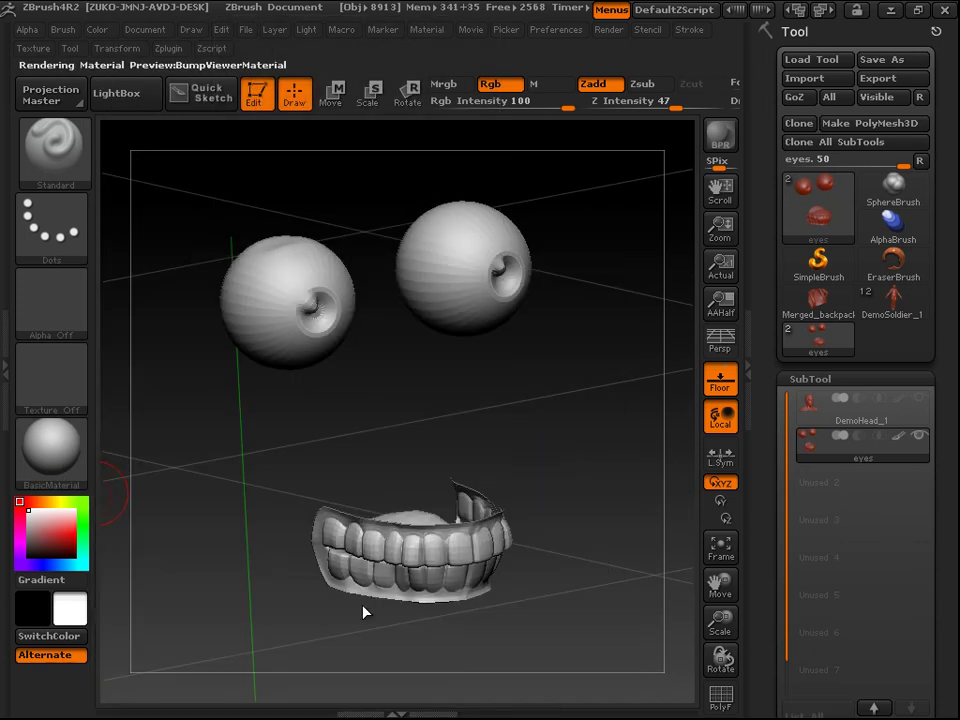
mouse_move(566, 426)
mouse_down()
mouse_move(559, 439)
mouse_move(570, 403)
mouse_move(548, 409)
mouse_move(570, 421)
mouse_up()
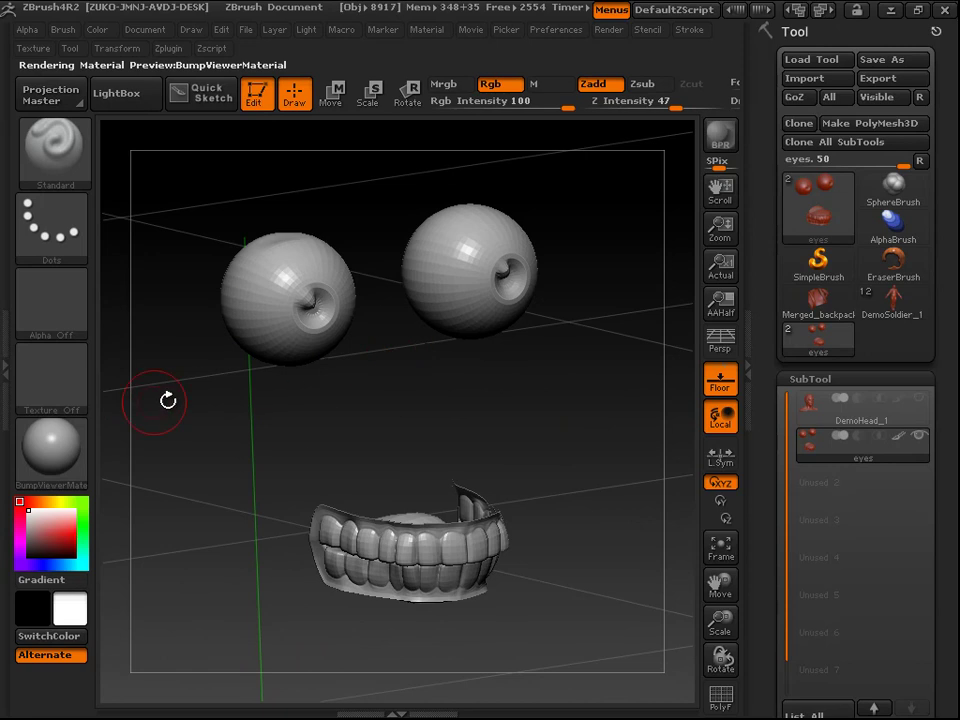
click(54, 455)
click(183, 558)
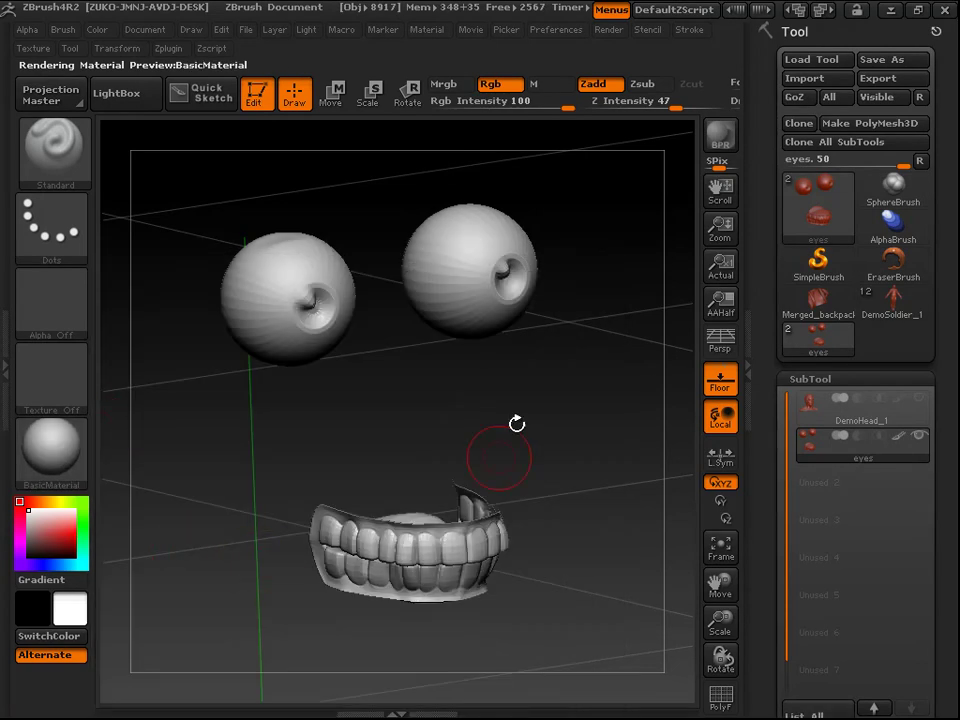
drag(606, 242, 578, 207)
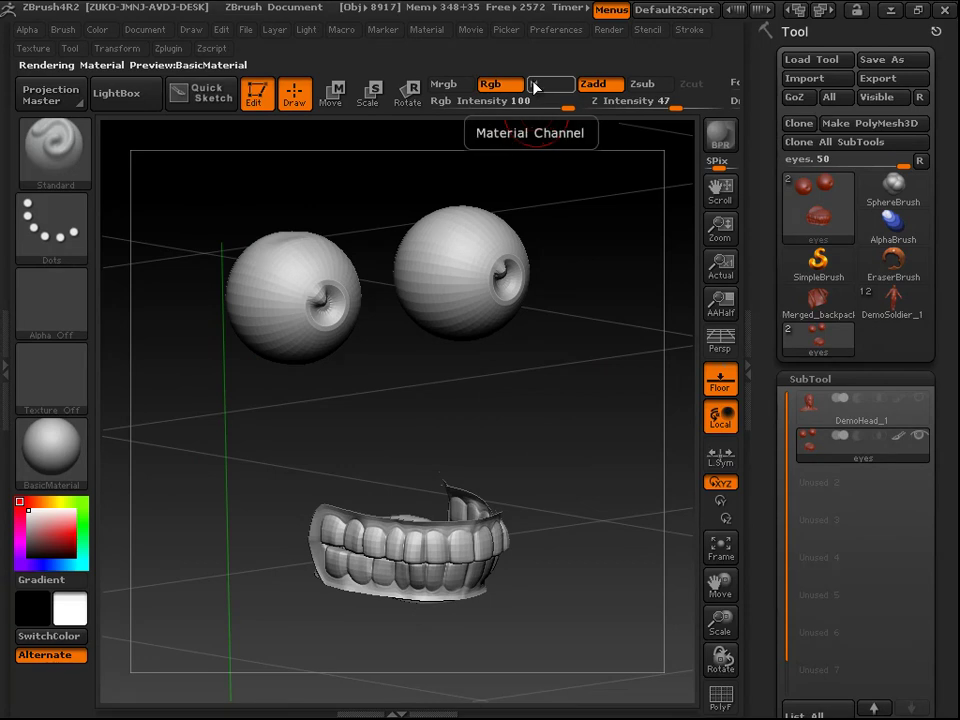
- Turn on Mrgb so painting applies colour and material together, after briefly trying M
click(446, 88)
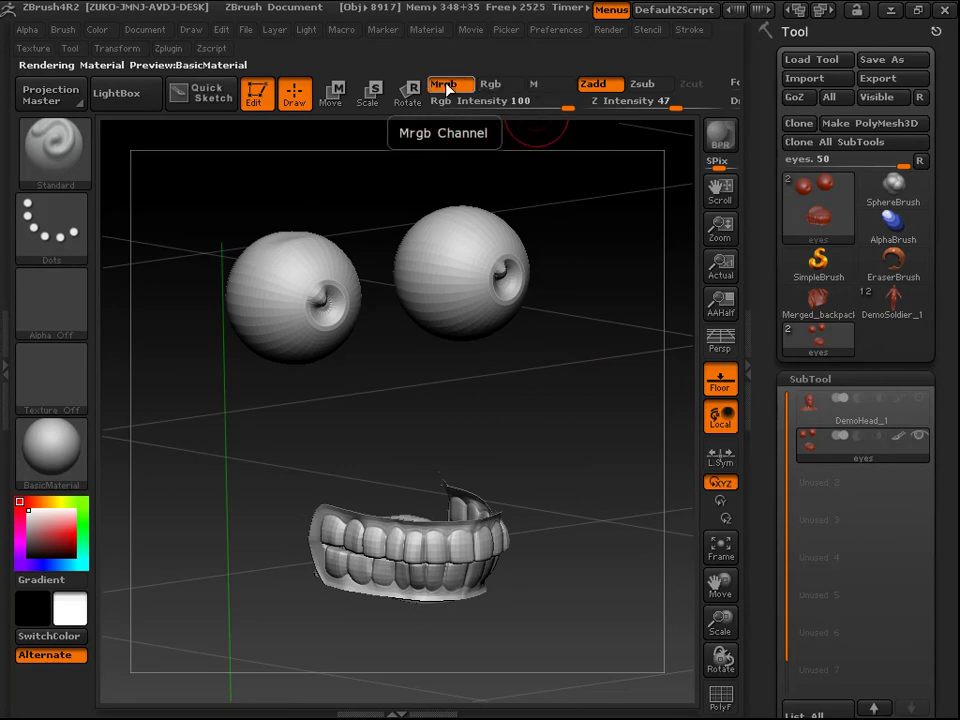
click(556, 86)
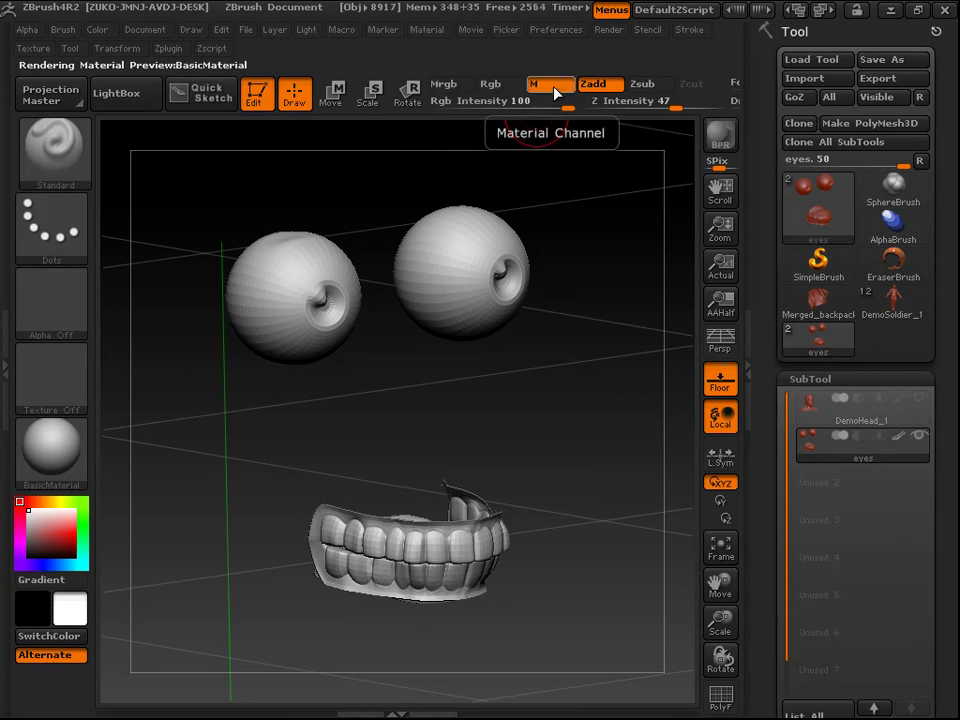
click(470, 86)
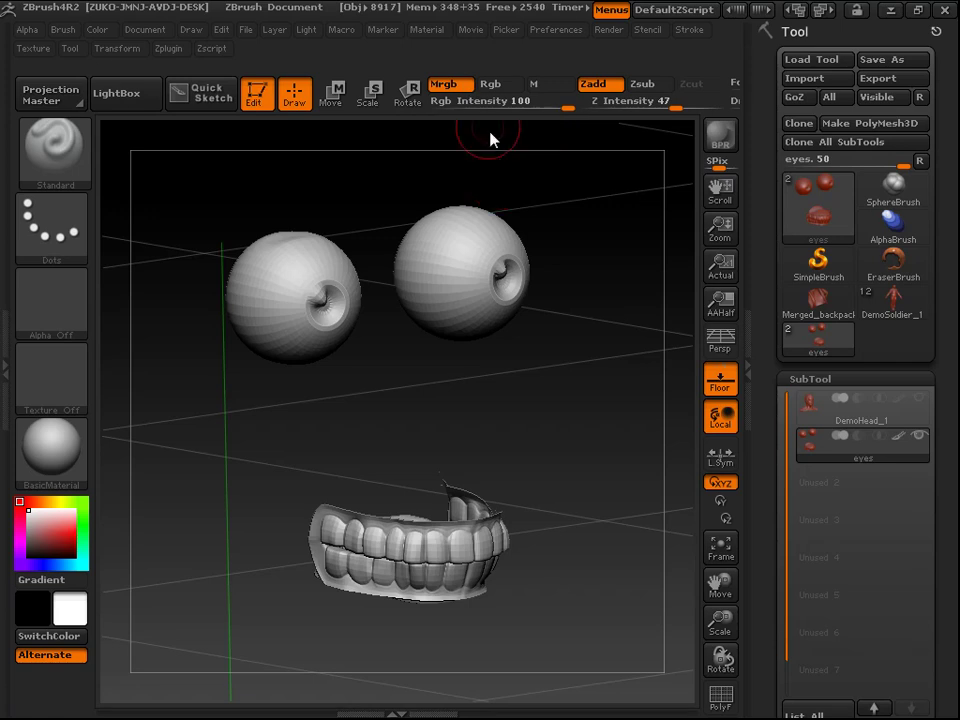
- Pick a medium red reading 210/60/60 in the colour picker
click(64, 524)
mouse_move(64, 535)
mouse_down()
mouse_move(74, 552)
mouse_move(69, 538)
mouse_up()
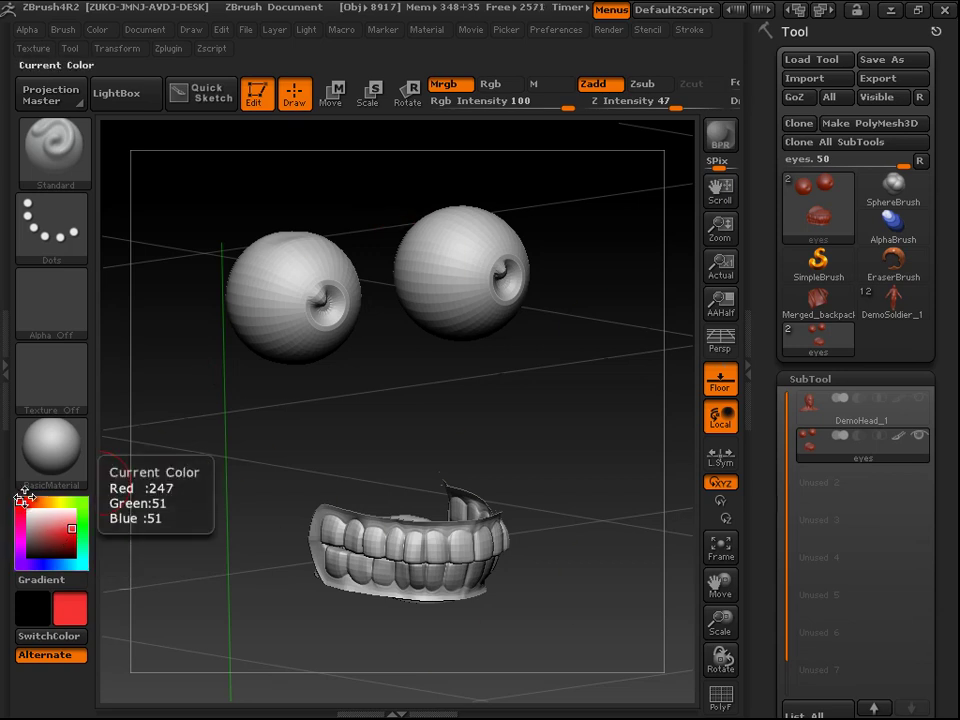
drag(66, 528, 63, 541)
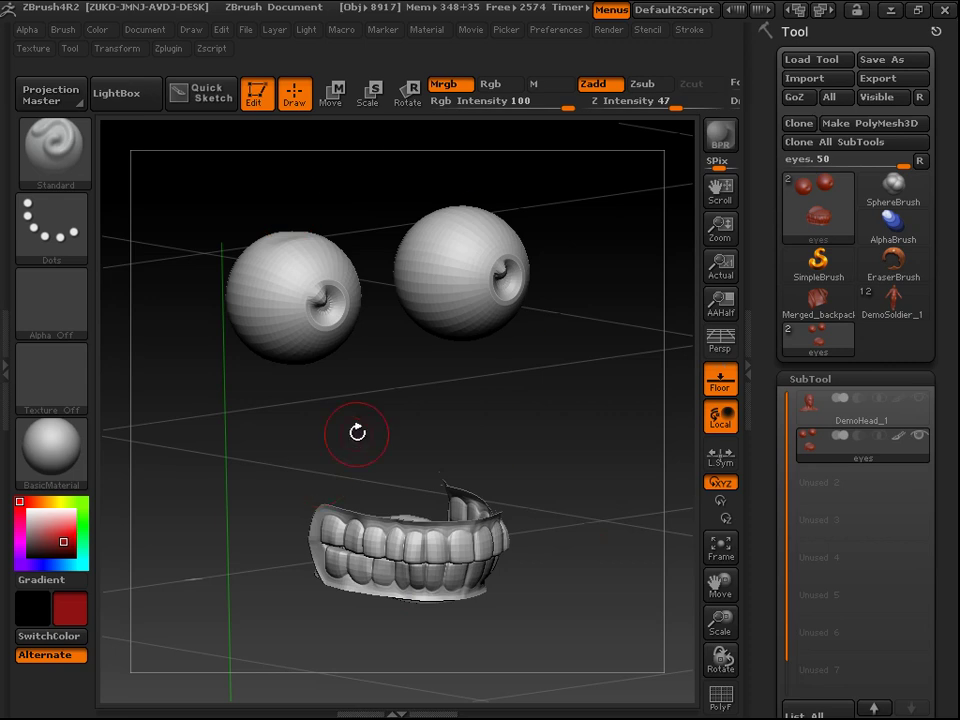
click(68, 545)
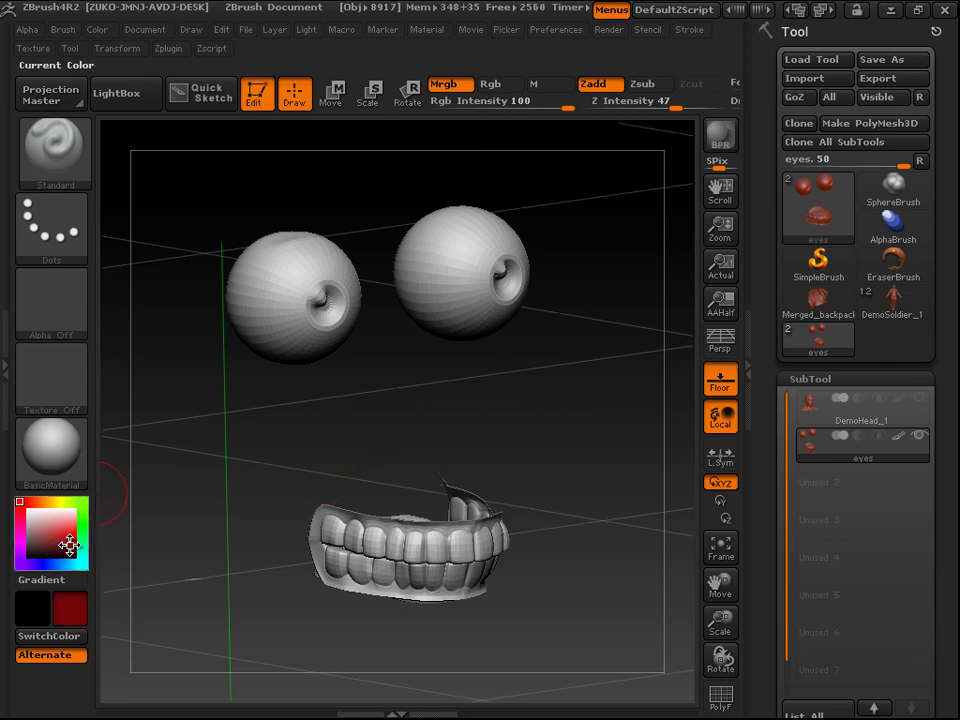
click(58, 534)
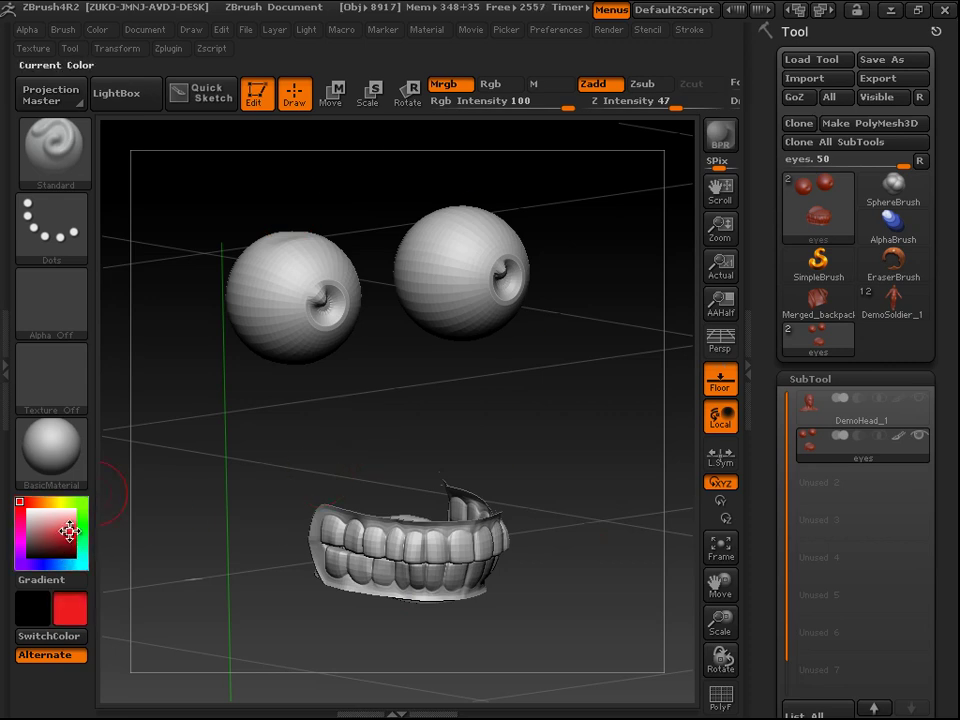
drag(58, 534, 57, 531)
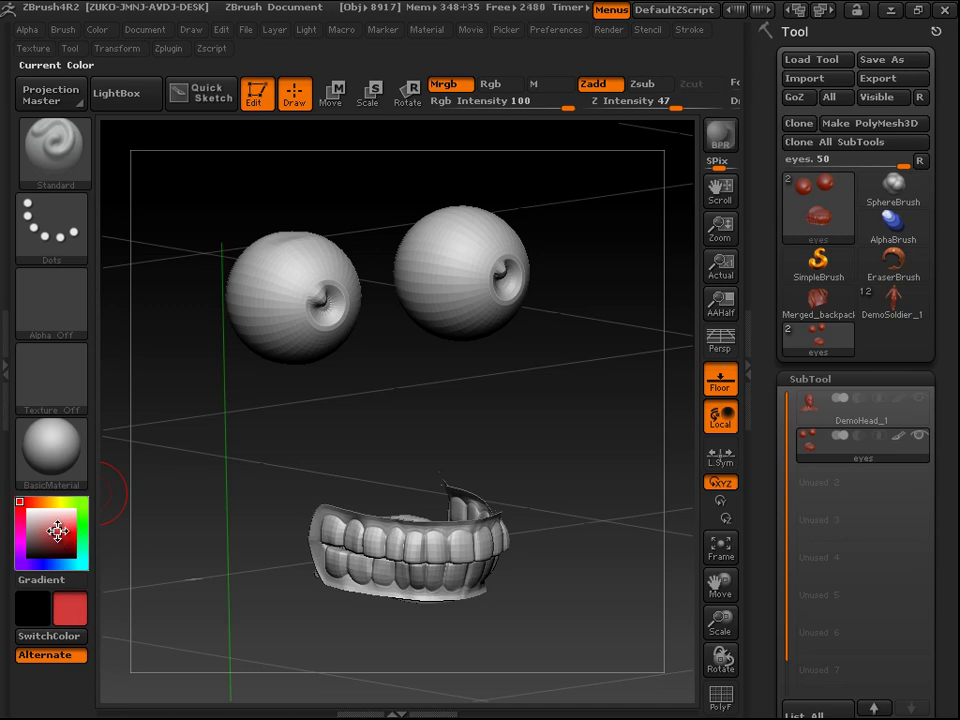
drag(381, 437, 375, 403)
- Fill the eyes and teeth solid red with FillObject, then switch painting to material only (M)
click(92, 30)
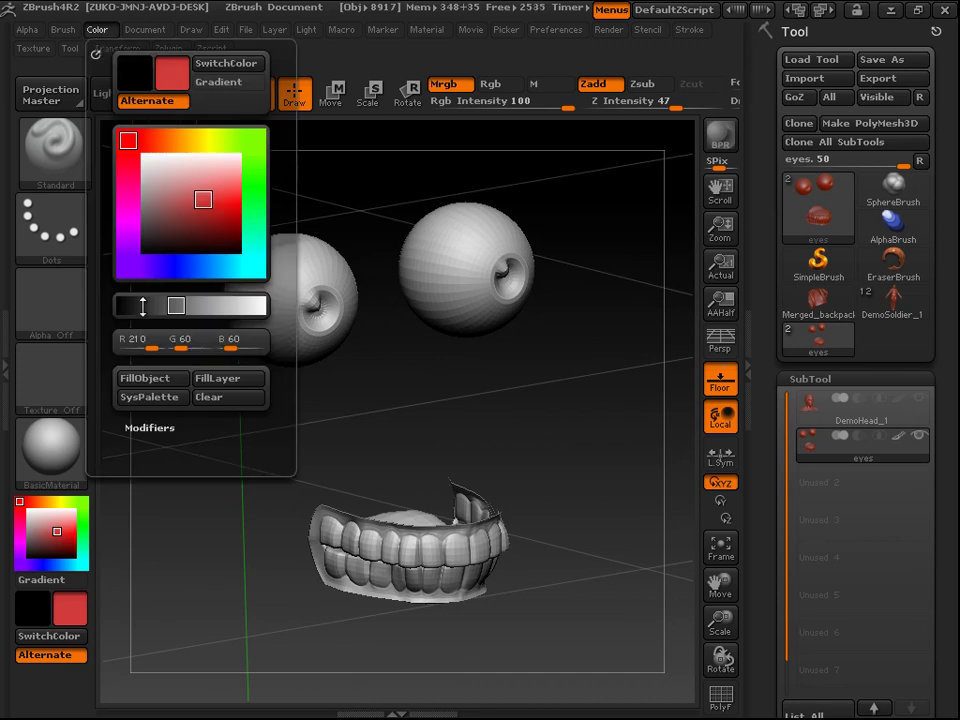
click(150, 379)
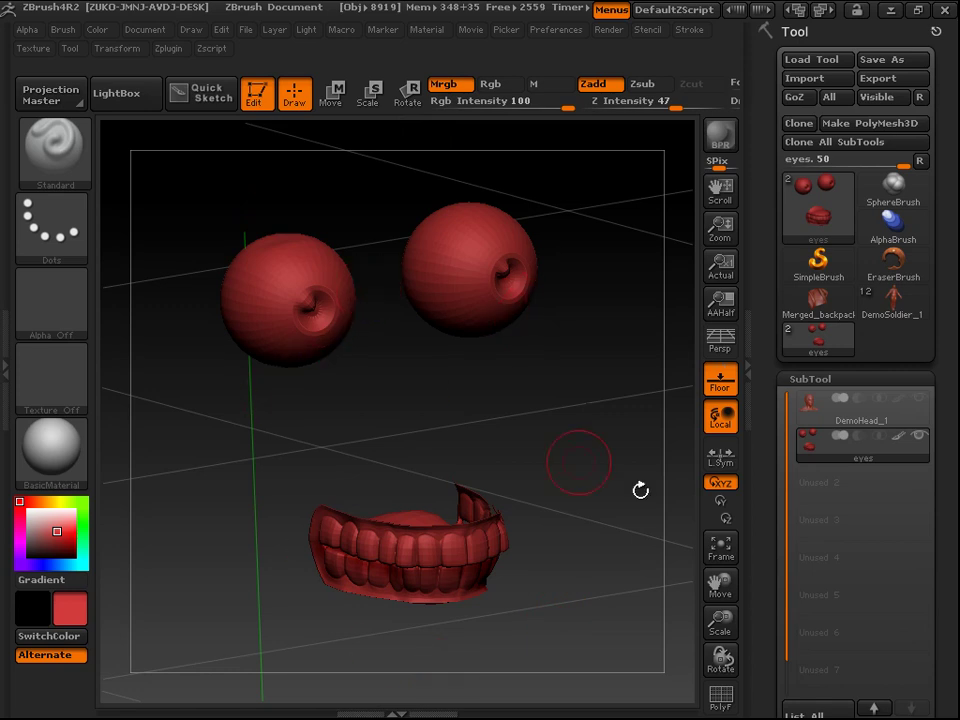
click(547, 91)
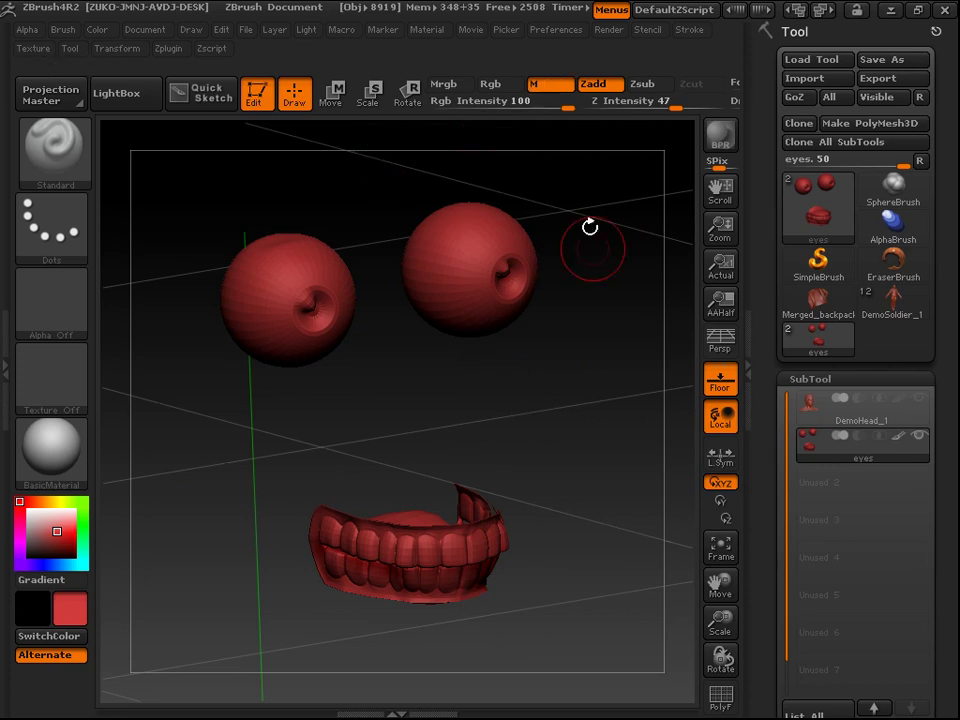
- Select DemoHead_1 in the SubTool list, comparing it against the eyes subtool row
drag(561, 472, 590, 450)
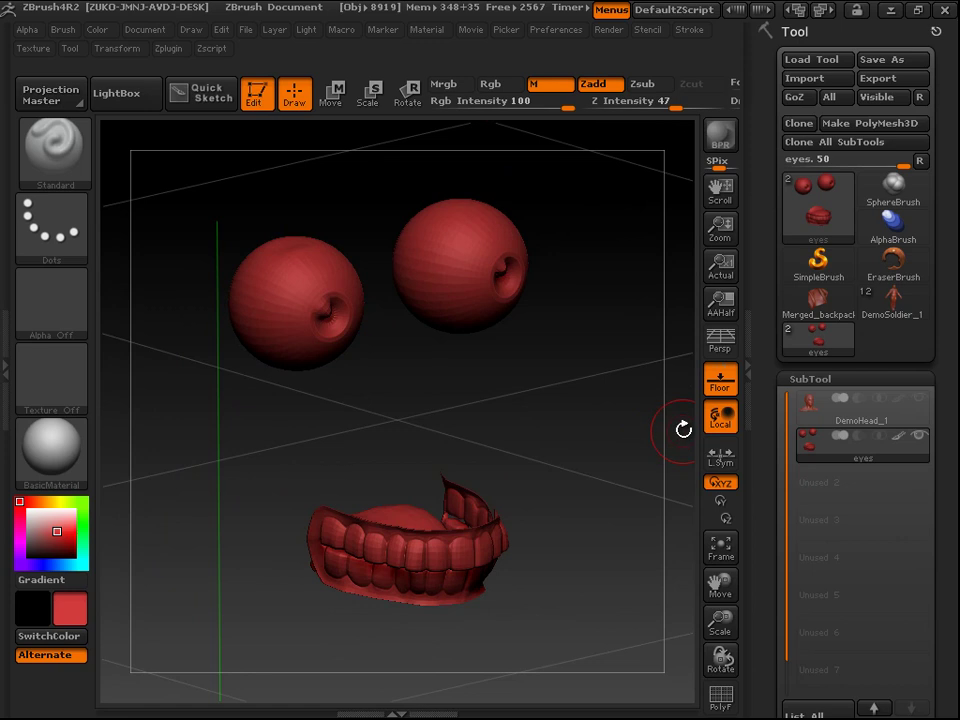
click(813, 412)
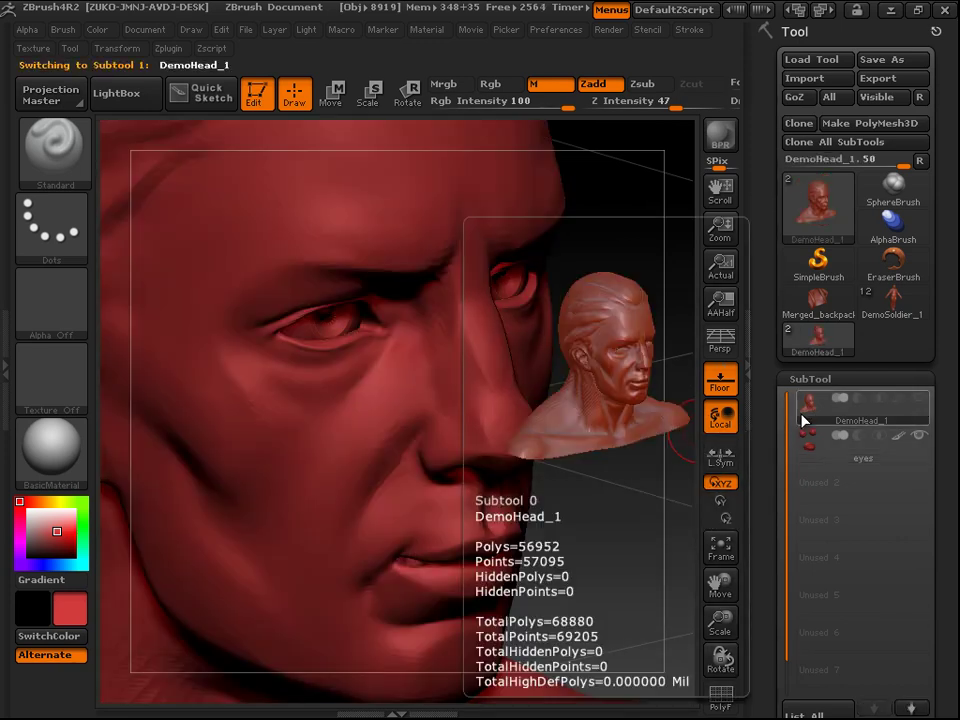
alt+drag(583, 364, 606, 283)
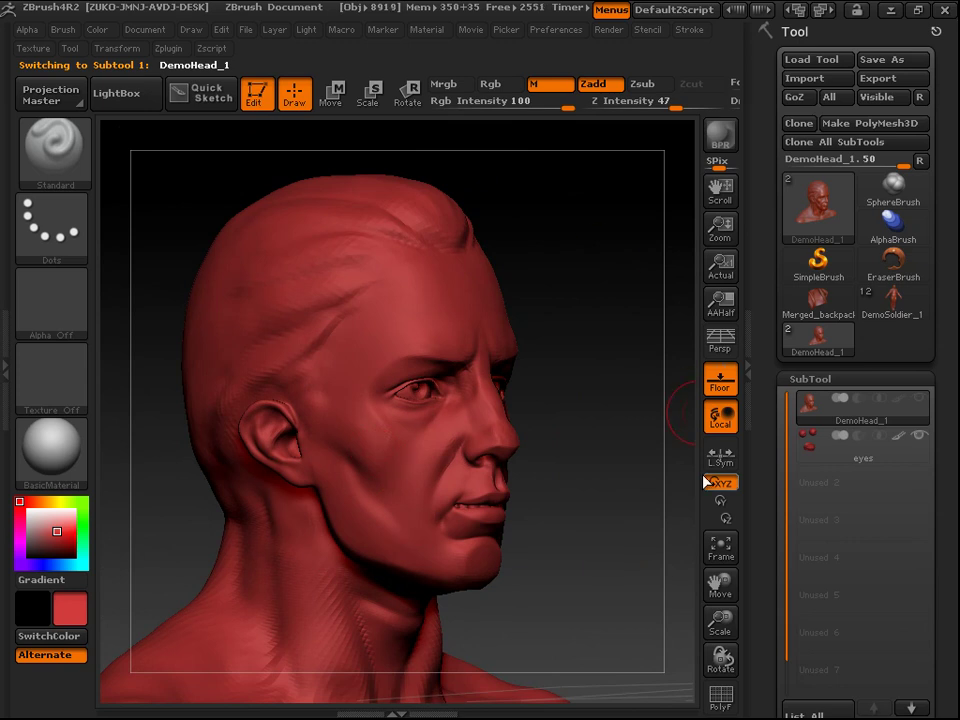
mouse_move(812, 424)
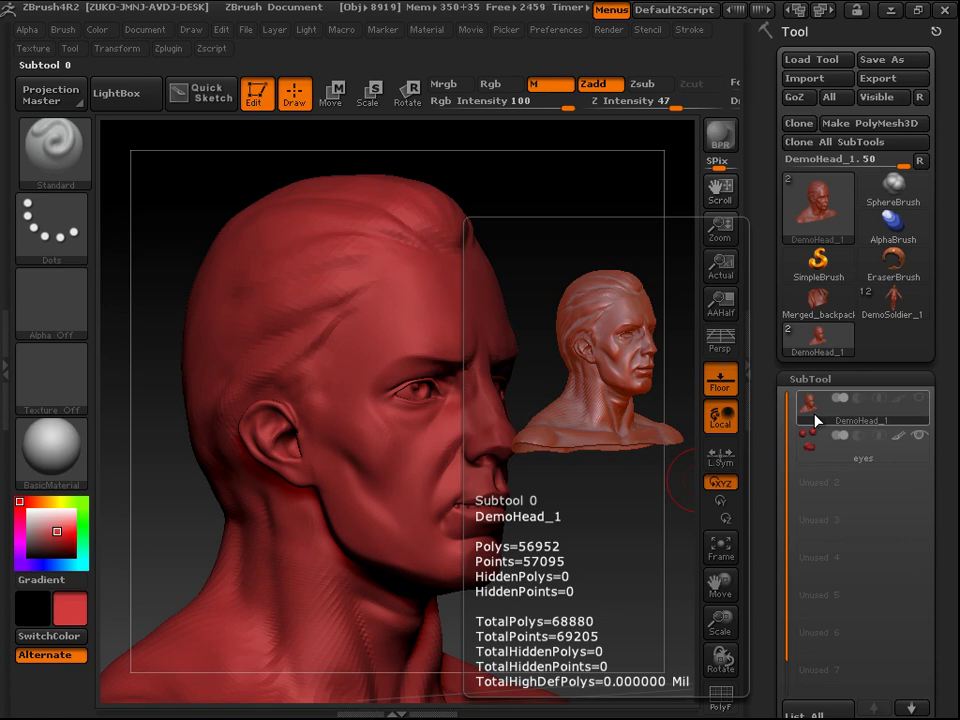
click(807, 440)
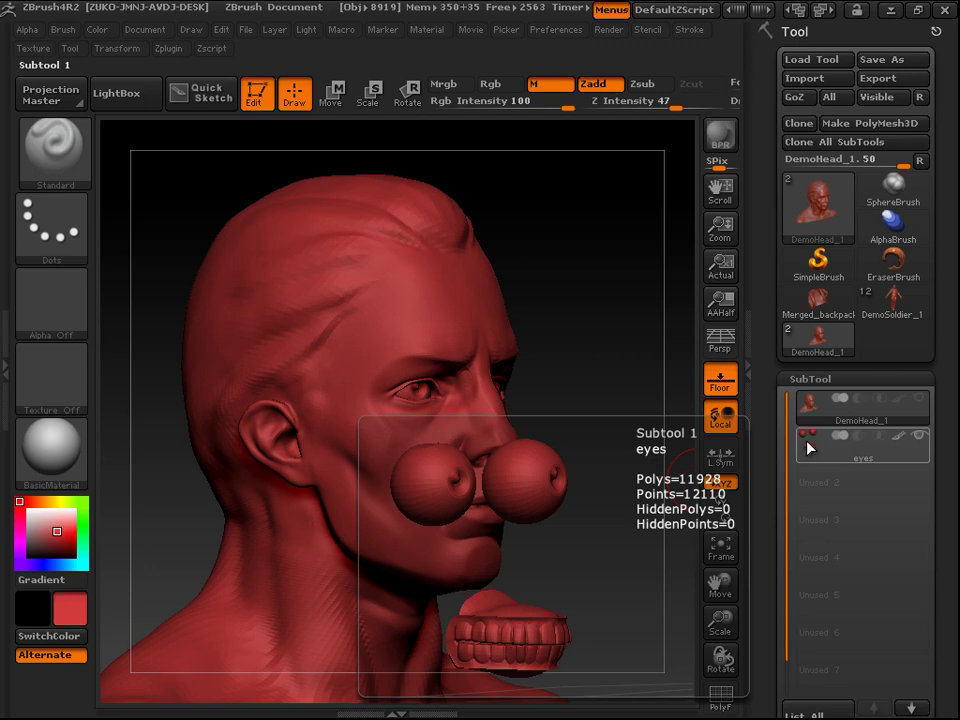
click(810, 405)
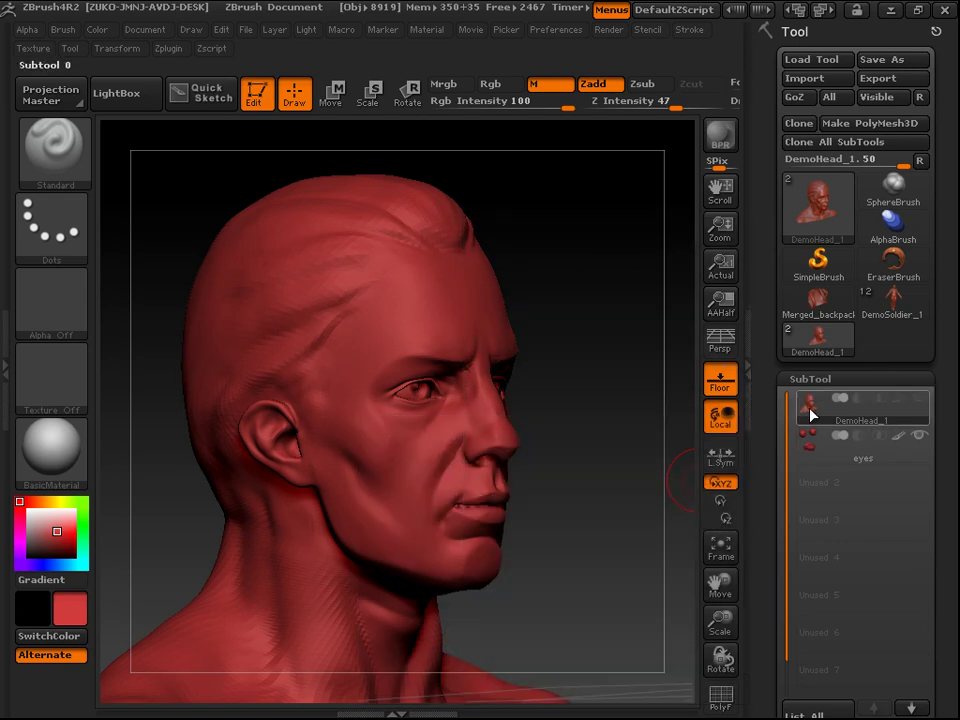
drag(613, 300, 606, 274)
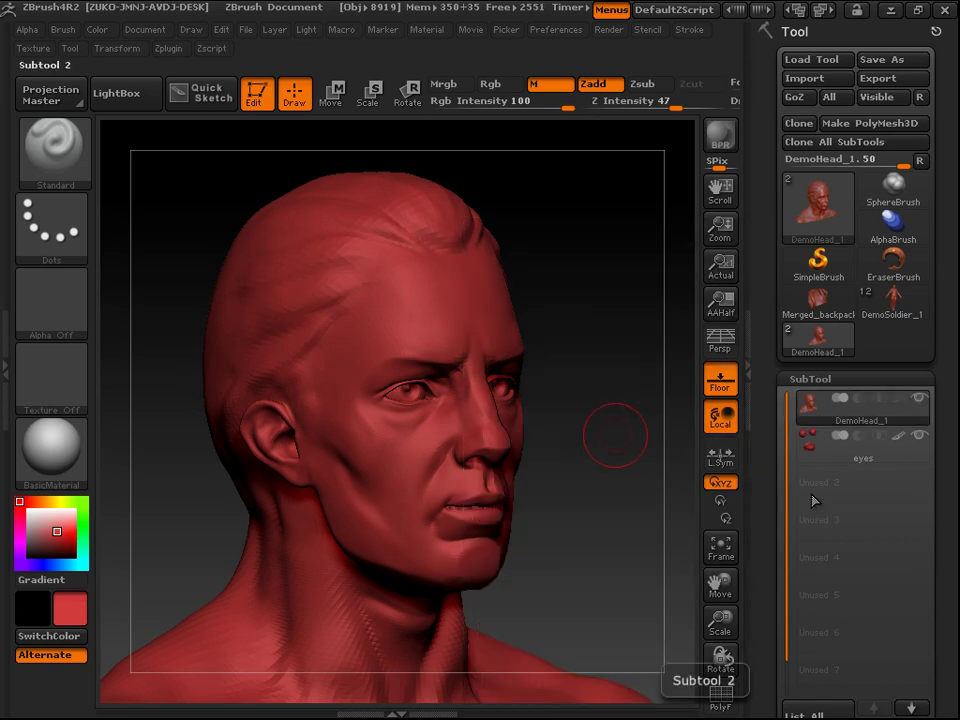
click(866, 443)
- Apply MatCap Metal01 to the DemoHead_1 head and inspect the neck, eyes and nose
alt+click(283, 431)
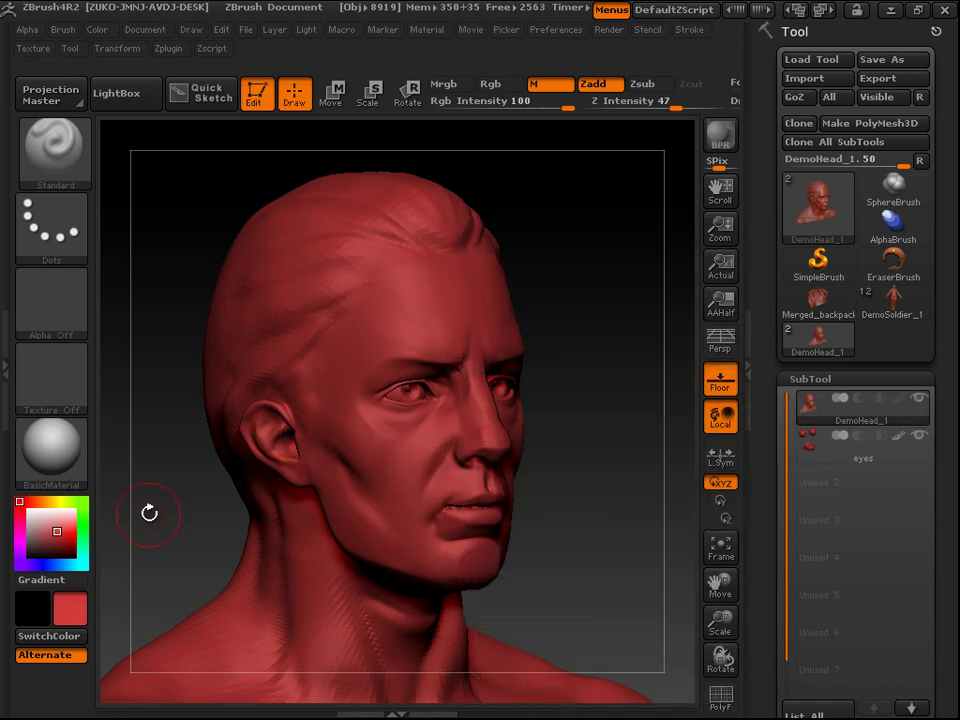
click(58, 467)
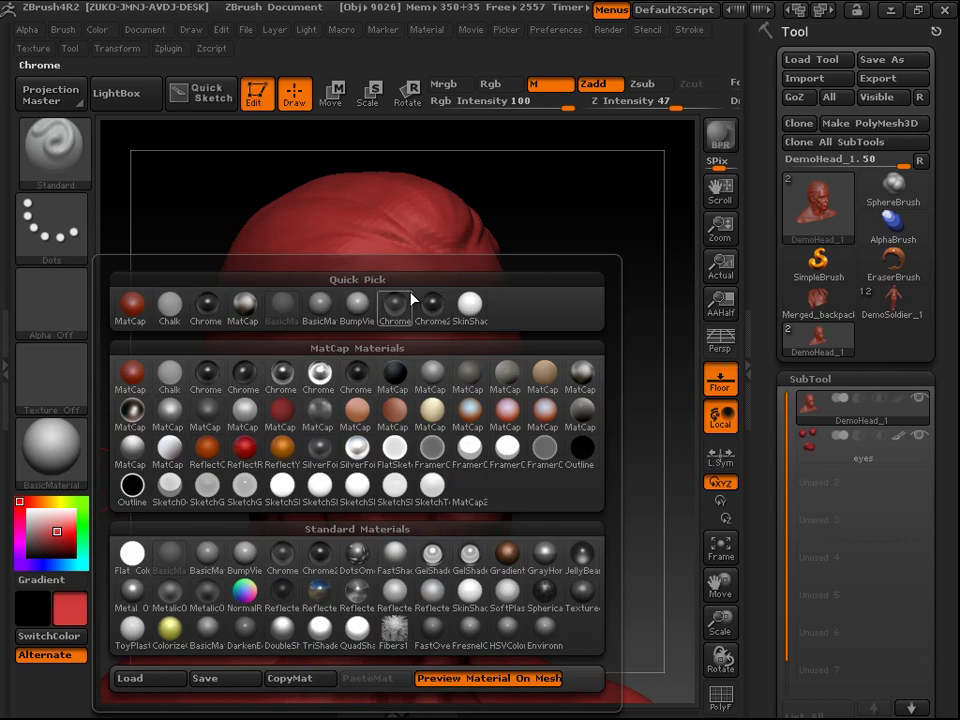
click(237, 318)
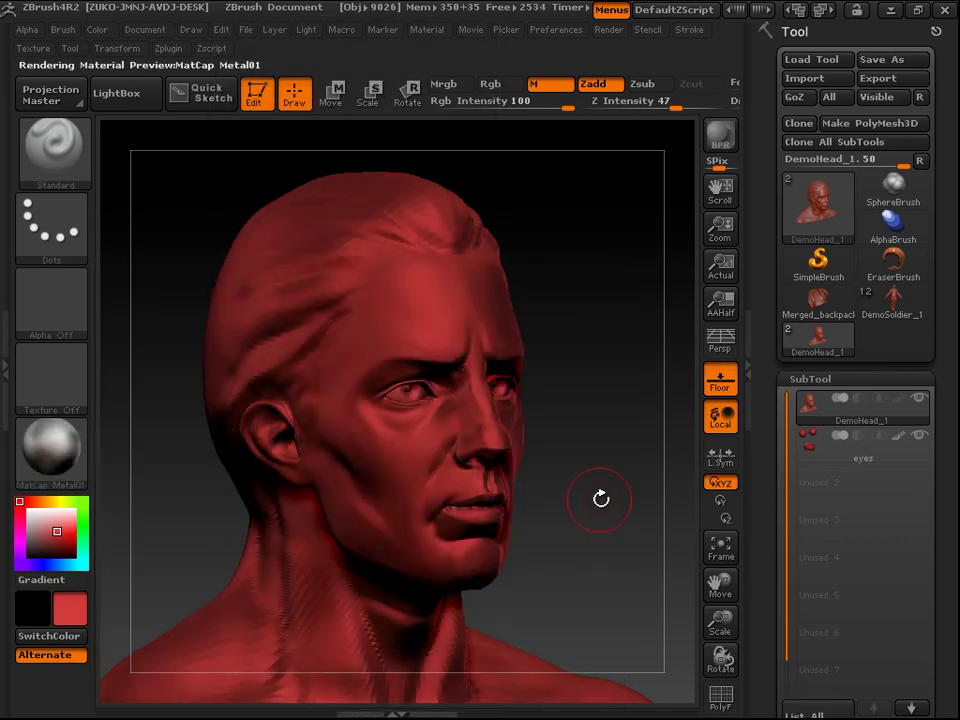
drag(594, 485, 606, 371)
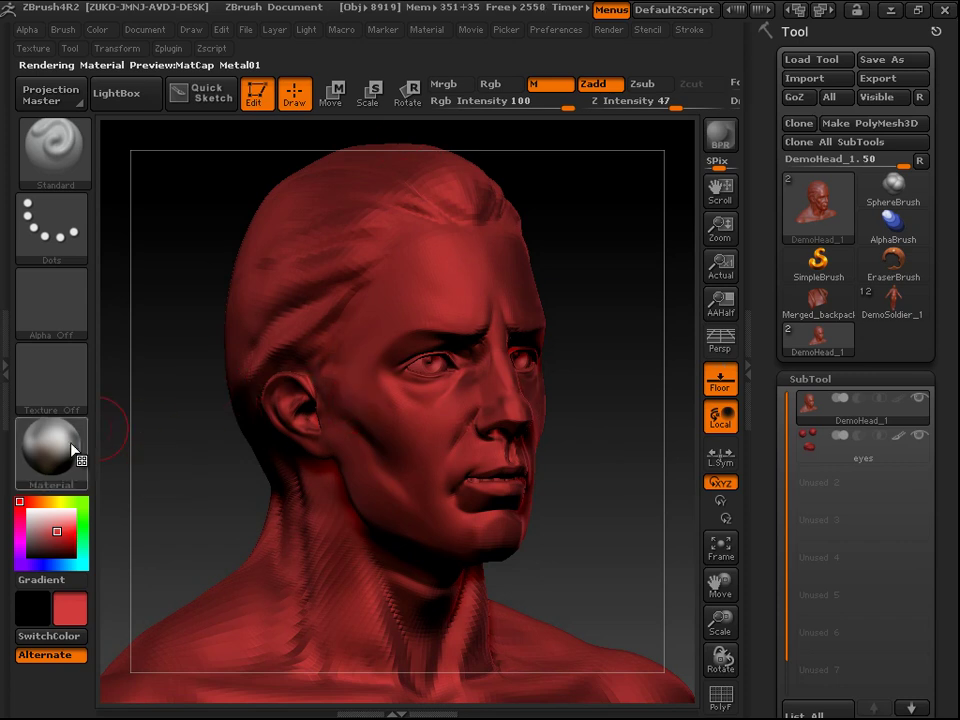
drag(605, 409, 585, 342)
alt+drag(593, 248, 611, 454)
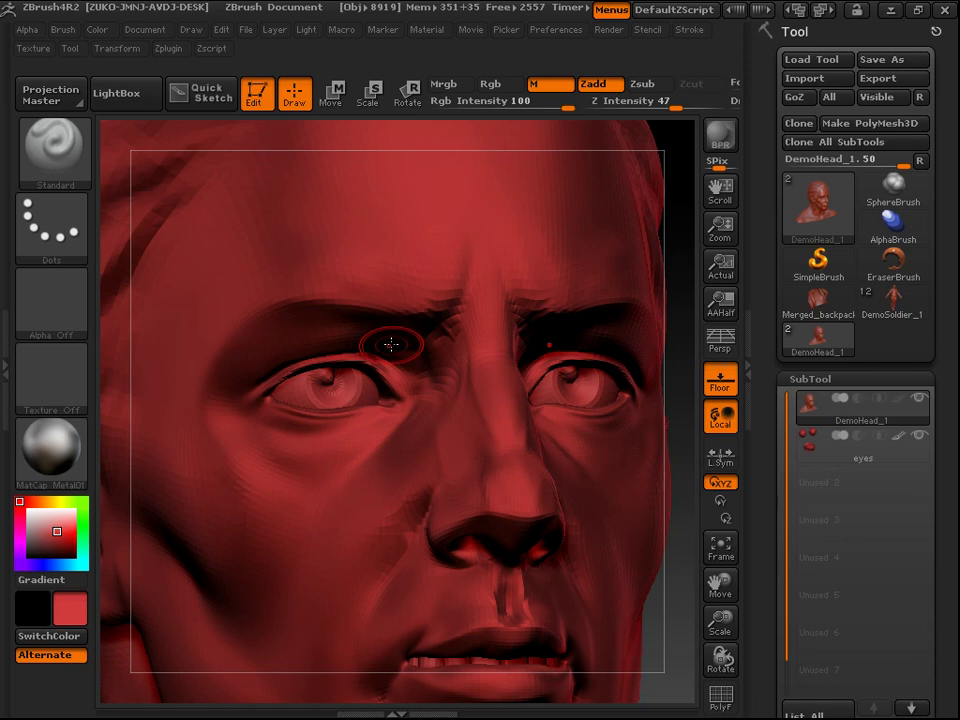
- Fill the DemoHead with light pinkish grey 203/182/182 using Color > FillObject
drag(658, 572, 124, 579)
drag(53, 530, 34, 520)
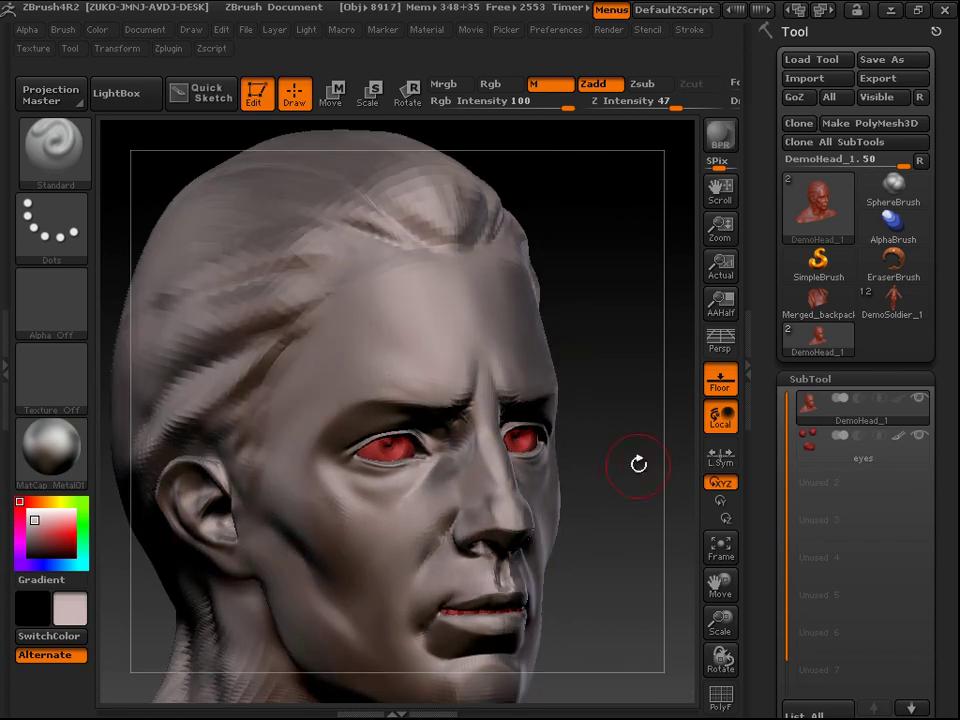
alt+drag(609, 422, 628, 452)
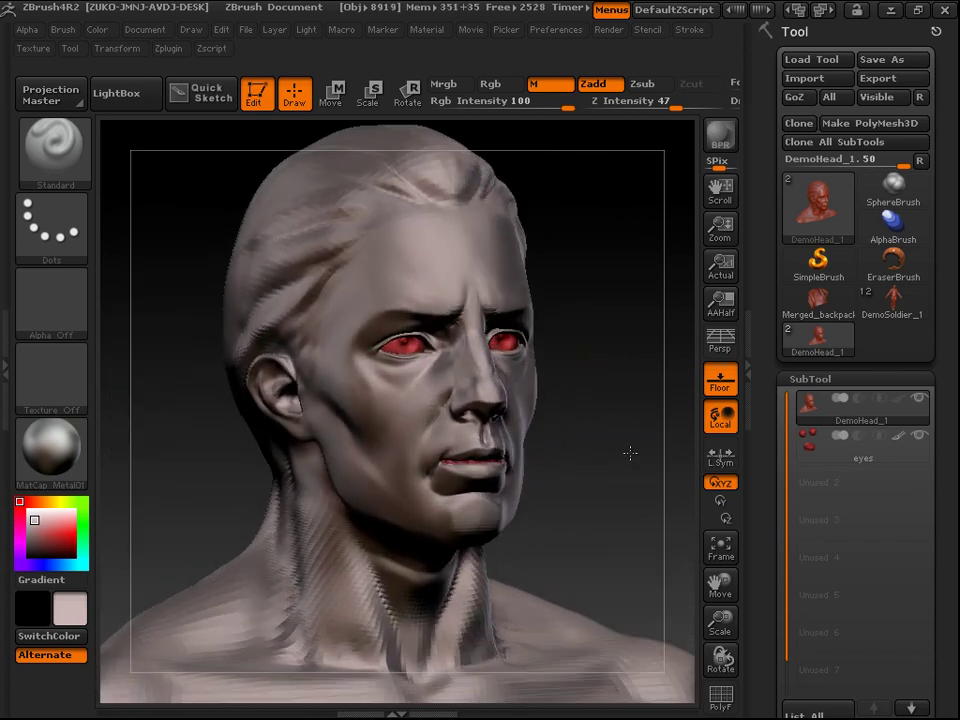
click(102, 34)
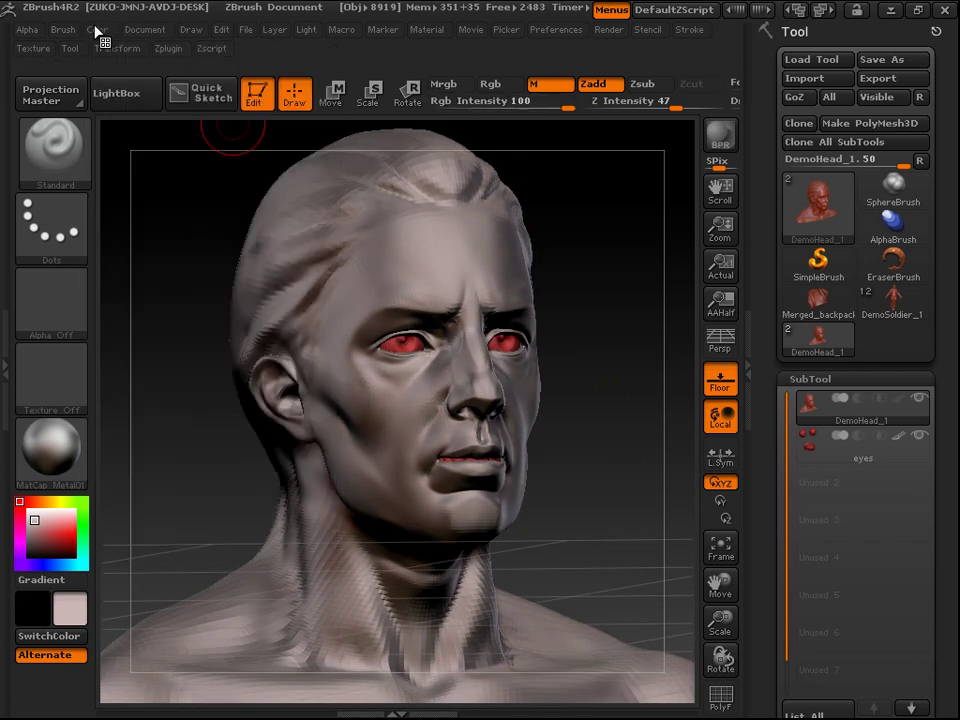
click(100, 33)
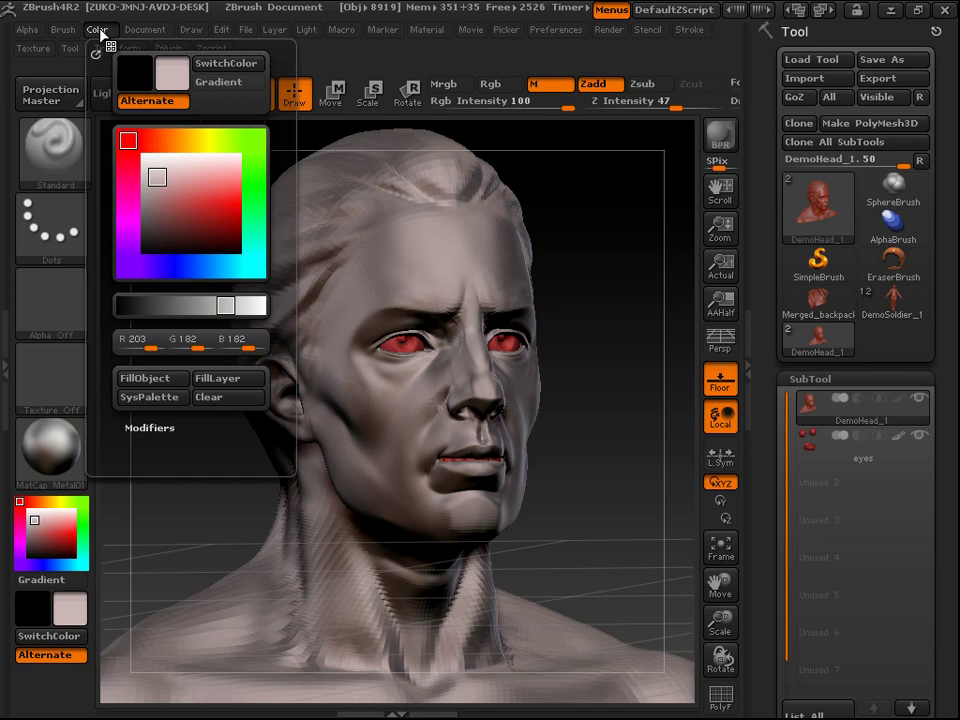
click(145, 379)
drag(632, 311, 582, 271)
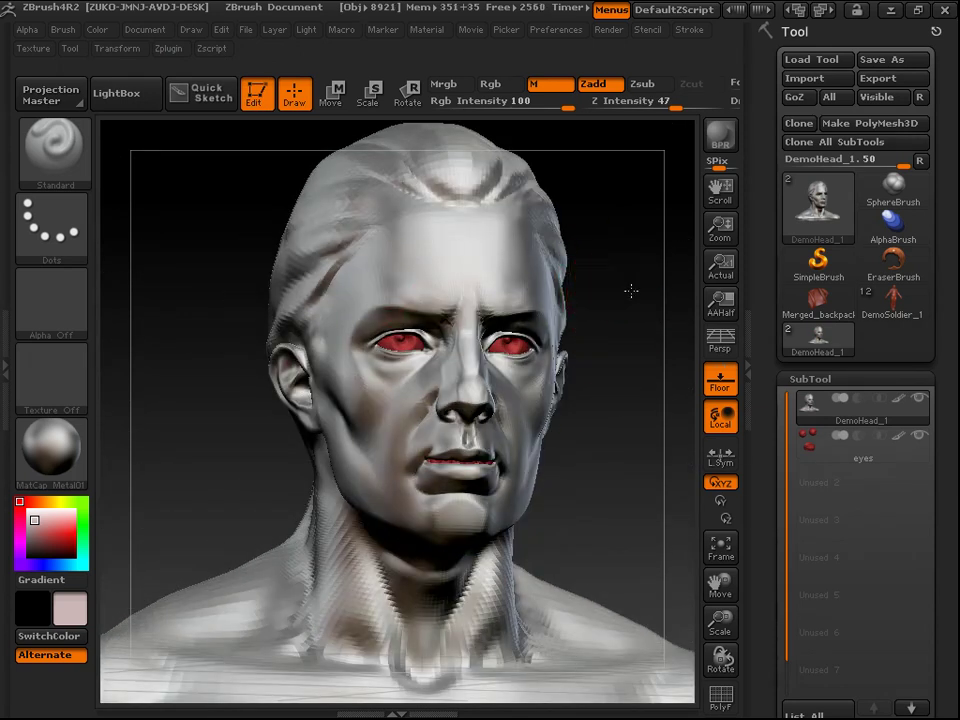
drag(621, 285, 630, 278)
- Enable Rgb painting and choose cyan as the paint colour
click(490, 84)
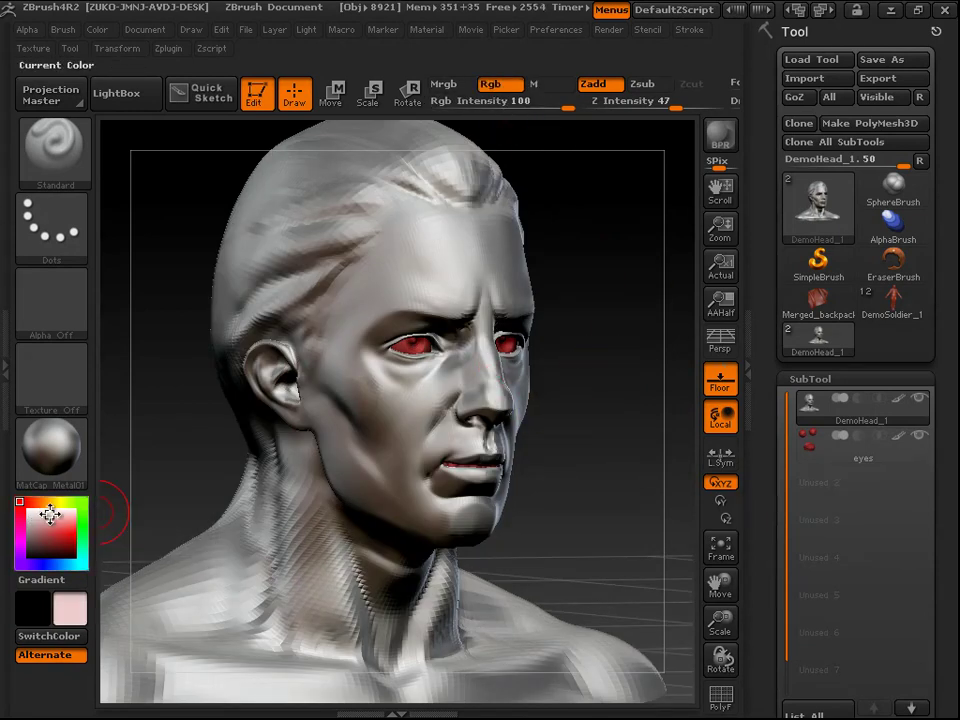
click(69, 525)
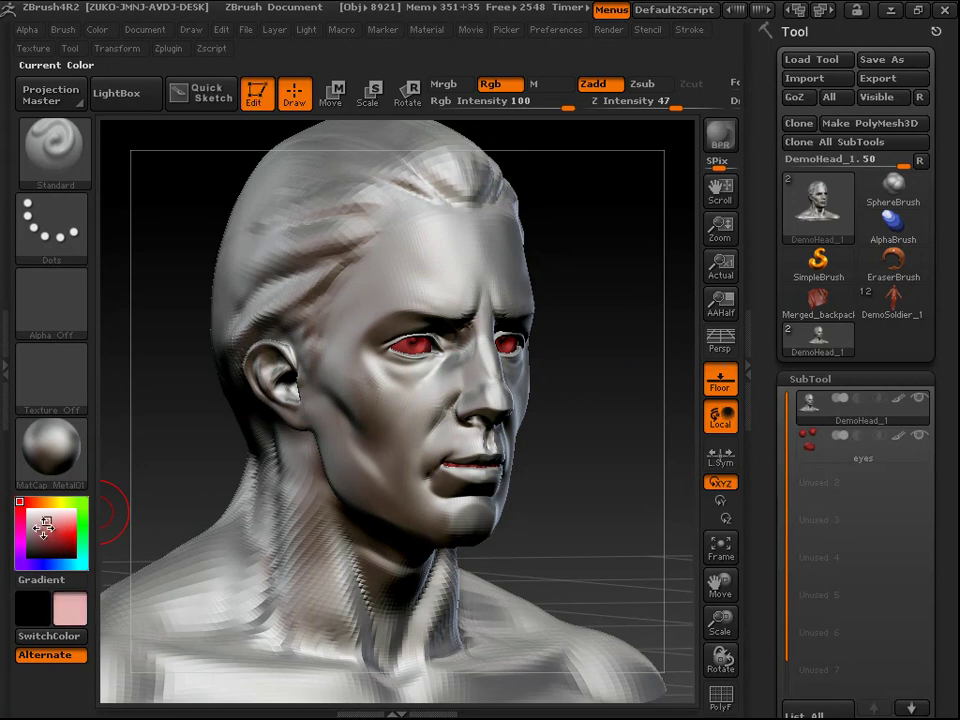
click(34, 530)
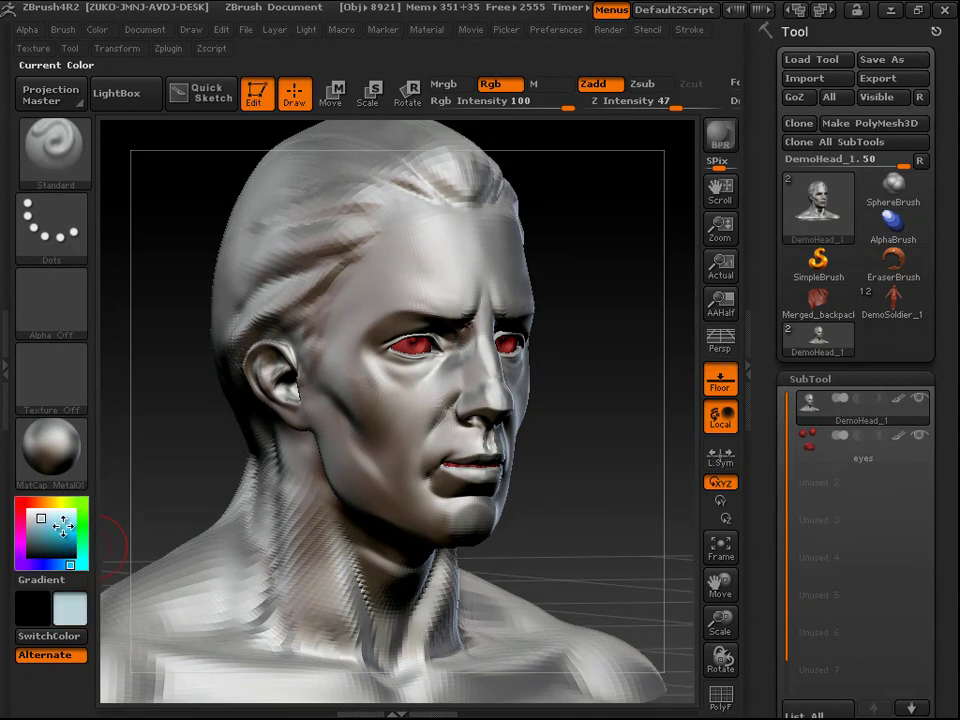
click(72, 539)
mouse_move(377, 204)
mouse_down()
mouse_move(415, 265)
mouse_move(386, 289)
mouse_move(401, 456)
mouse_move(347, 430)
mouse_move(345, 300)
mouse_move(380, 140)
mouse_up()
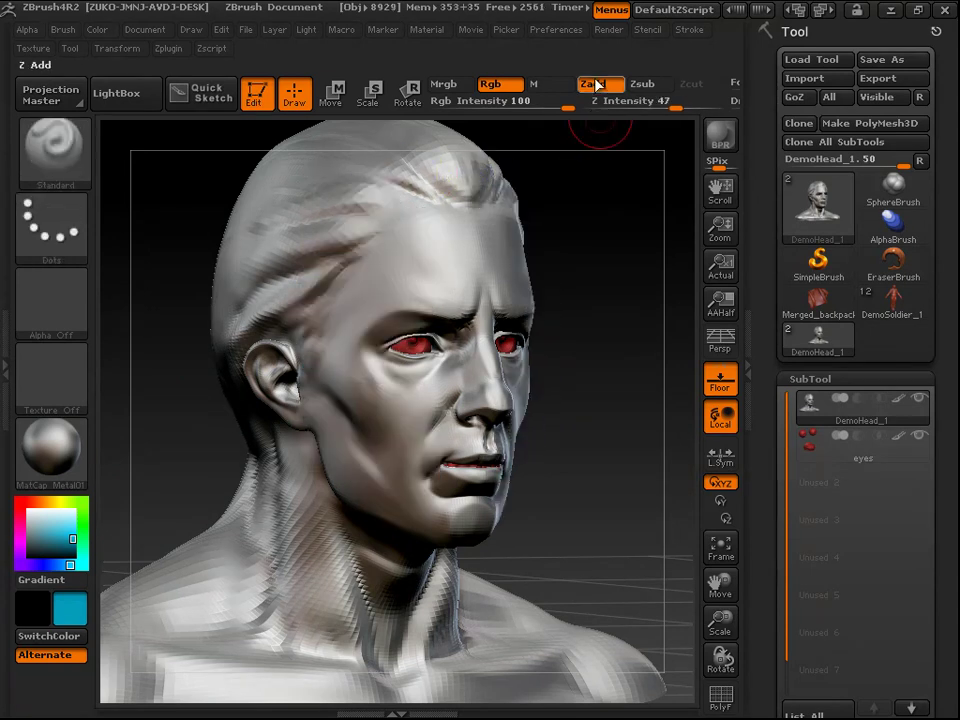
- Turn off Zadd, paint trial cyan strokes on the face, then undo them all
click(597, 85)
mouse_move(332, 268)
mouse_down()
mouse_move(321, 307)
mouse_move(432, 210)
mouse_move(337, 302)
mouse_move(440, 213)
mouse_move(443, 257)
mouse_move(437, 252)
mouse_move(434, 267)
mouse_move(466, 256)
mouse_move(472, 204)
mouse_move(443, 216)
mouse_move(456, 279)
mouse_move(371, 300)
mouse_move(320, 377)
mouse_move(343, 299)
mouse_move(351, 403)
mouse_move(350, 334)
mouse_move(358, 393)
mouse_up()
mouse_move(356, 367)
mouse_down()
mouse_move(422, 387)
mouse_move(391, 396)
mouse_move(446, 398)
mouse_move(423, 462)
mouse_move(405, 447)
mouse_move(406, 492)
mouse_move(374, 417)
mouse_move(404, 493)
mouse_up()
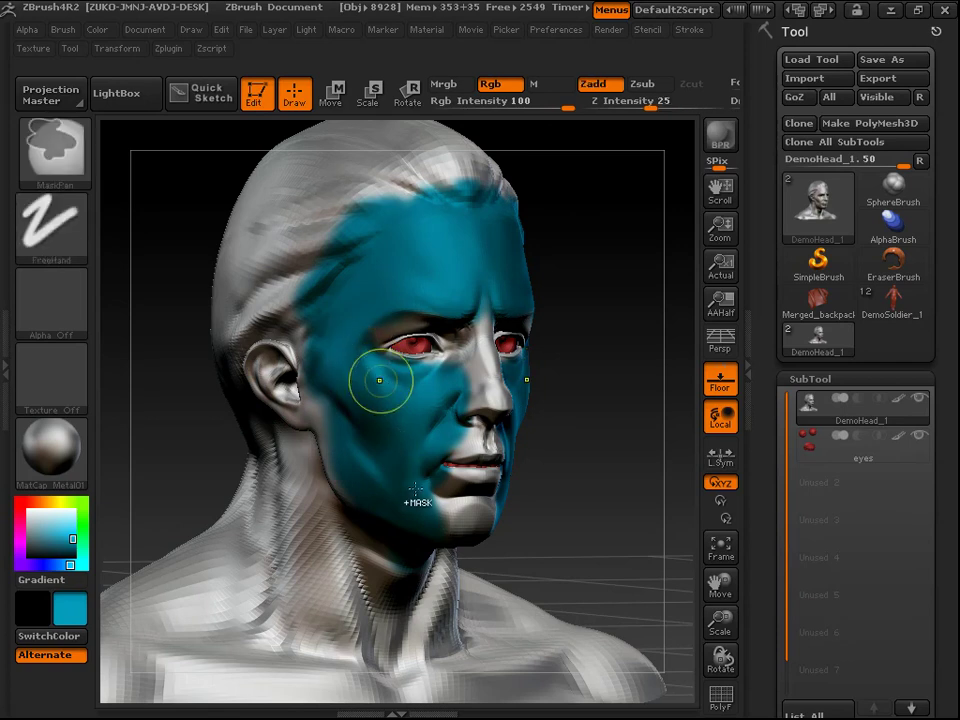
key(ctrl+z)
mouse_move(333, 271)
mouse_down()
mouse_move(330, 320)
mouse_move(392, 485)
mouse_up()
key(ctrl+z)
mouse_move(505, 228)
mouse_down()
mouse_move(387, 259)
mouse_move(345, 355)
mouse_move(360, 300)
mouse_move(460, 258)
mouse_move(371, 285)
mouse_move(365, 255)
mouse_up()
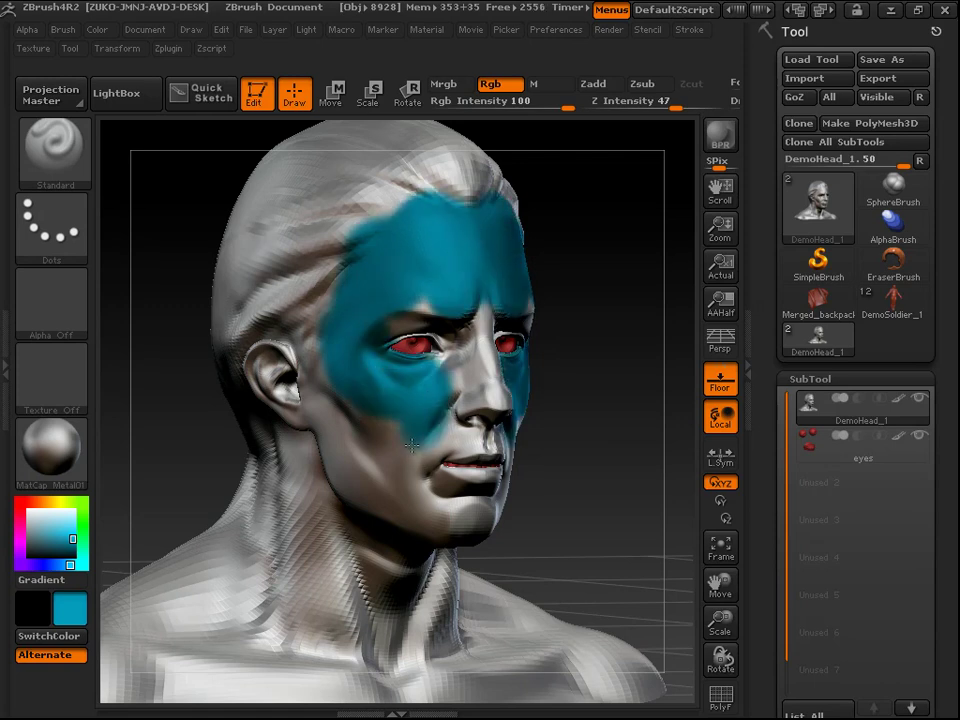
key(ctrl)
key(ctrl+z)
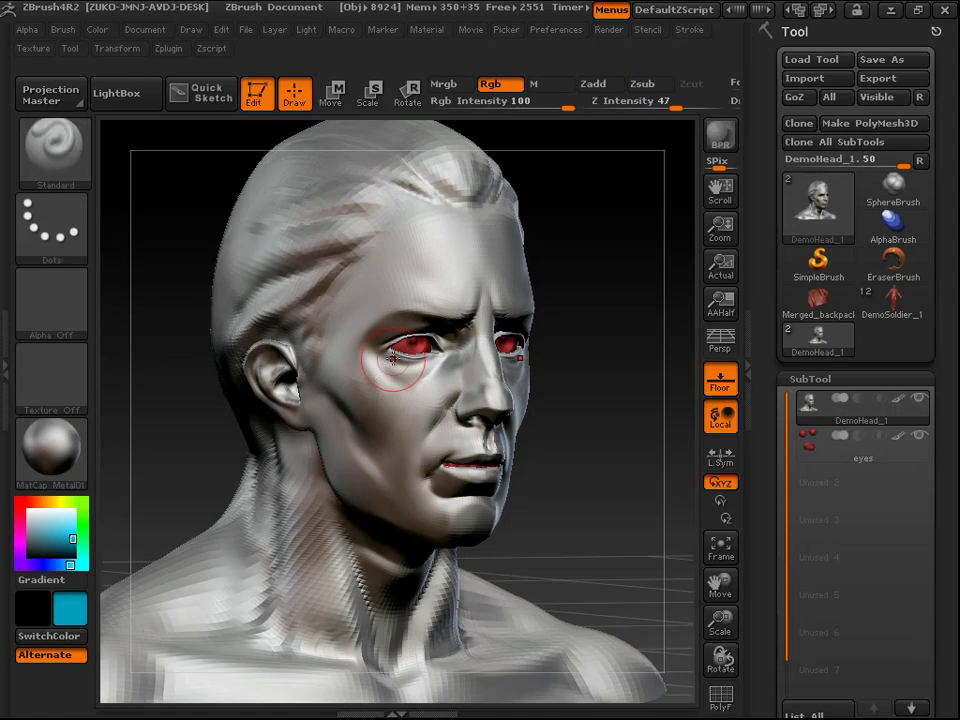
drag(648, 359, 596, 343)
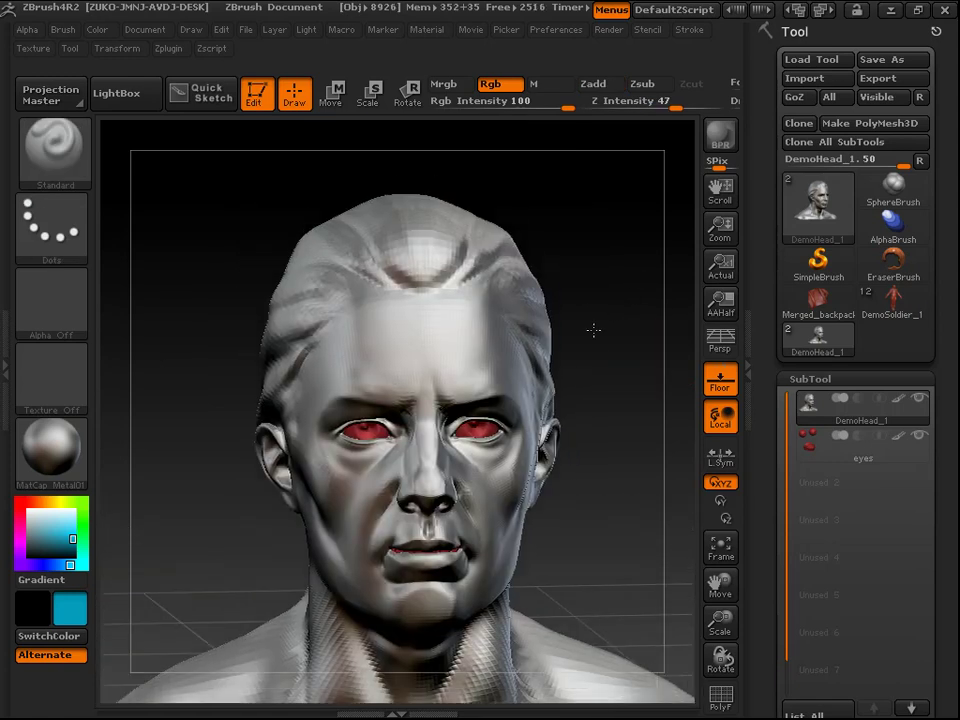
drag(624, 254, 590, 290)
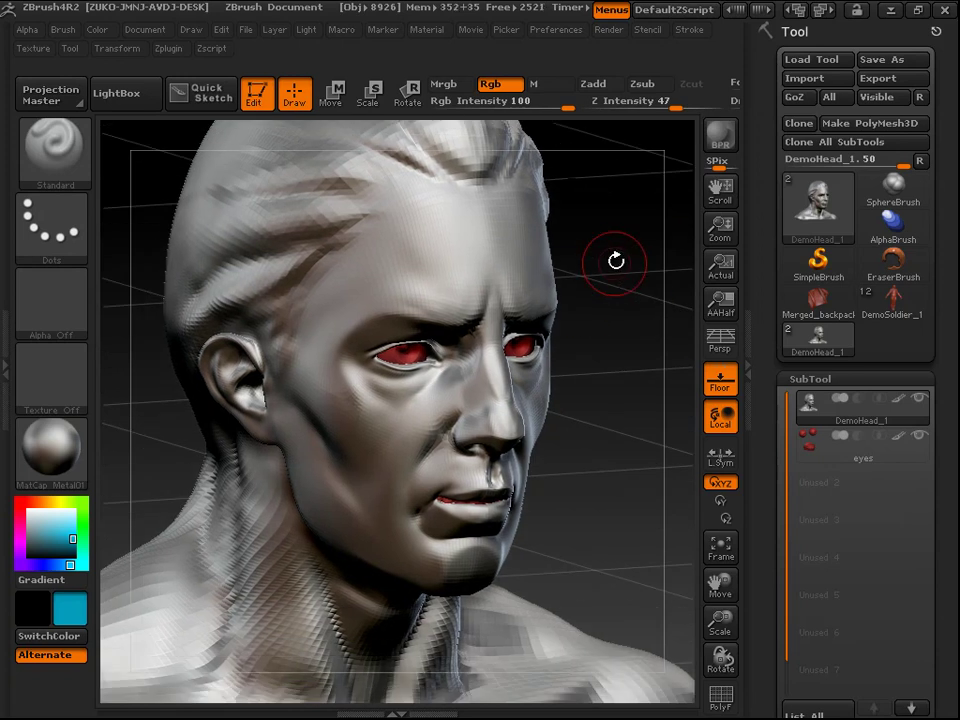
drag(640, 392, 596, 290)
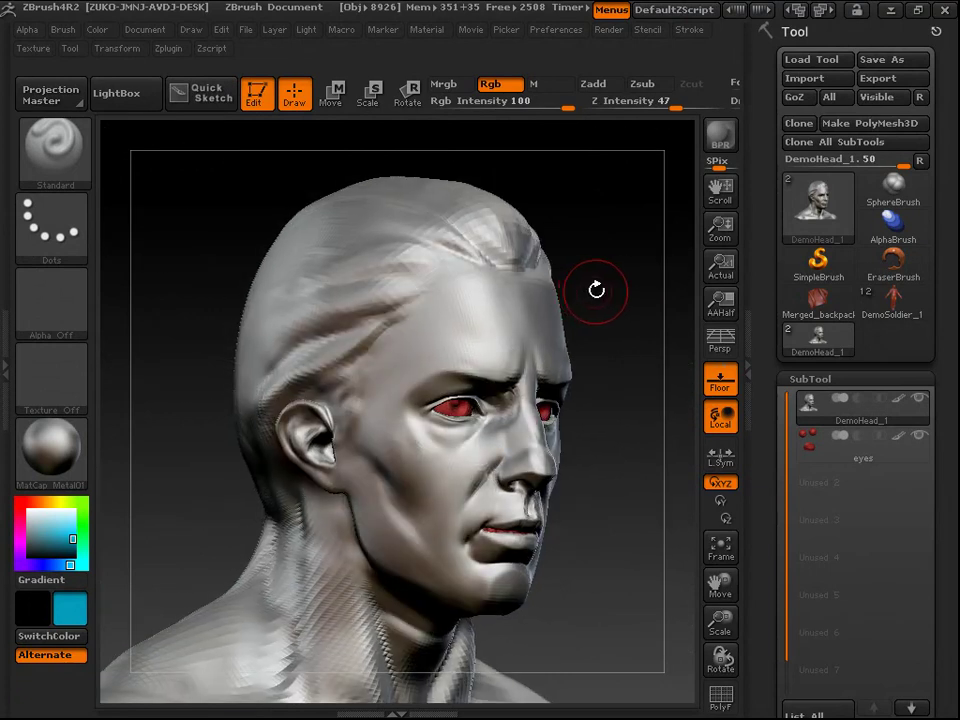
drag(624, 368, 630, 255)
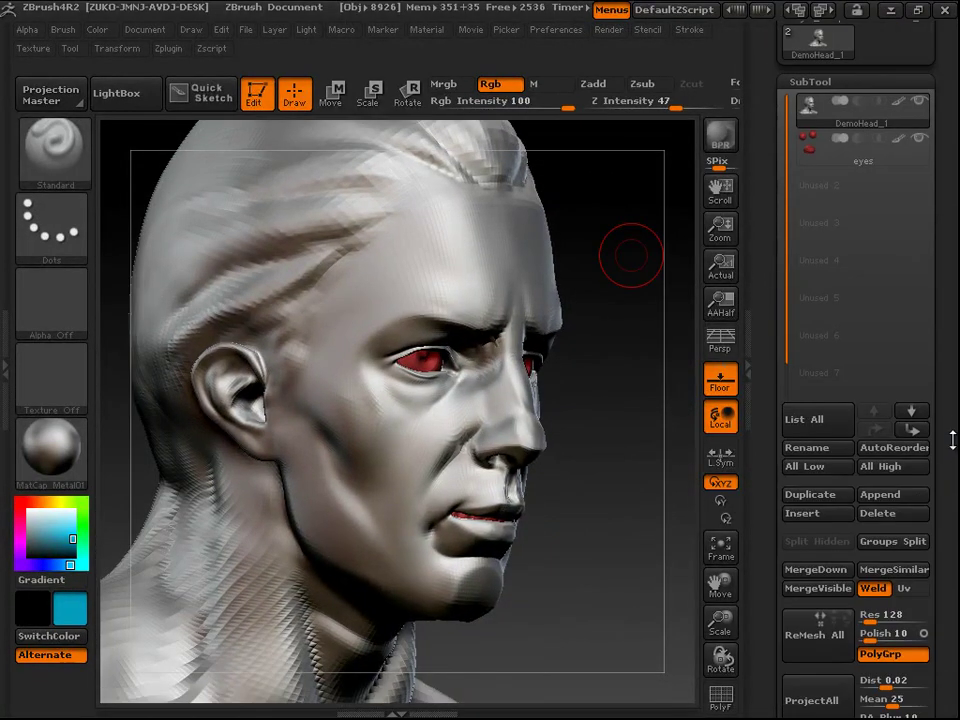
- Divide the DemoHead_1 mesh from SDiv 3 to SDiv 4, reaching 911,232 polygons
scroll(940, 364, down, 6)
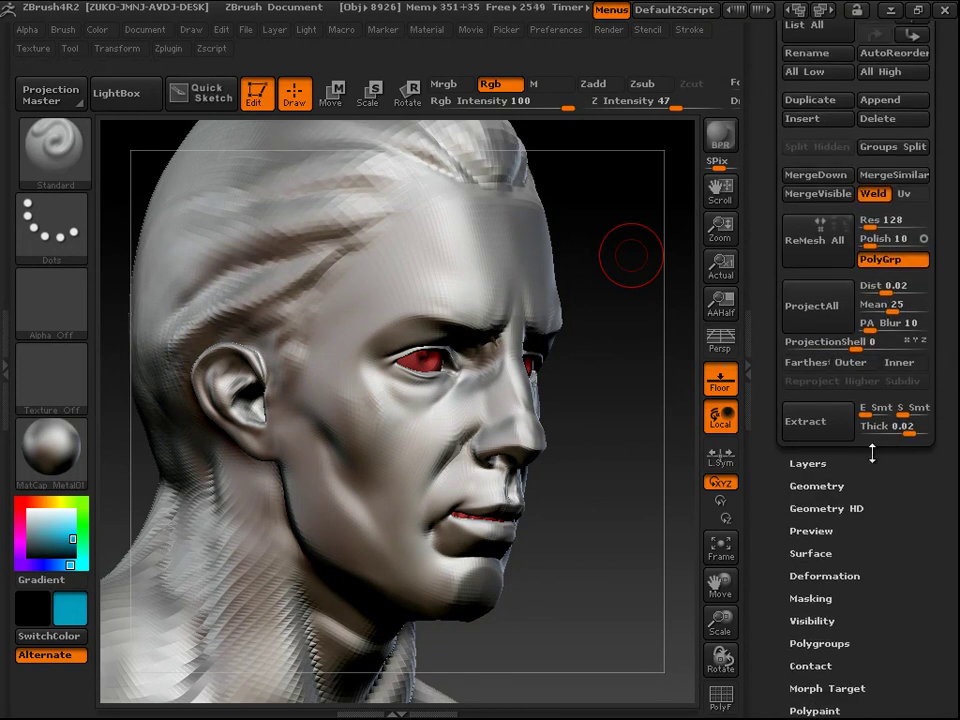
click(816, 486)
scroll(940, 370, down, 3)
scroll(944, 377, up, 3)
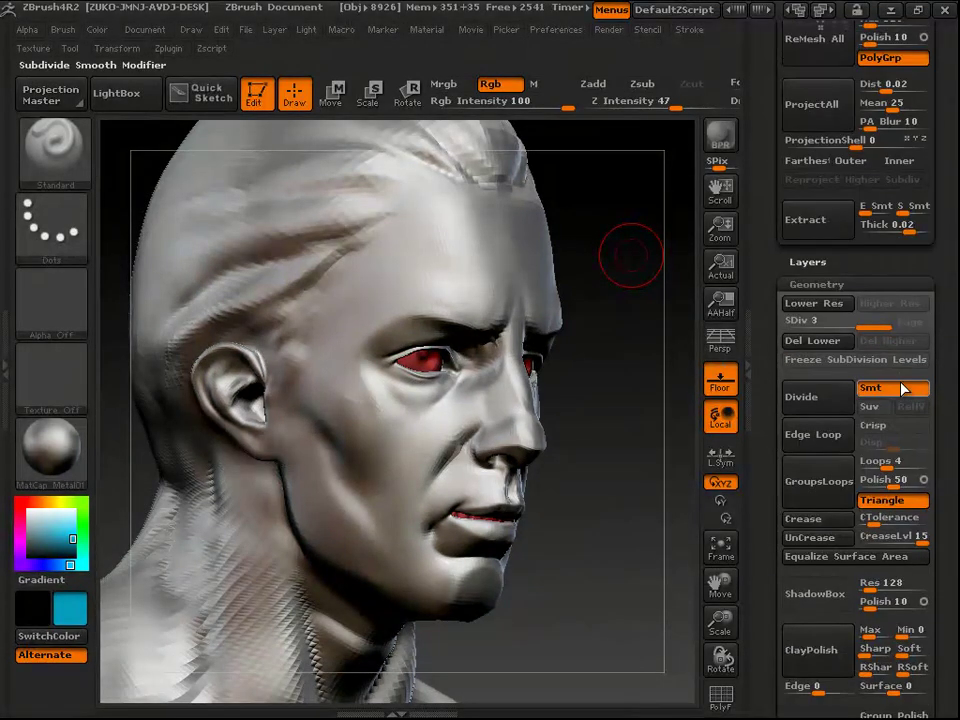
click(822, 400)
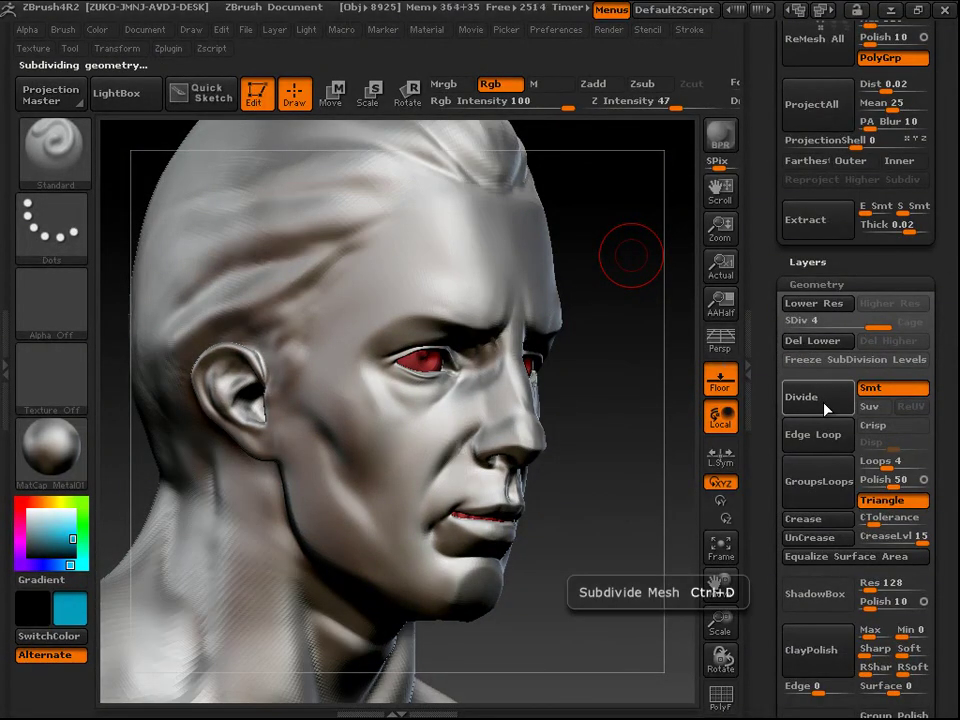
scroll(808, 398, up, 10)
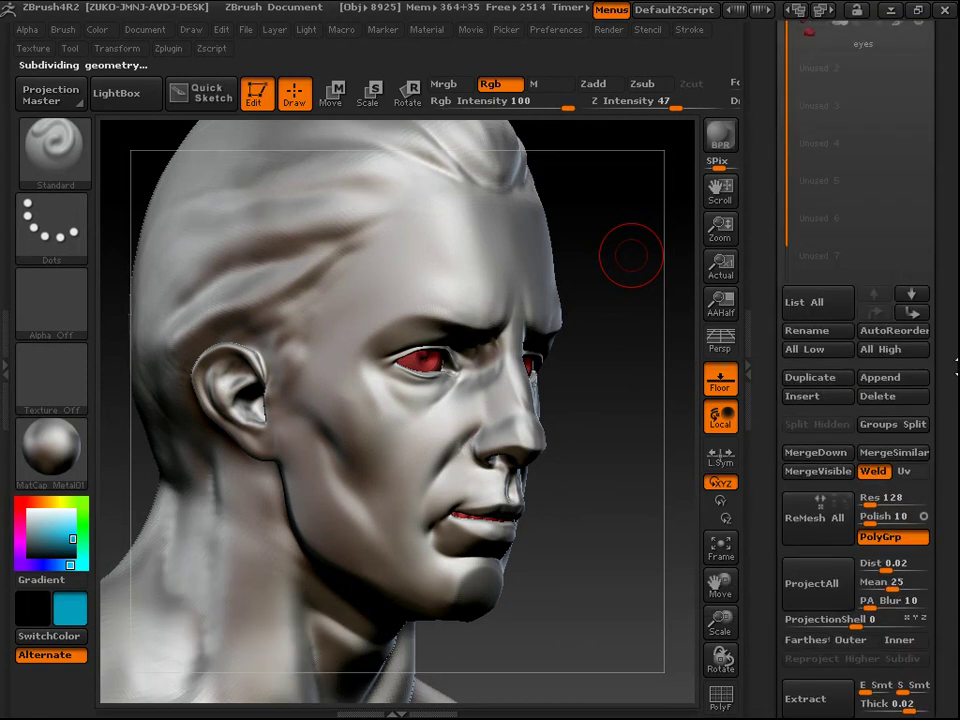
mouse_move(808, 413)
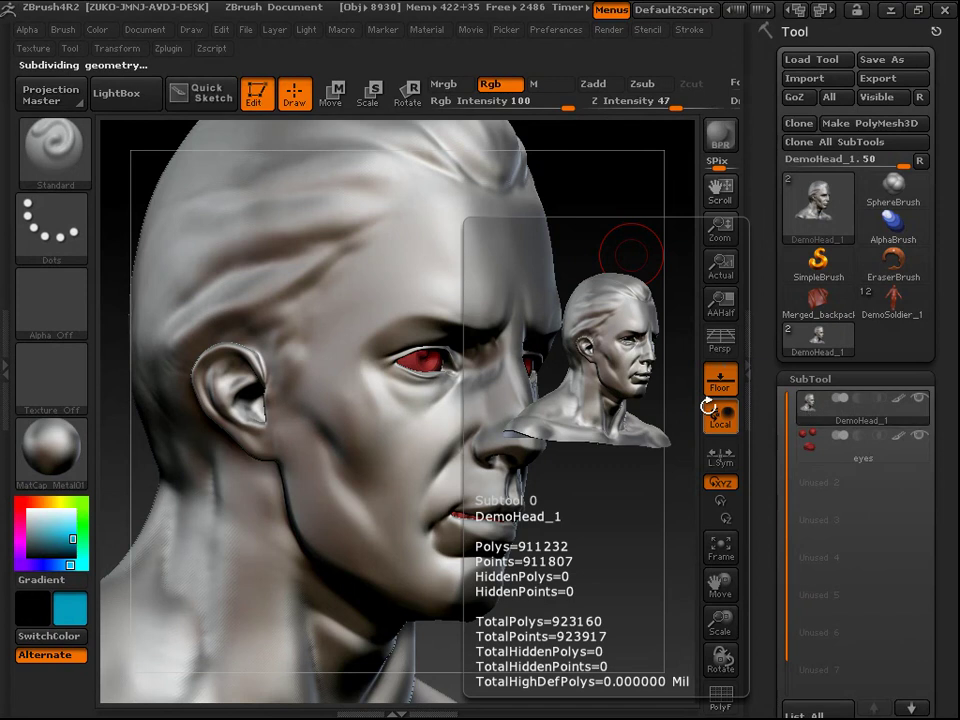
drag(617, 502, 564, 508)
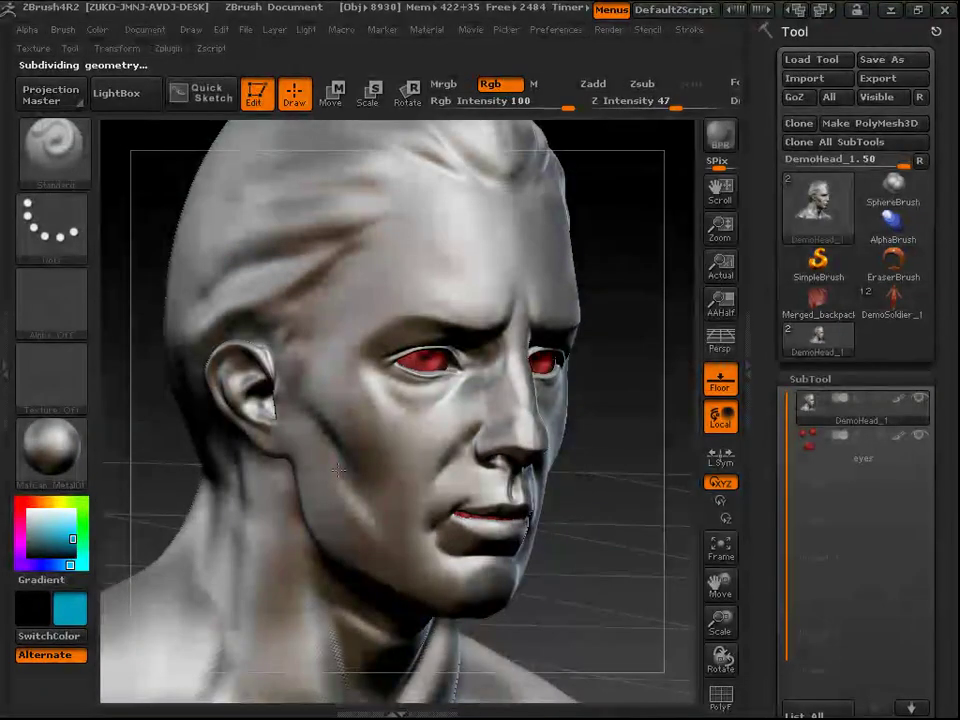
drag(573, 565, 515, 395)
drag(592, 346, 612, 362)
drag(624, 297, 621, 359)
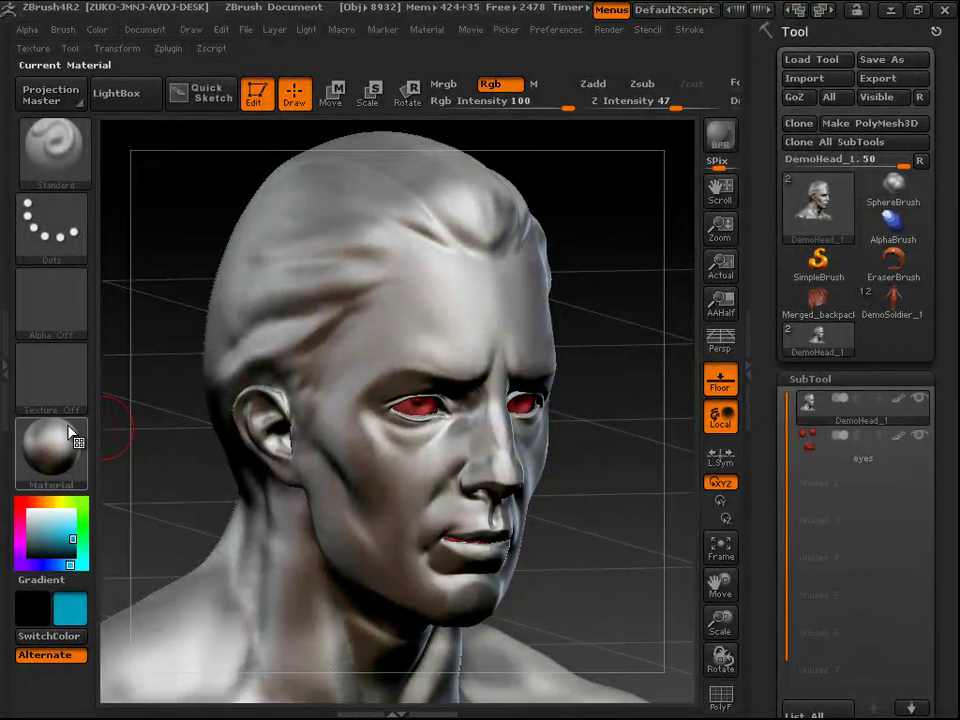
- Select Chrome BrightBlueTint, restrict painting to material (M), and paint a cheek patch
click(51, 472)
click(47, 472)
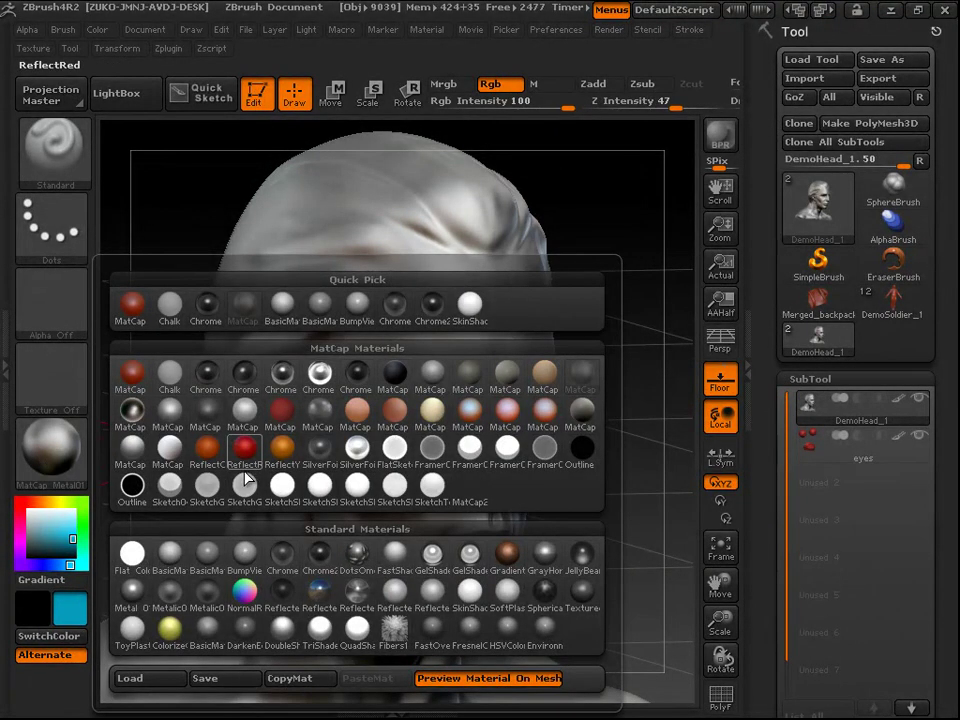
click(319, 373)
drag(569, 546, 528, 284)
click(545, 85)
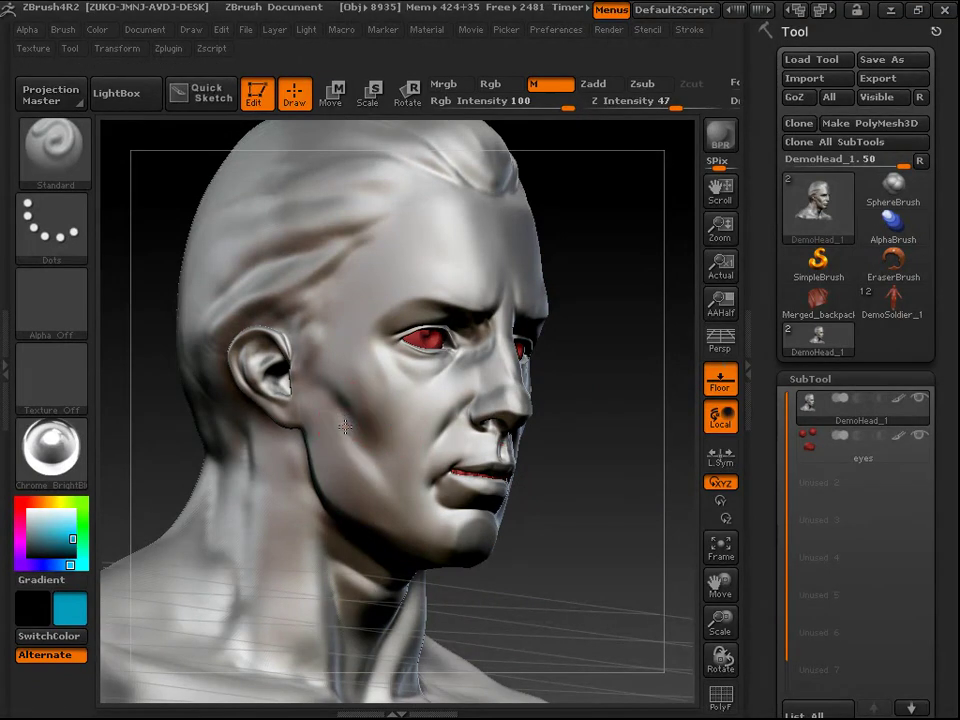
drag(343, 423, 364, 484)
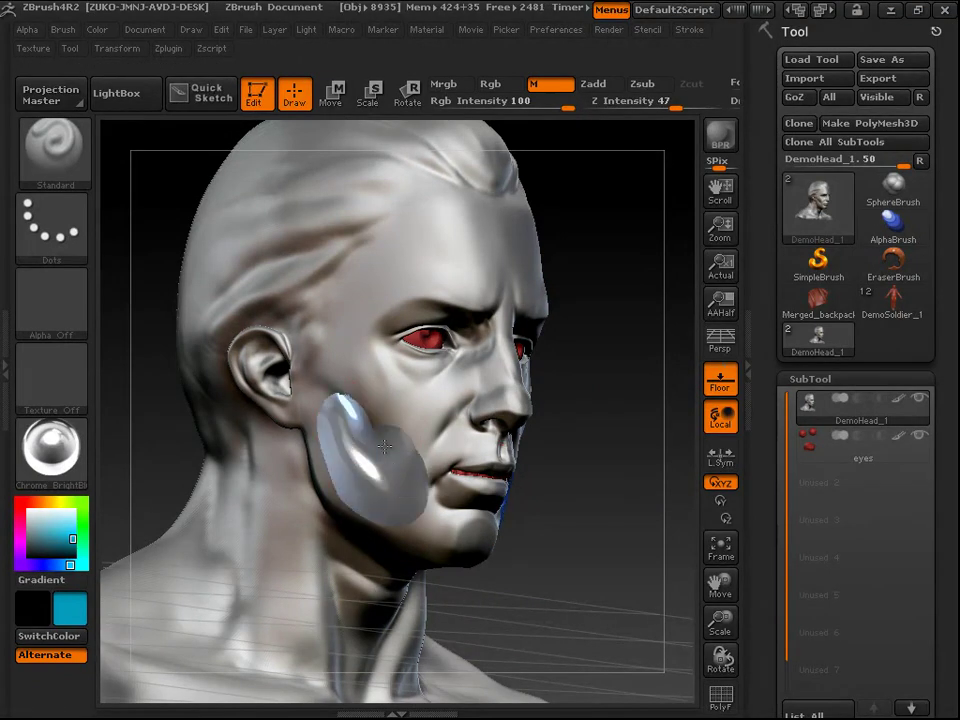
- Paint chrome over the jaw, chin, upper lip and neck, then inspect in near-profile
drag(405, 463, 416, 540)
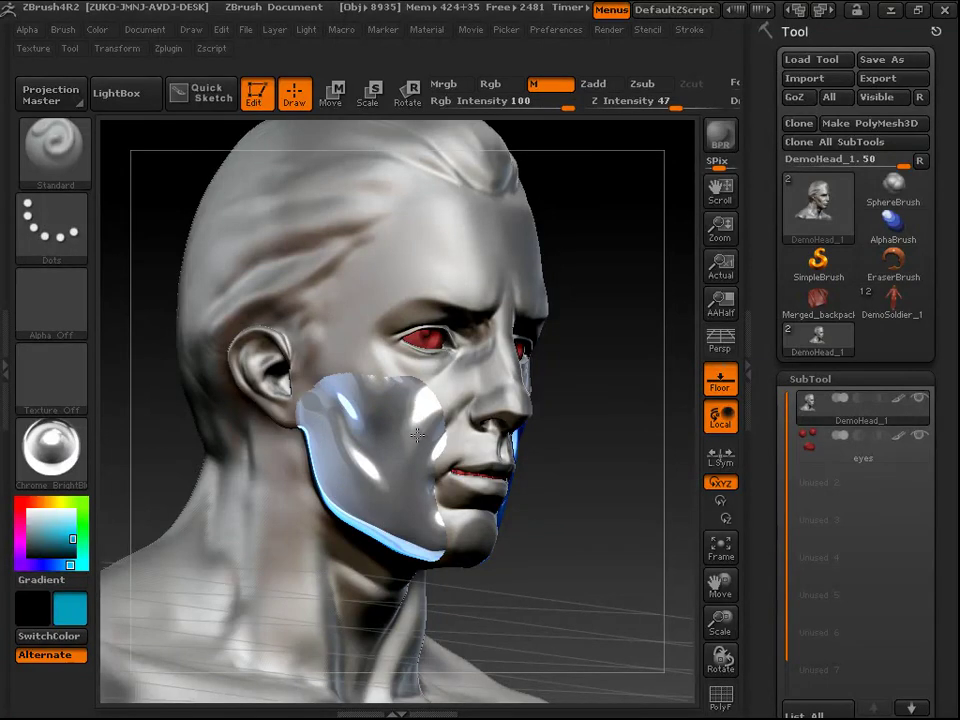
drag(432, 514, 448, 533)
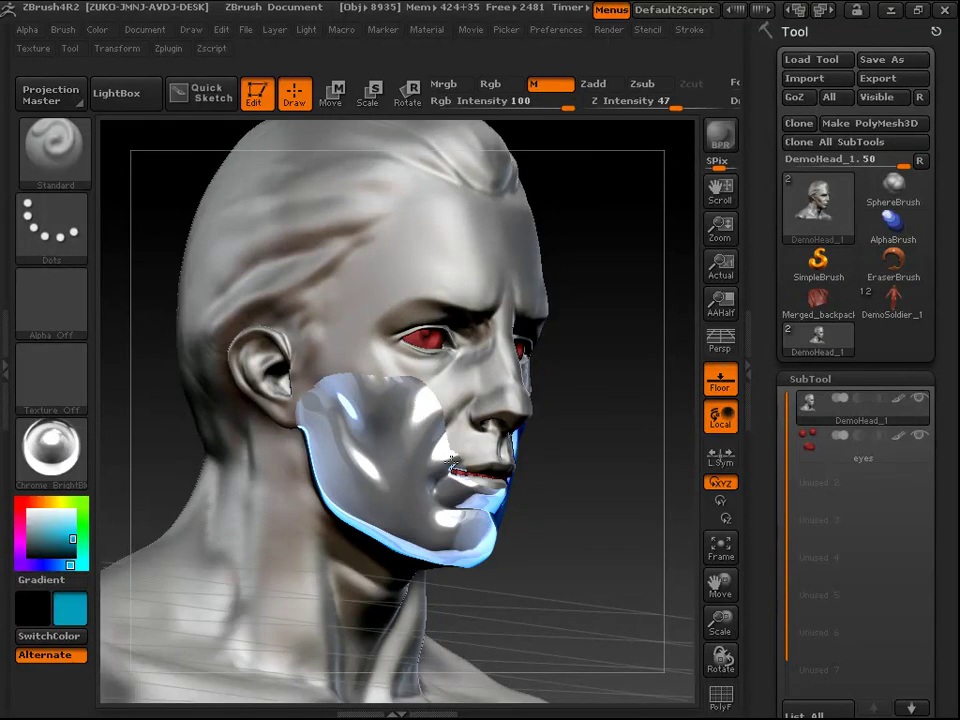
drag(447, 466, 485, 448)
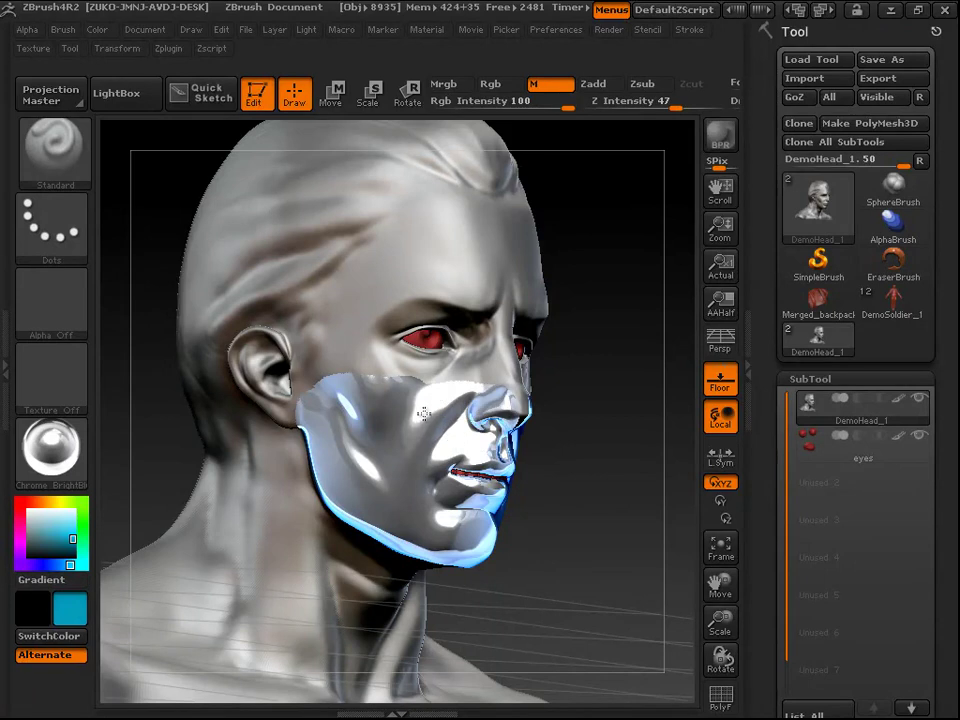
mouse_move(305, 463)
mouse_down()
mouse_move(302, 651)
mouse_move(338, 677)
mouse_up()
drag(618, 525, 605, 487)
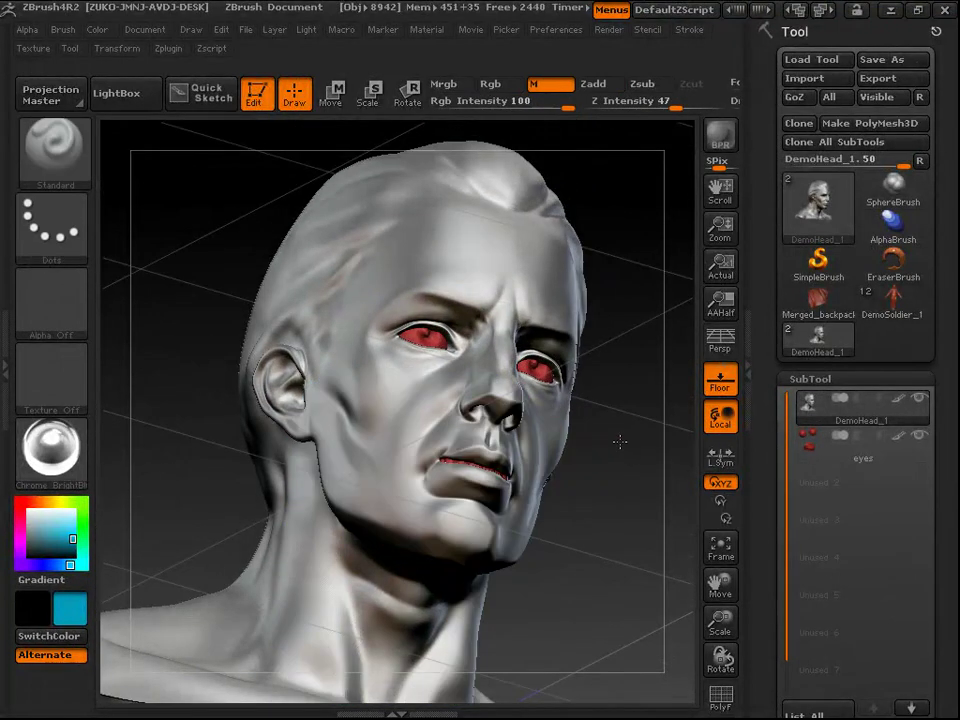
drag(620, 441, 680, 438)
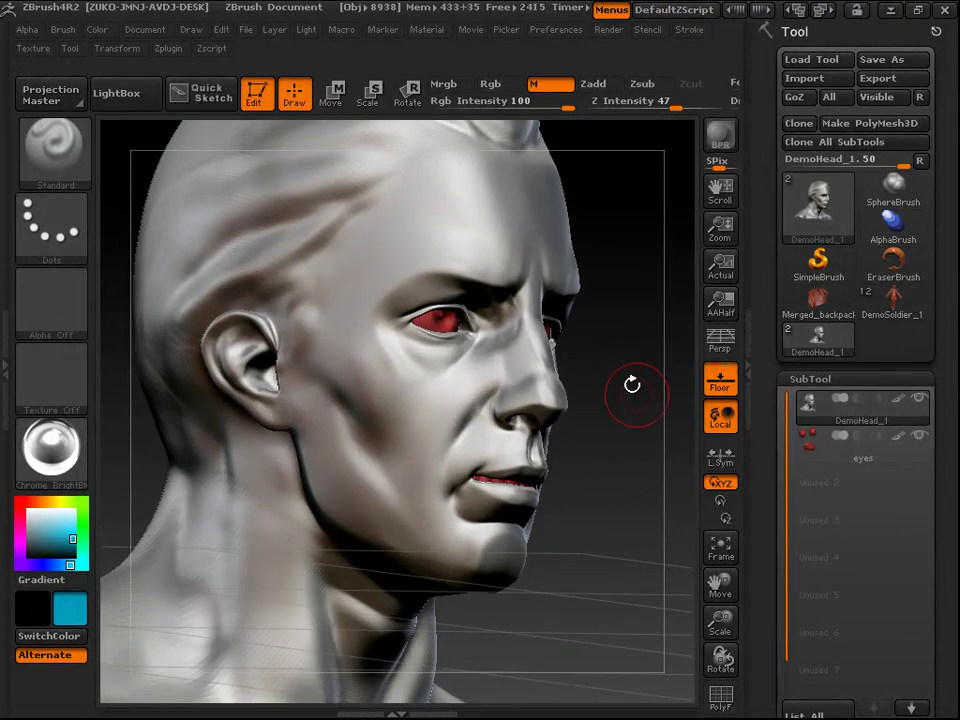
- Paint trial strokes on the cheek and brow, undoing each with Ctrl+Z
mouse_move(625, 404)
mouse_down()
mouse_move(634, 435)
mouse_move(621, 414)
mouse_up()
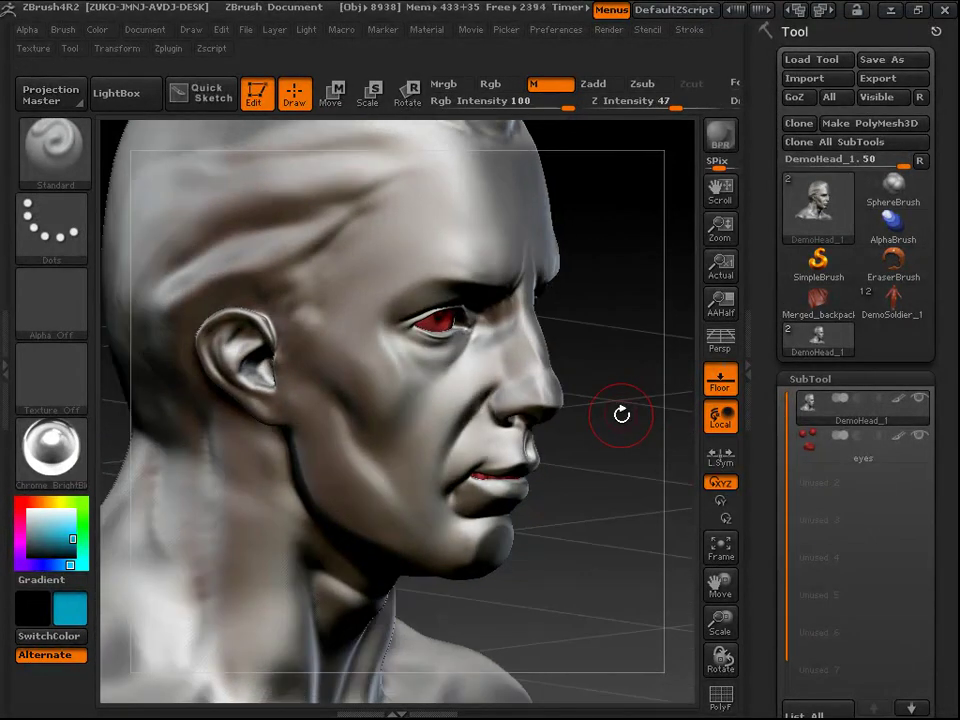
right_click(593, 343)
mouse_move(356, 314)
mouse_down()
mouse_move(351, 355)
mouse_move(407, 487)
mouse_up()
drag(525, 566, 525, 561)
key(ctrl)
mouse_move(443, 240)
mouse_down()
mouse_move(399, 251)
mouse_move(309, 311)
mouse_move(361, 452)
mouse_move(373, 556)
mouse_up()
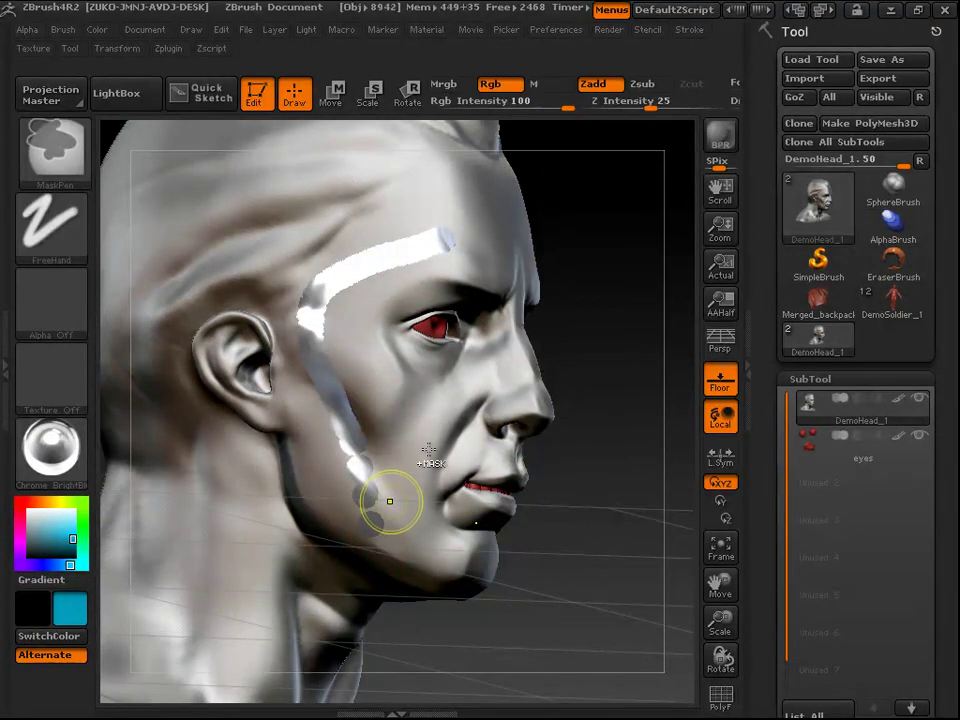
key(ctrl+z)
key(space)
mouse_move(414, 268)
mouse_down()
mouse_move(370, 312)
mouse_move(390, 372)
mouse_up()
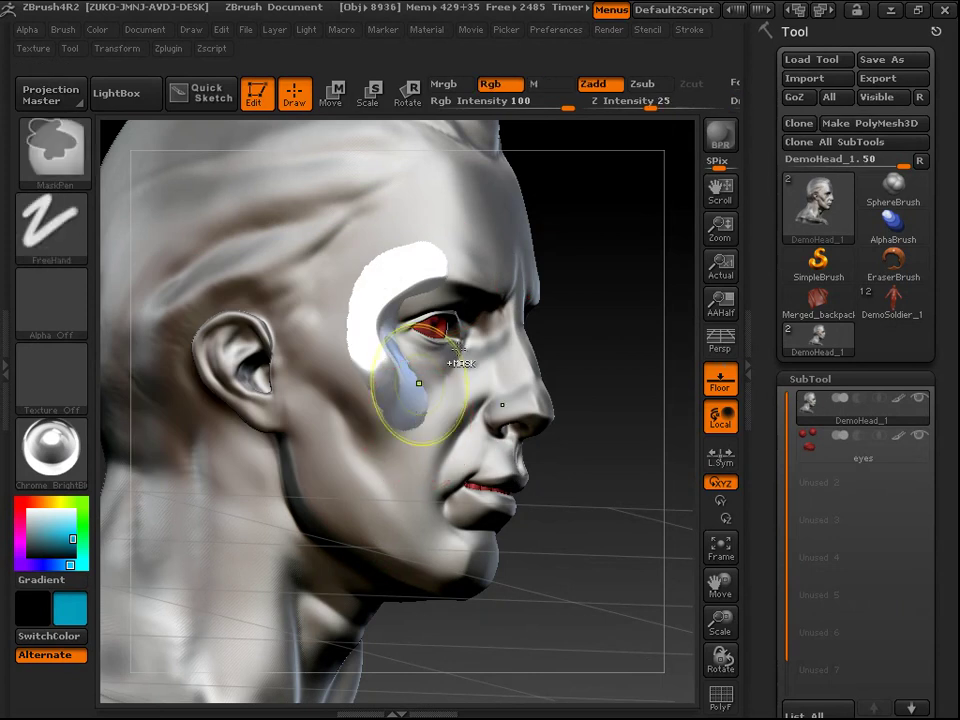
key(ctrl+z)
key(space)
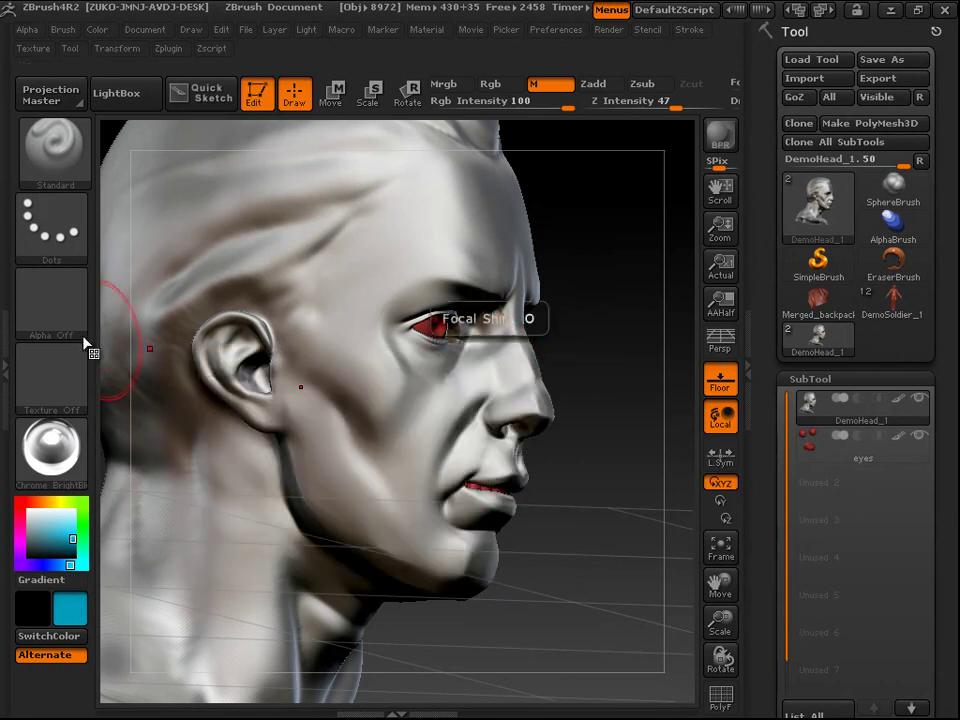
- Switch the brush alpha to Alpha 03 and stamp a test patch on the cheek
click(38, 318)
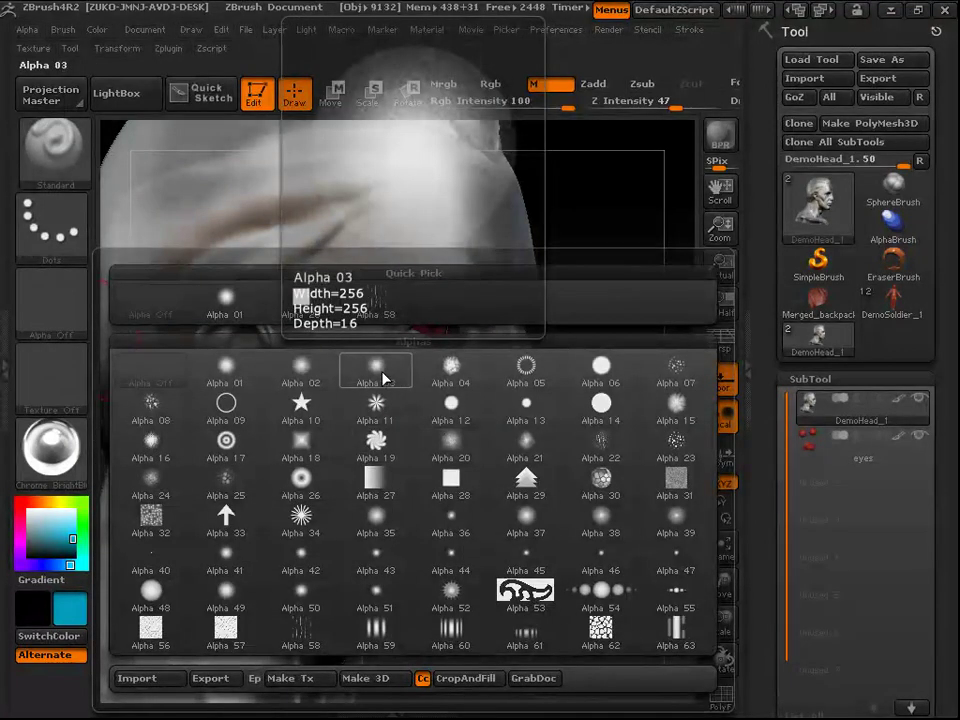
click(376, 365)
mouse_move(328, 399)
mouse_down()
mouse_move(366, 394)
mouse_move(382, 416)
mouse_move(380, 479)
mouse_move(411, 504)
mouse_move(354, 516)
mouse_move(334, 453)
mouse_move(330, 330)
mouse_move(390, 298)
mouse_up()
key(ctrl)
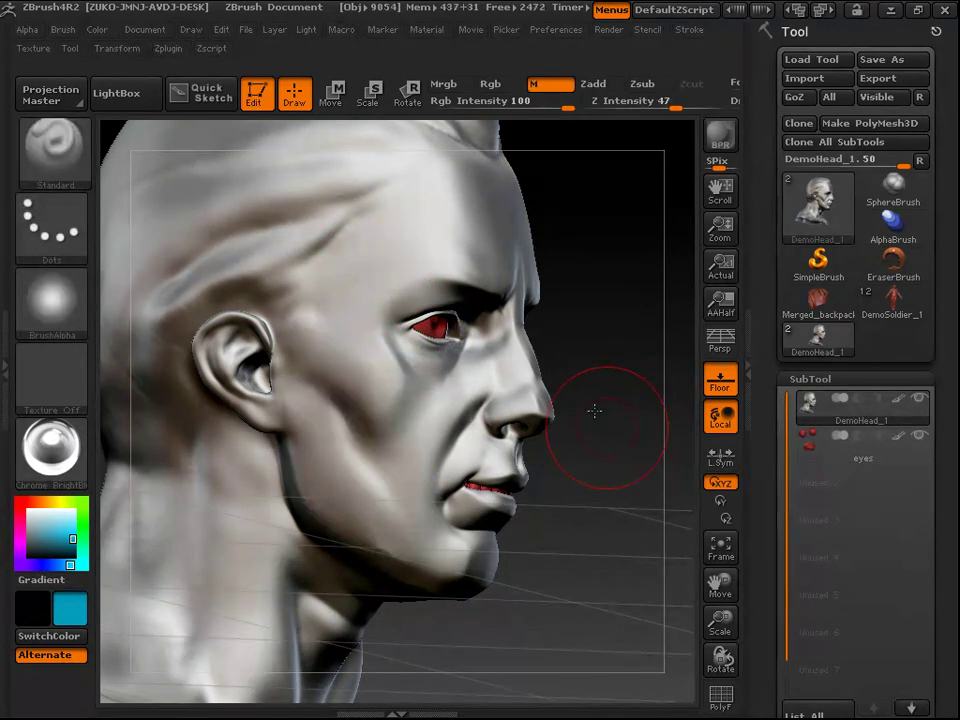
mouse_move(593, 407)
mouse_down()
mouse_move(563, 379)
mouse_move(582, 326)
mouse_move(551, 360)
mouse_move(590, 284)
mouse_move(604, 304)
mouse_move(585, 257)
mouse_move(562, 323)
mouse_up()
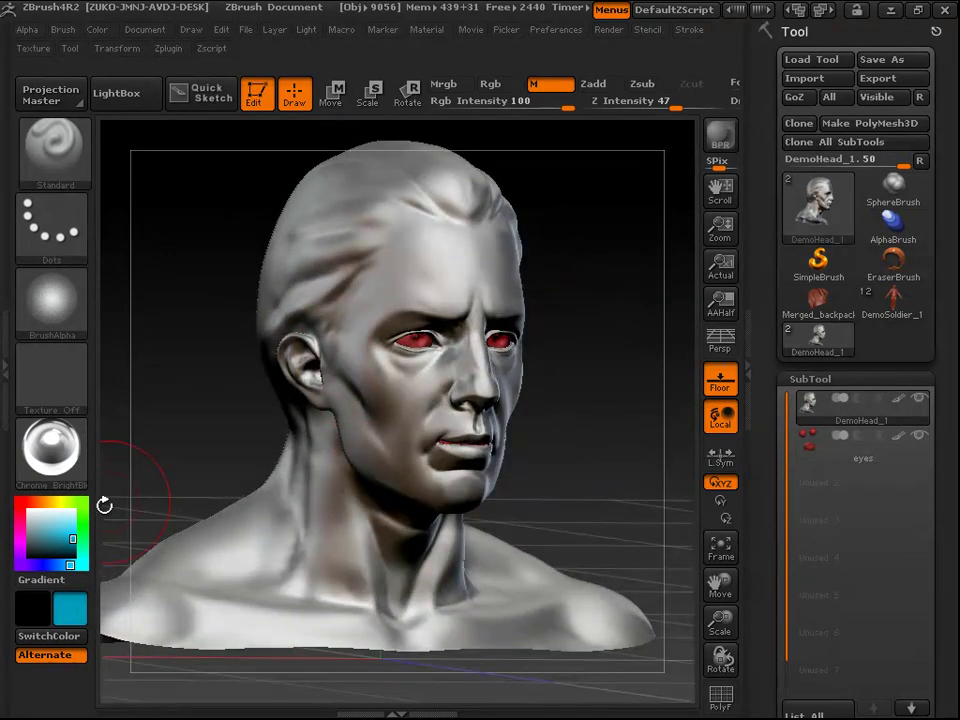
- Choose MatCap Metal01 from the material Quick Pick and inspect the bust up close
click(52, 450)
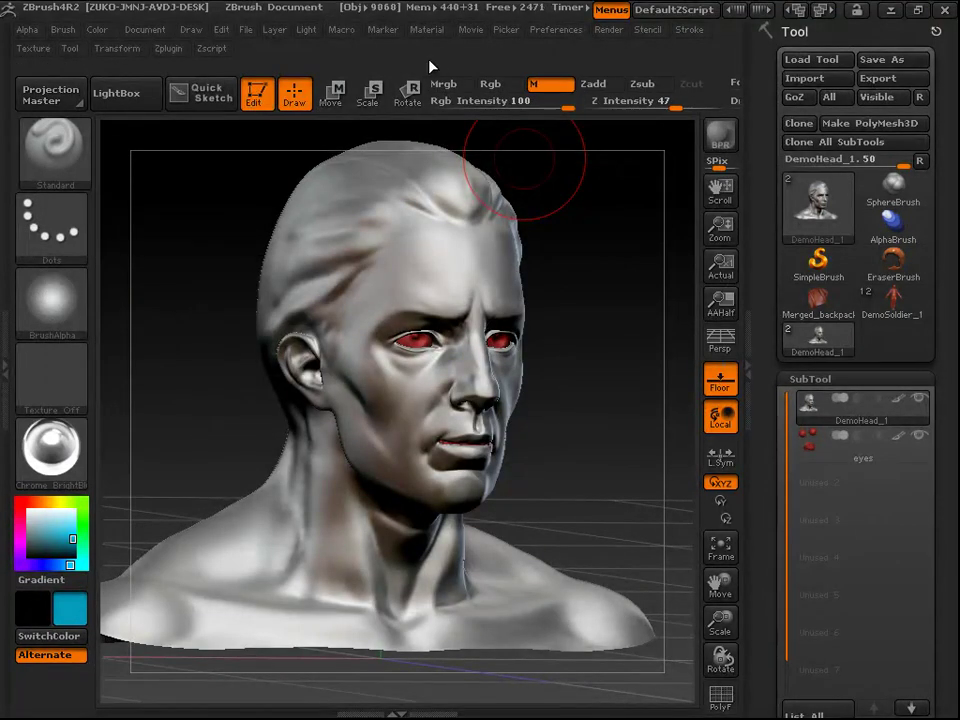
click(44, 456)
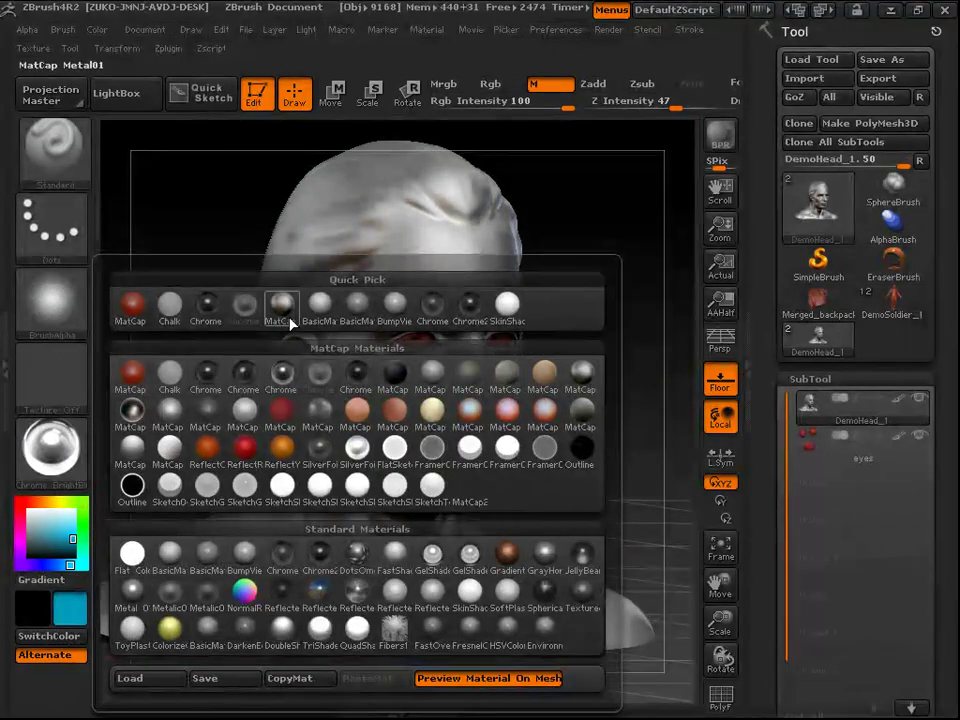
click(281, 303)
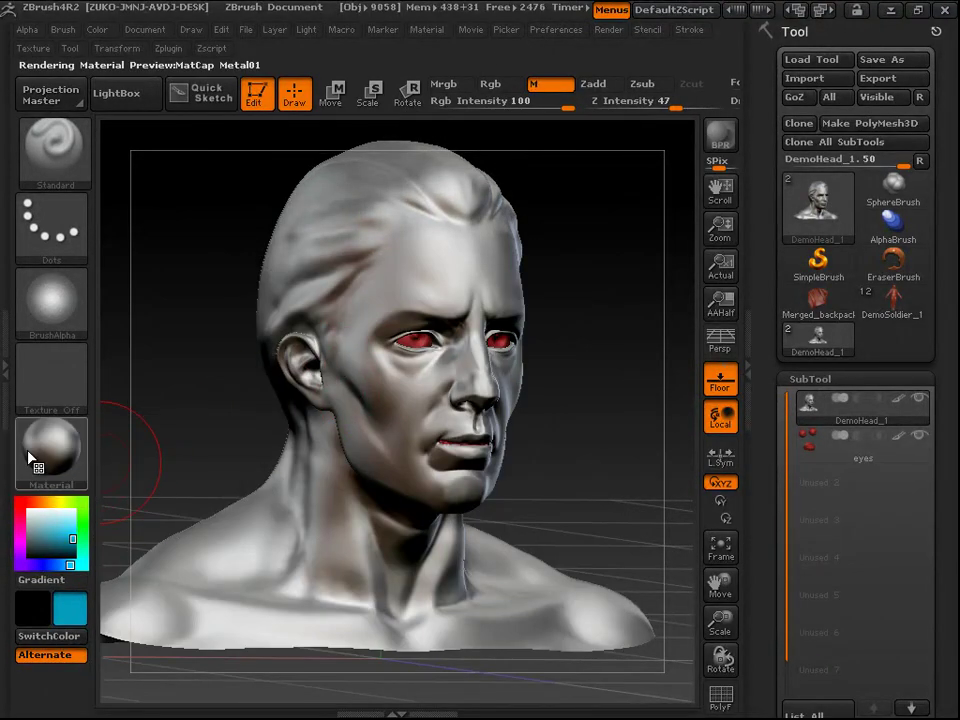
alt+drag(594, 360, 555, 375)
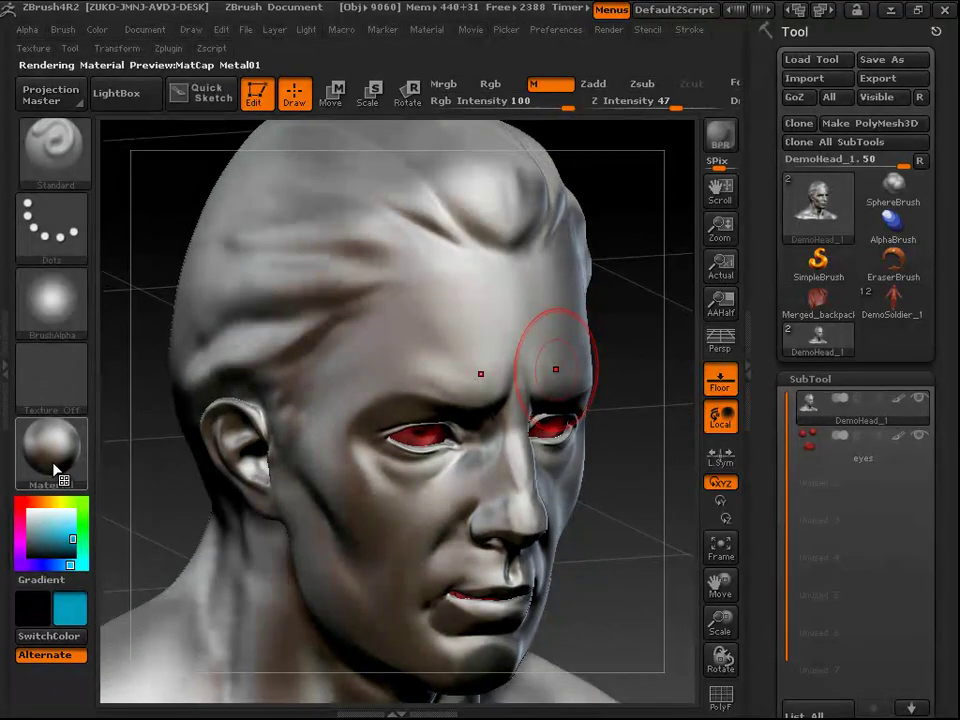
click(53, 460)
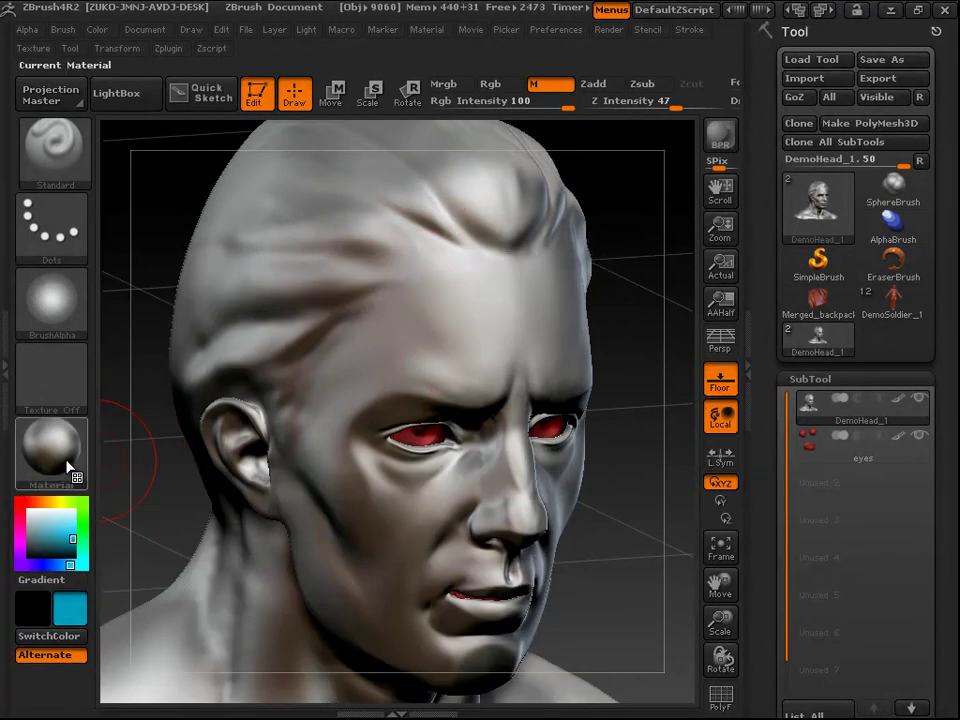
click(50, 462)
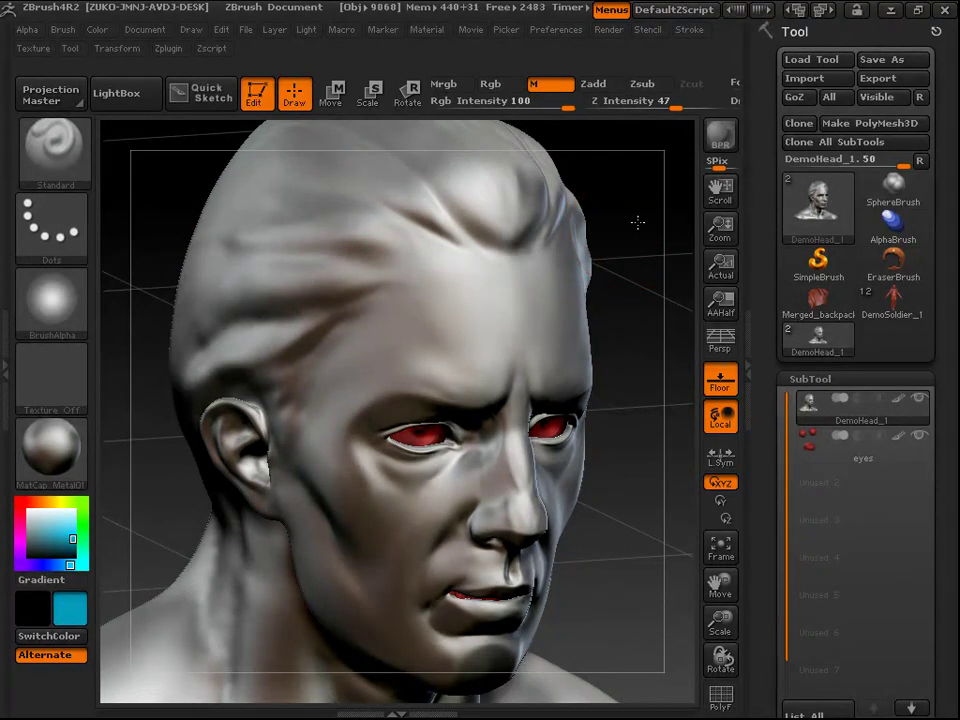
drag(637, 222, 630, 219)
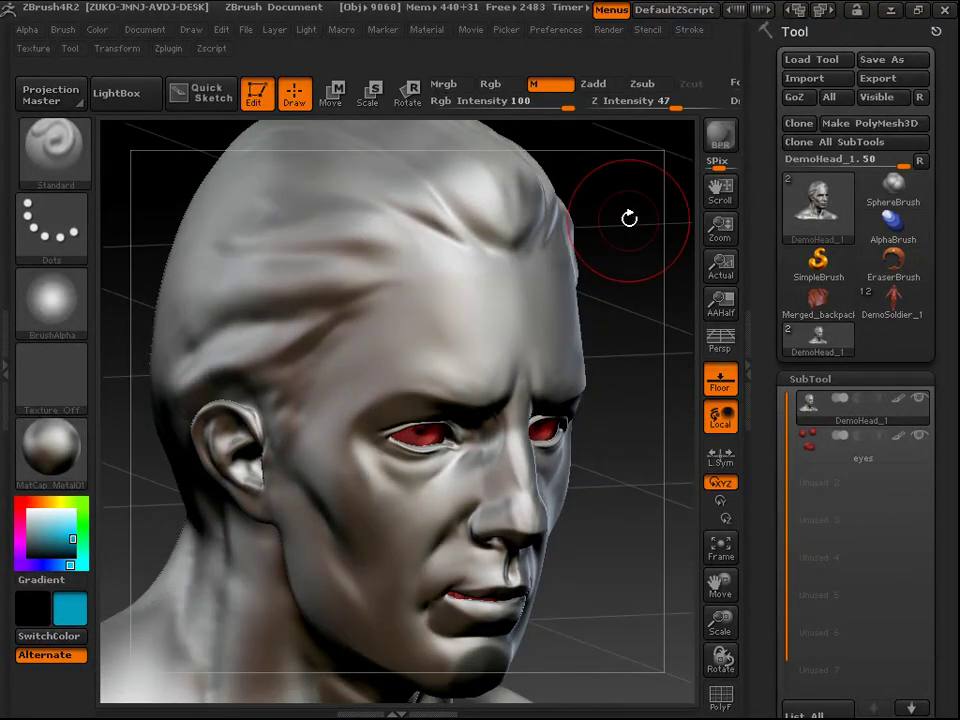
- Expand the Modifiers subpalette of the MatCap Metal01 material in the Material menu
click(422, 34)
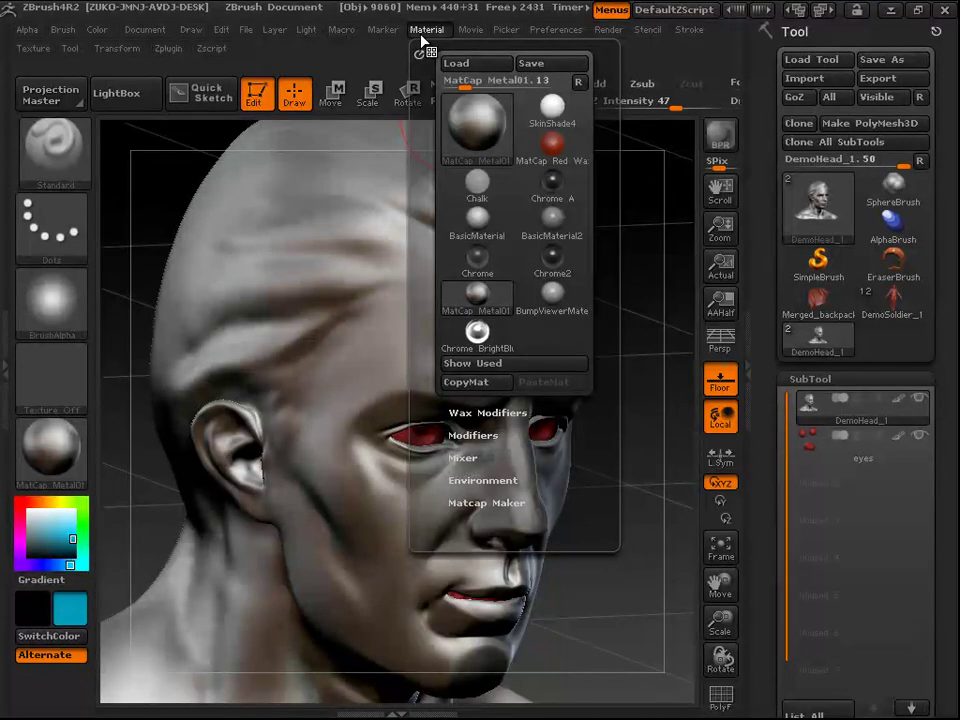
scroll(555, 378, down, 3)
scroll(564, 364, down, 2)
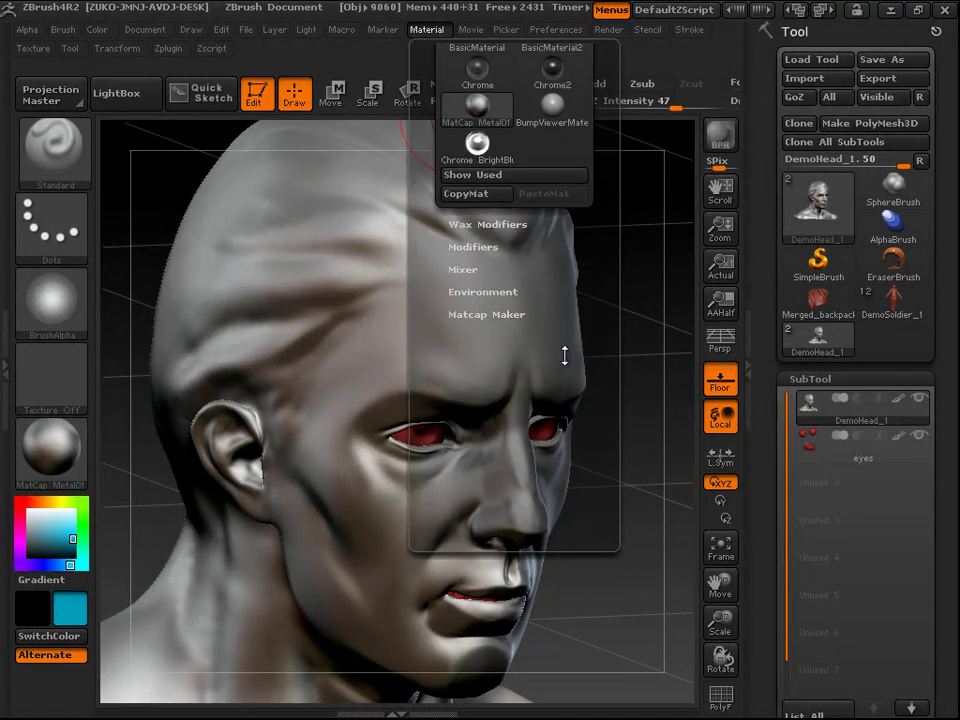
click(509, 247)
scroll(591, 193, down, 6)
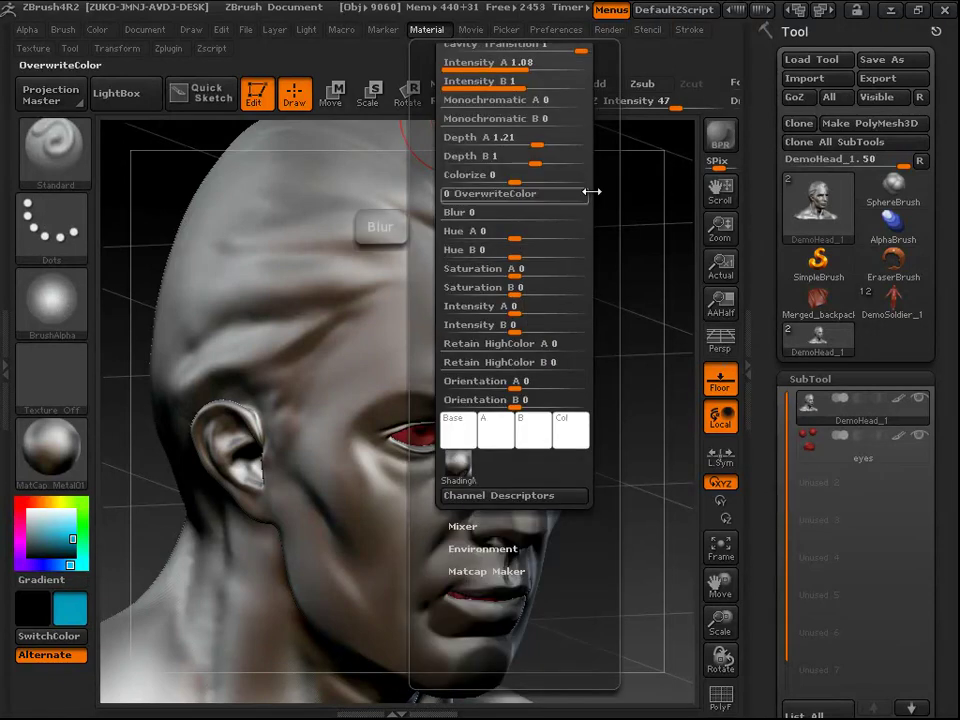
scroll(606, 312, up, 4)
scroll(606, 320, up, 3)
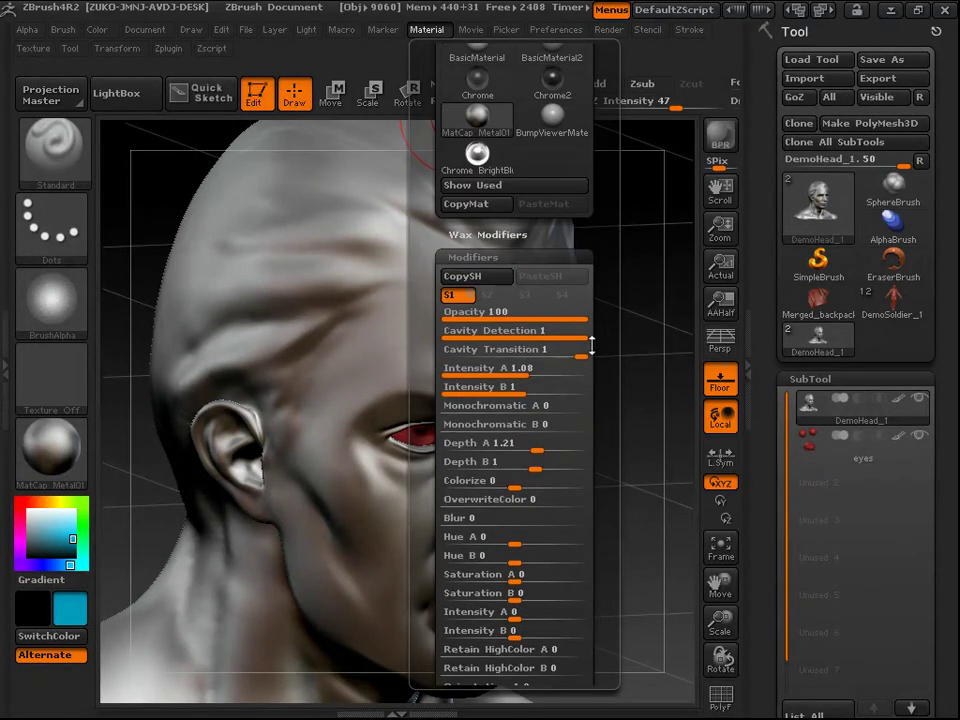
scroll(612, 500, down, 1)
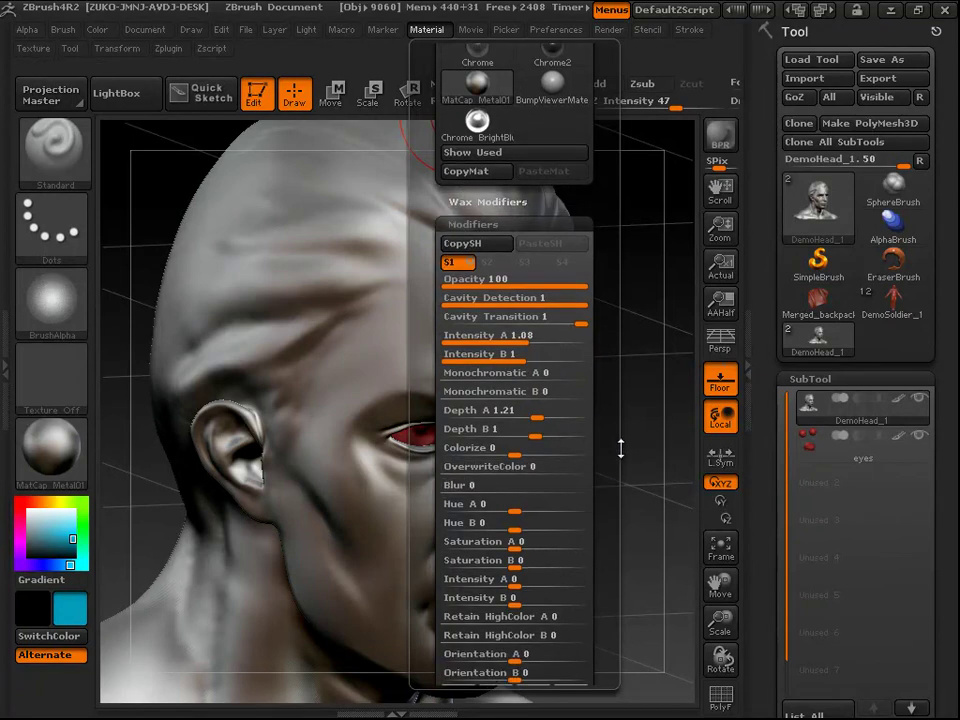
scroll(620, 440, down, 4)
scroll(610, 400, up, 2)
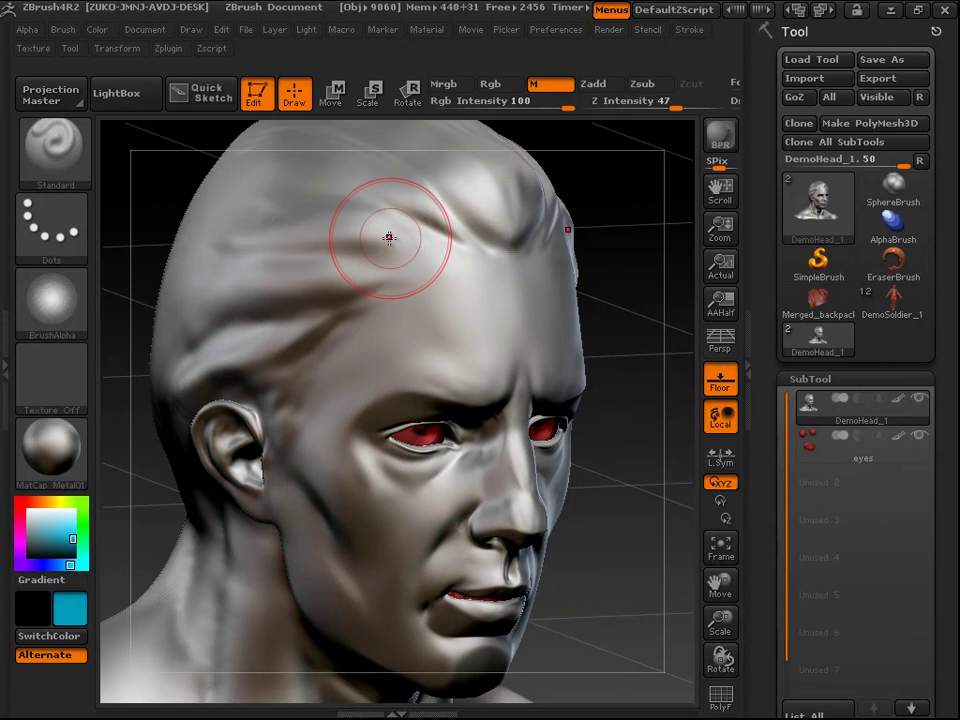
- Bring the Material menu back and scroll to the Intensity A 1.08 and Depth A 1.21 sliders
click(426, 30)
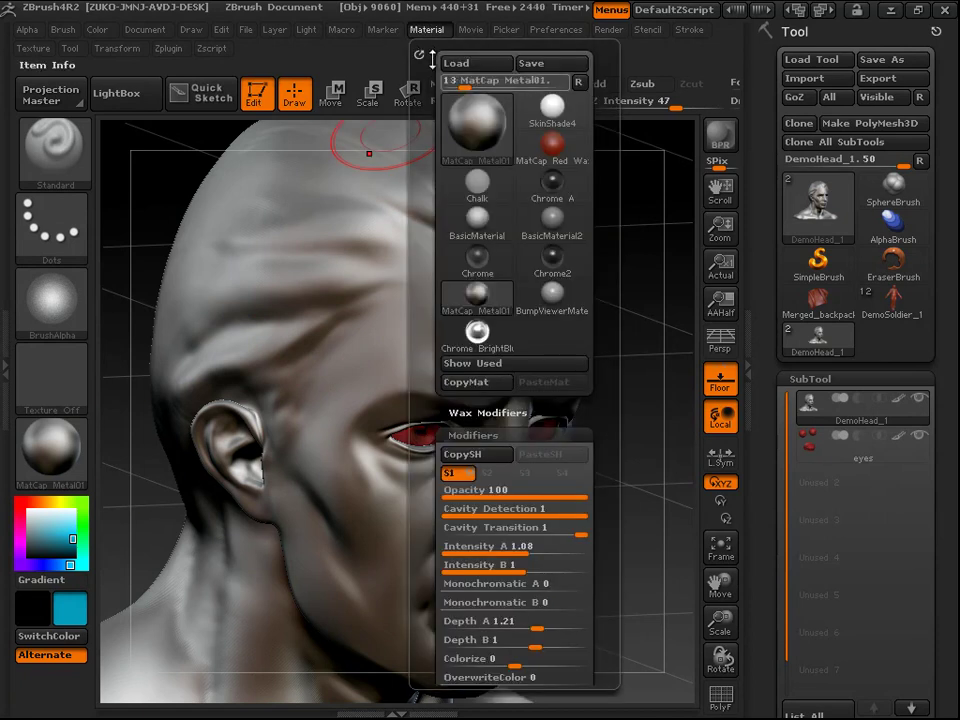
drag(605, 518, 611, 455)
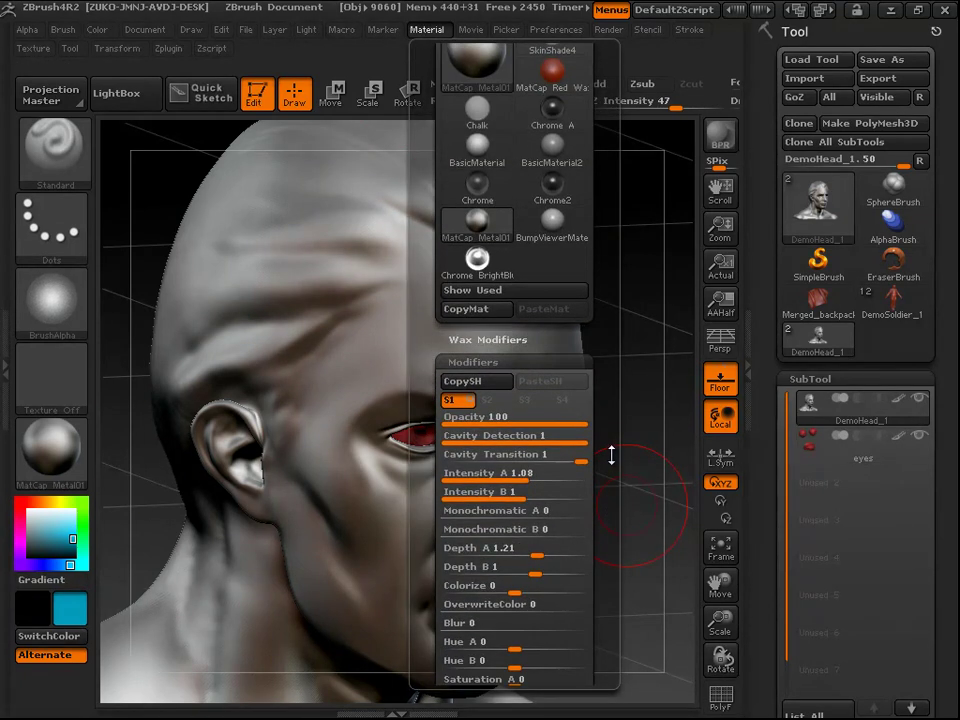
scroll(606, 377, down, 5)
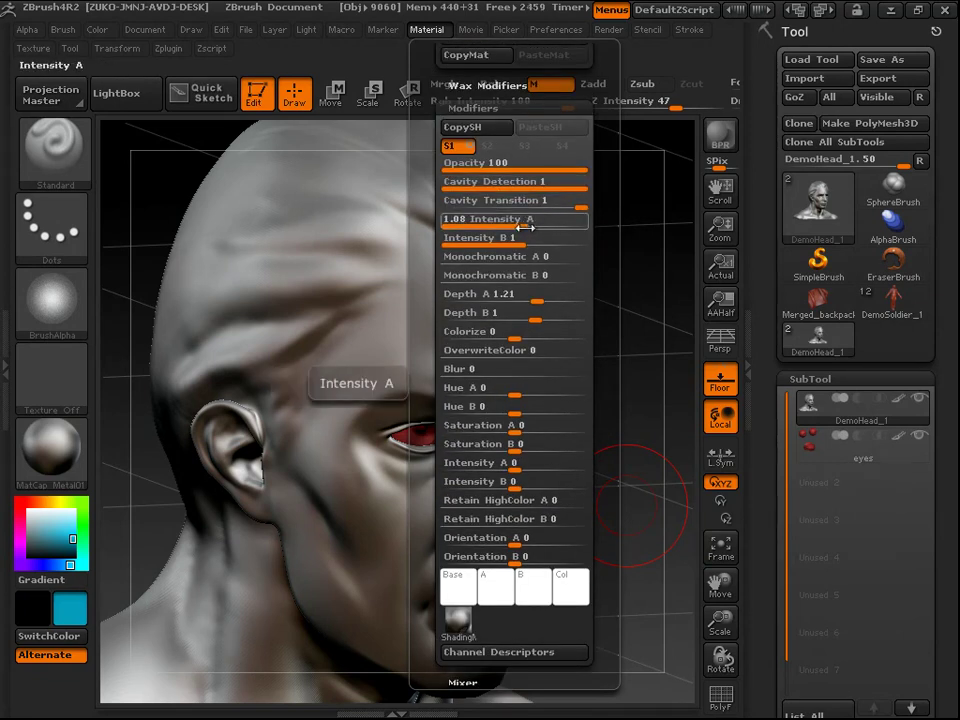
- Retune the metal sliders to Intensity A 1.19, Intensity B 0.86, Depth B -1.4, Colorize 0.49, then orbit the bust frontally
drag(520, 220, 543, 220)
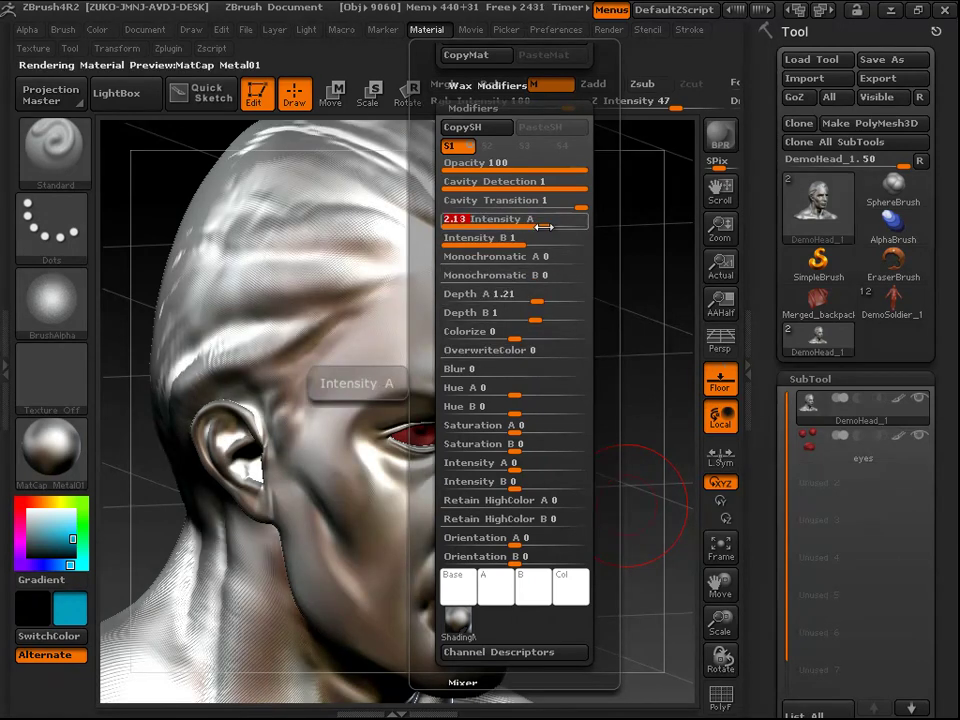
drag(557, 221, 508, 219)
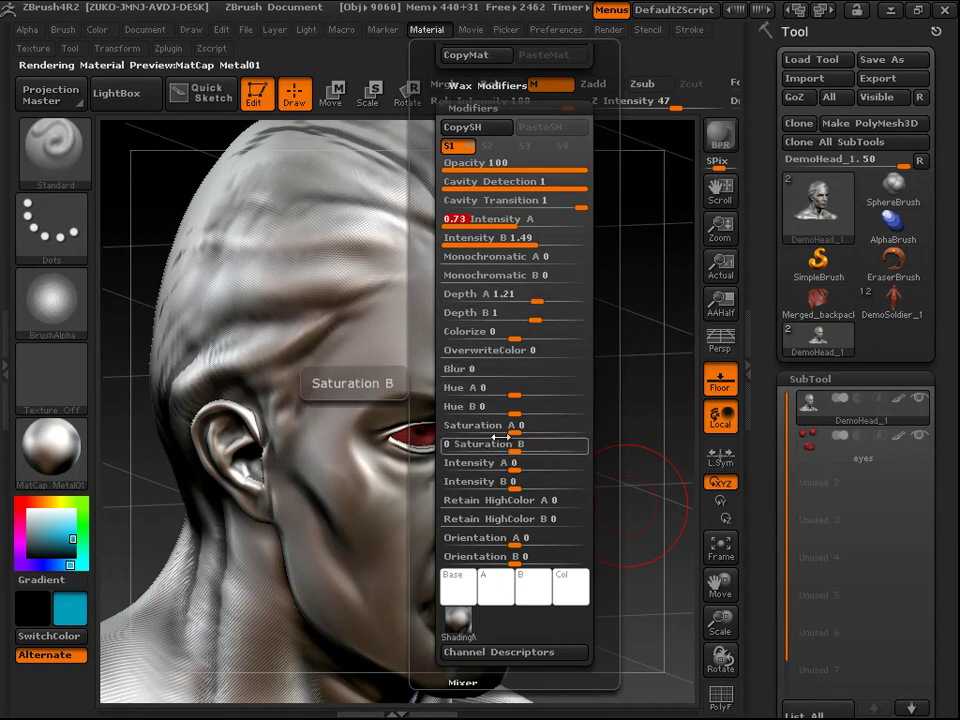
drag(601, 335, 600, 386)
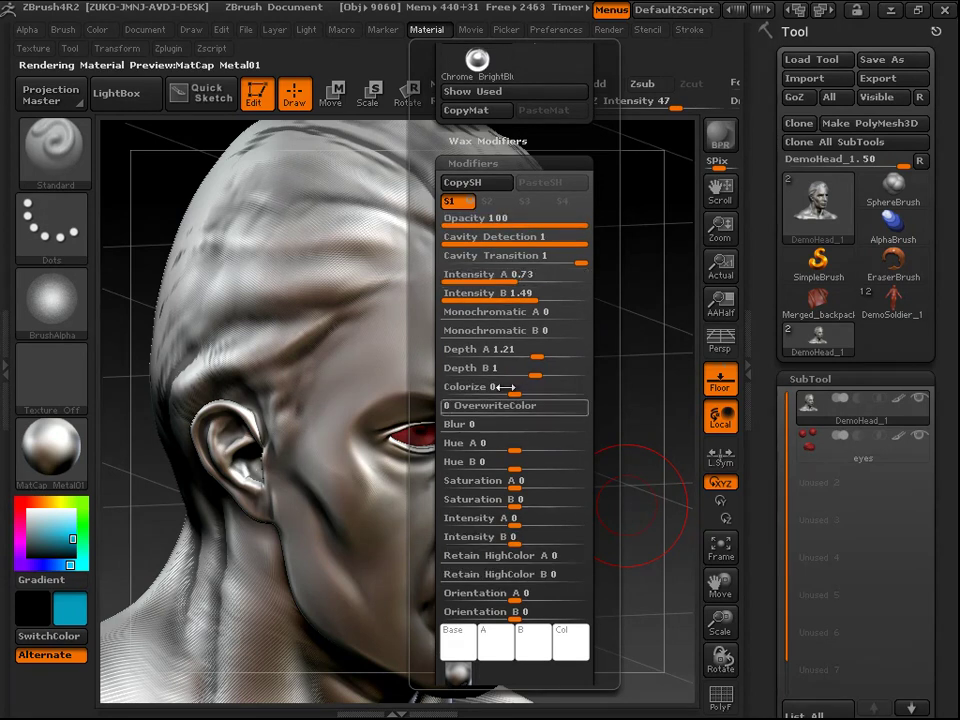
drag(528, 274, 508, 294)
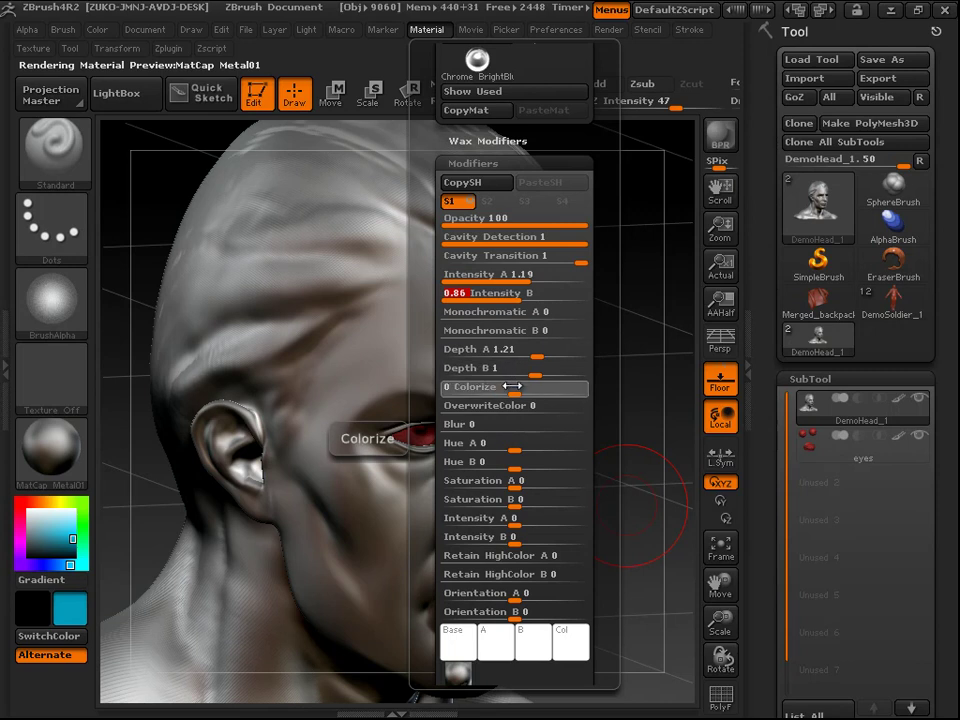
mouse_move(532, 385)
mouse_down()
mouse_move(552, 387)
mouse_move(538, 369)
mouse_move(562, 369)
mouse_move(511, 369)
mouse_move(535, 369)
mouse_move(520, 369)
mouse_up()
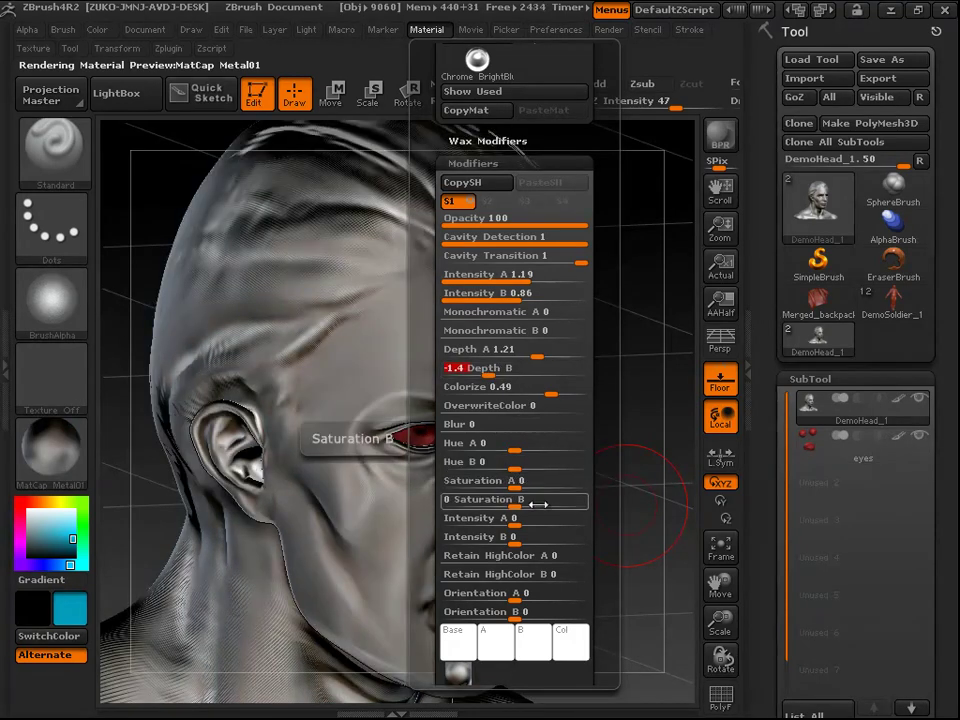
drag(662, 314, 647, 270)
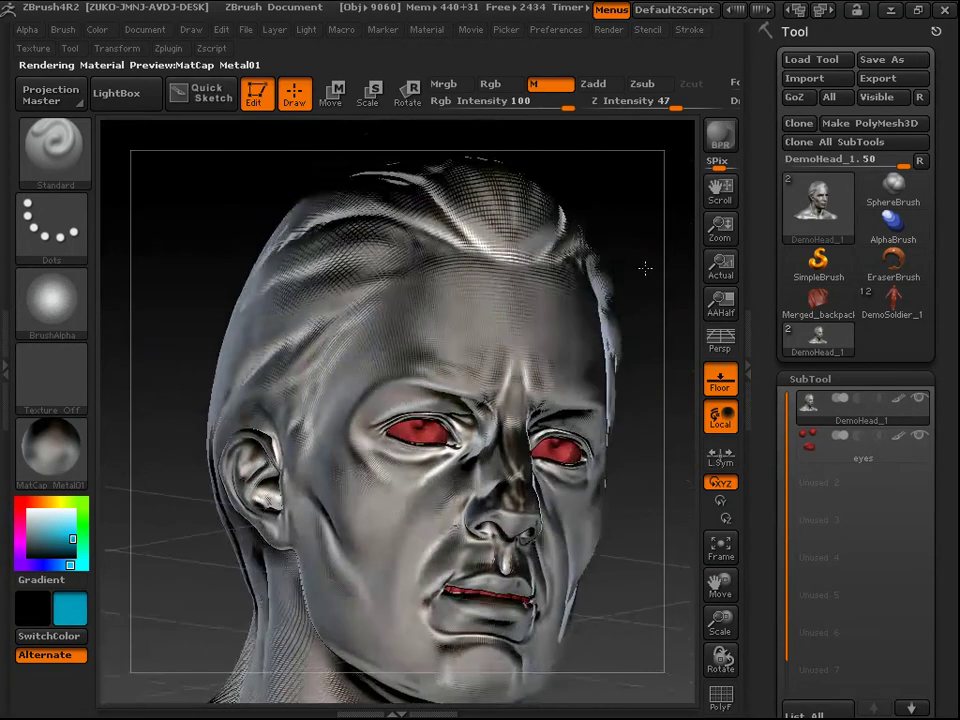
mouse_move(641, 426)
mouse_down()
mouse_move(643, 521)
mouse_move(624, 356)
mouse_move(617, 369)
mouse_move(636, 477)
mouse_move(676, 269)
mouse_up()
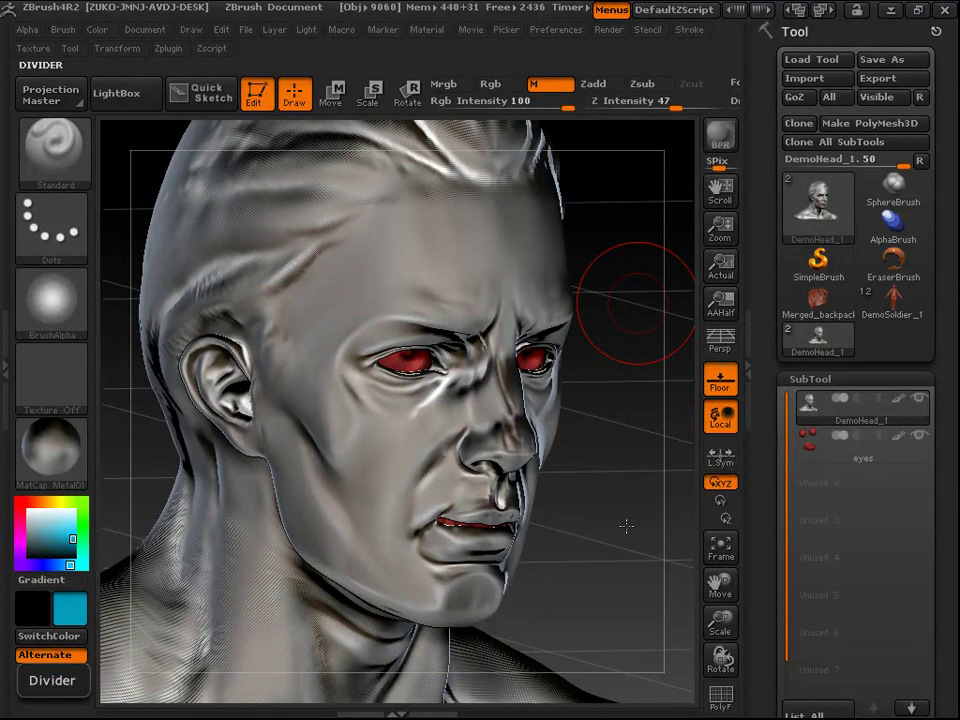
mouse_move(618, 504)
mouse_down()
mouse_move(593, 439)
mouse_move(570, 452)
mouse_move(583, 429)
mouse_move(596, 326)
mouse_move(602, 340)
mouse_move(615, 332)
mouse_move(574, 261)
mouse_up()
click(437, 29)
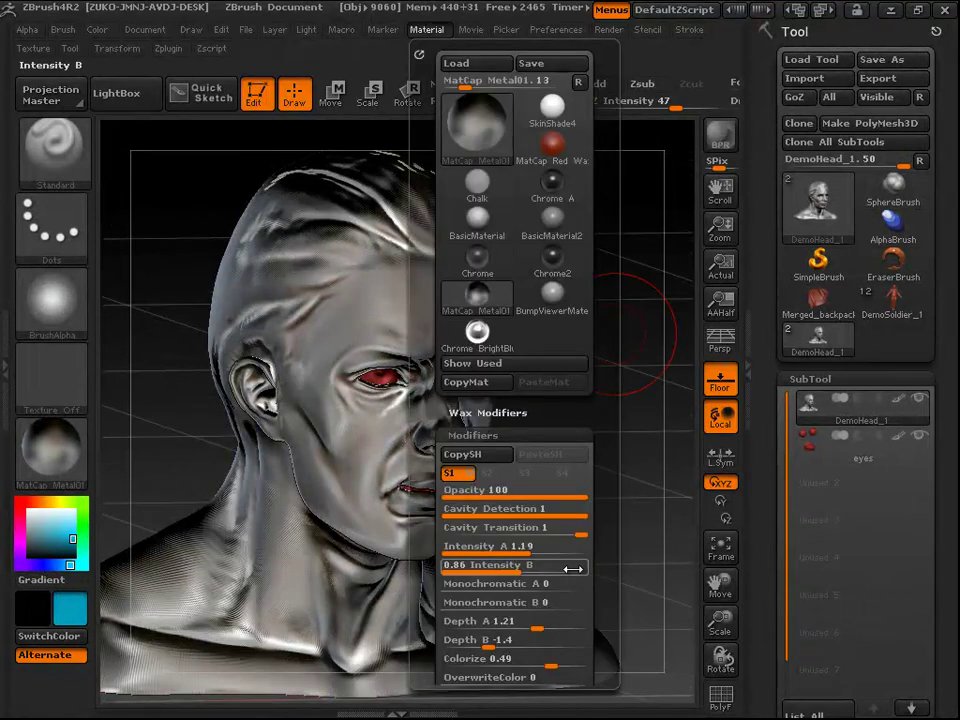
drag(599, 553, 591, 389)
drag(556, 591, 530, 551)
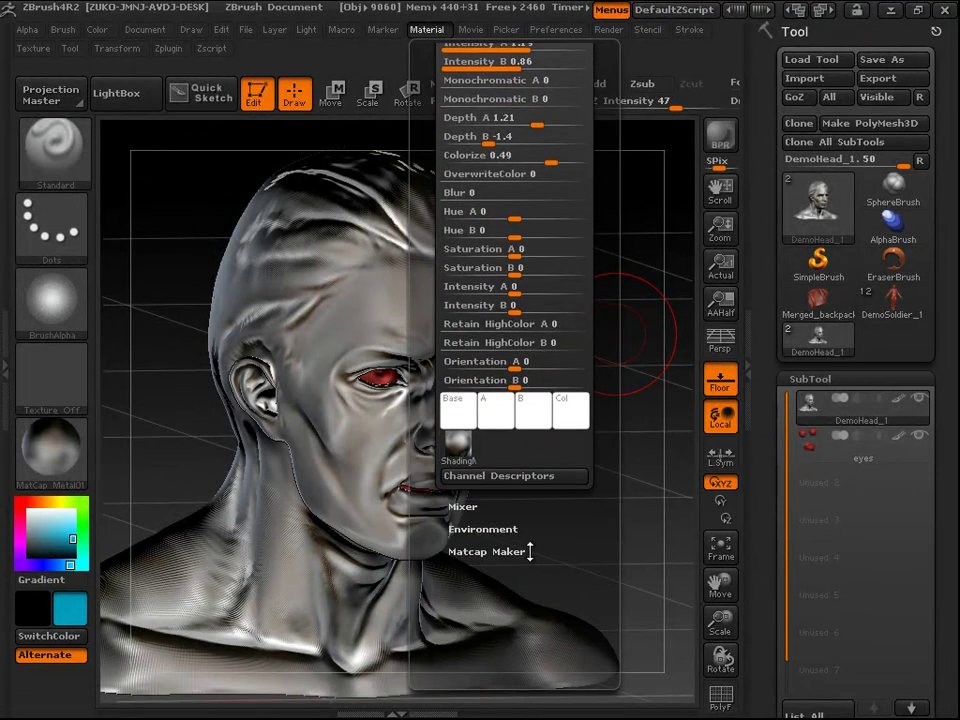
click(537, 500)
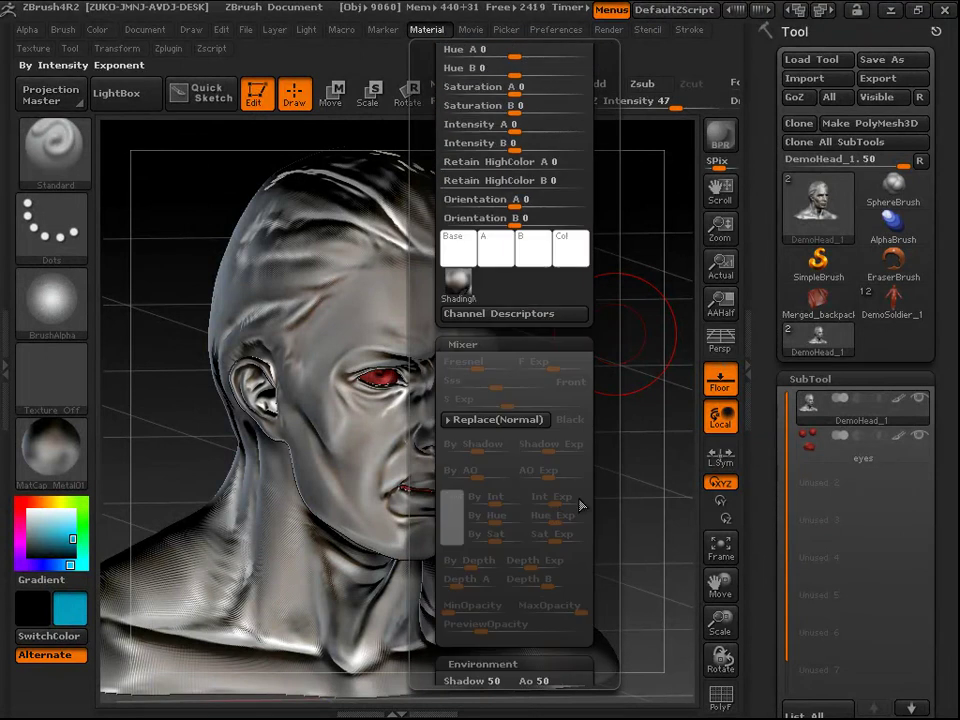
click(522, 340)
drag(589, 352, 602, 428)
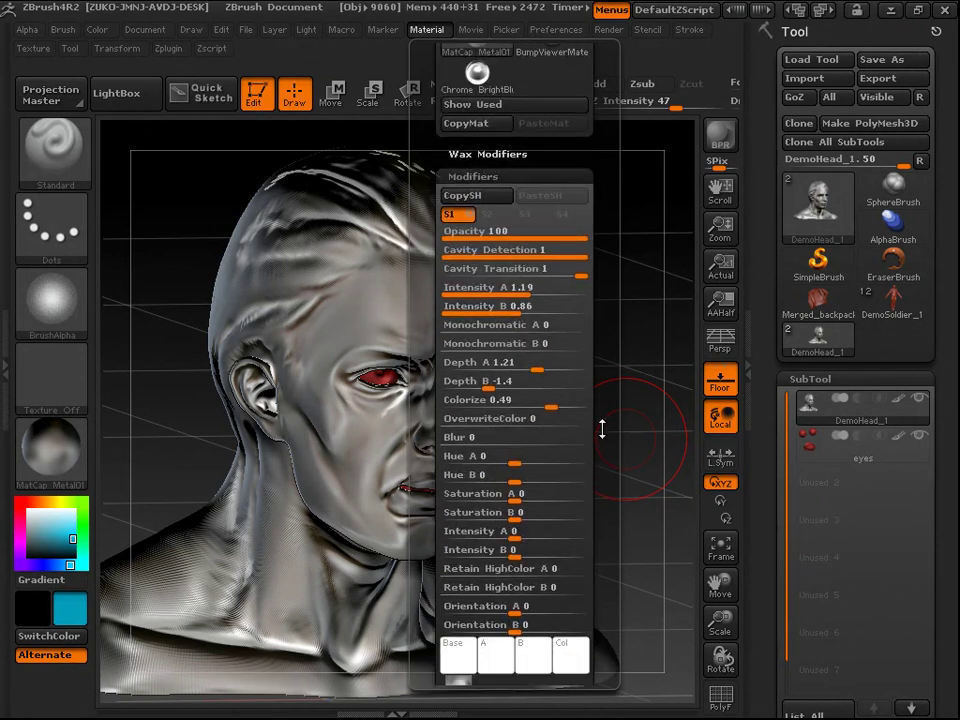
drag(610, 563, 611, 523)
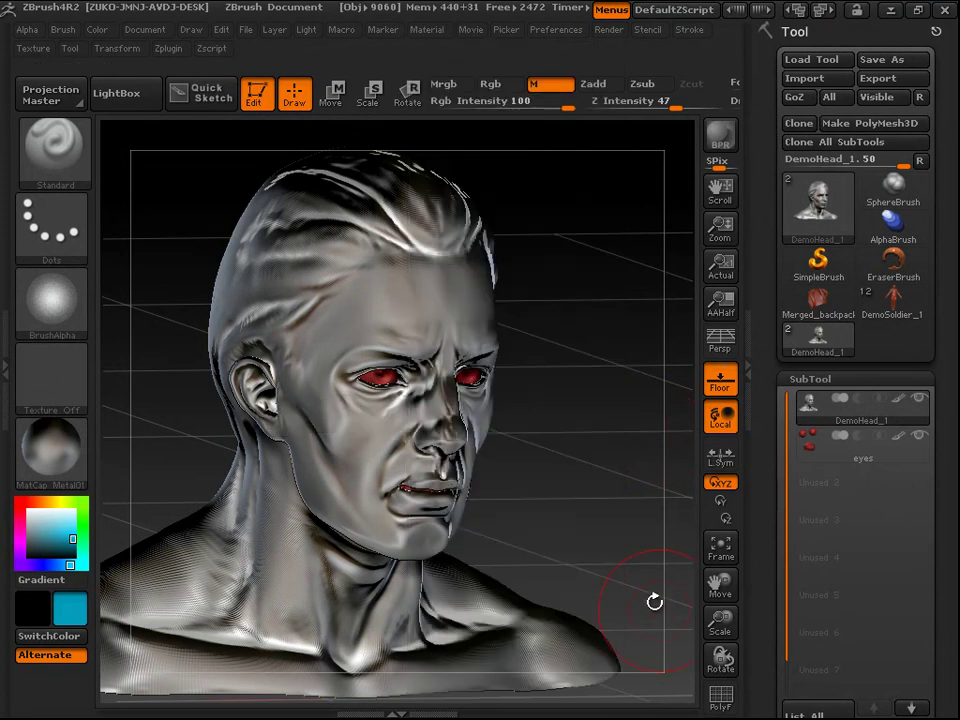
drag(627, 576, 570, 400)
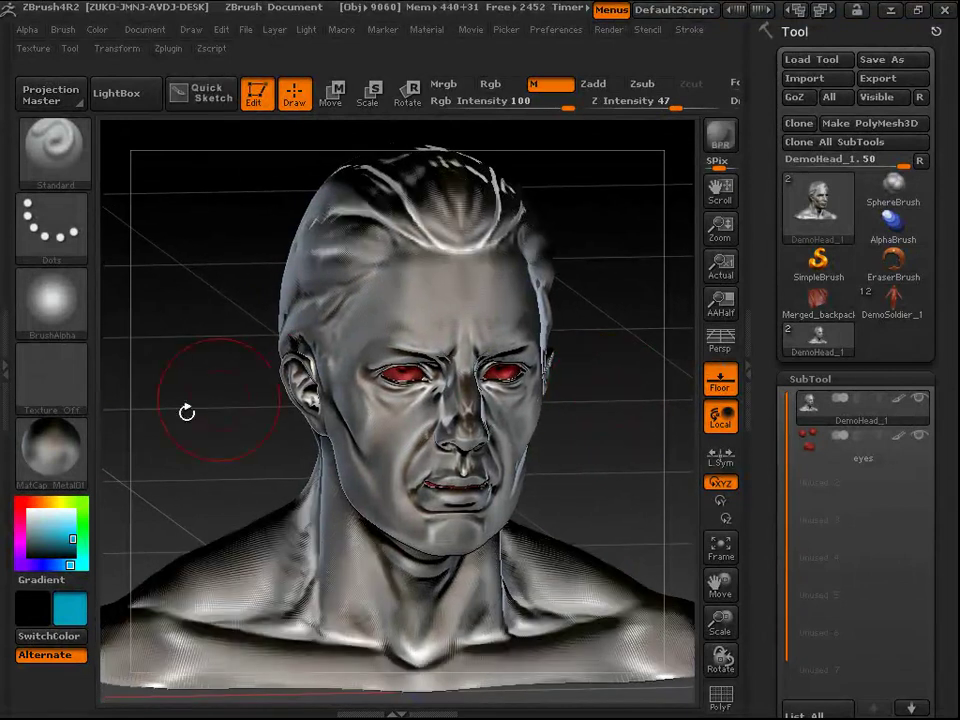
- Choose GelShaderA from Standard Materials, fill the whole bust with it, and turn the head to preview
click(80, 466)
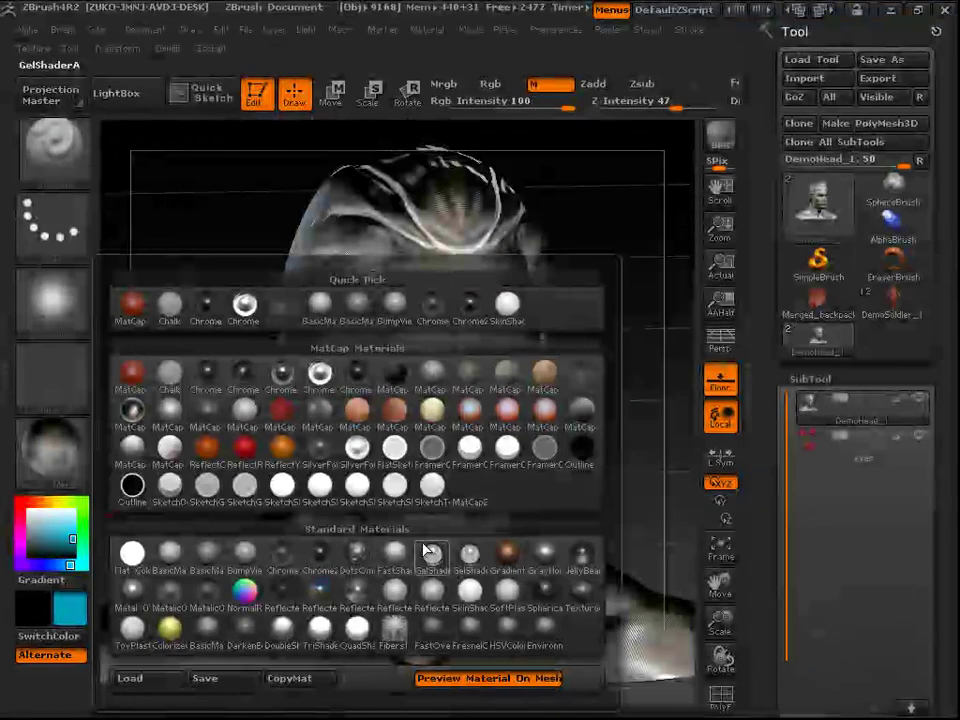
click(430, 555)
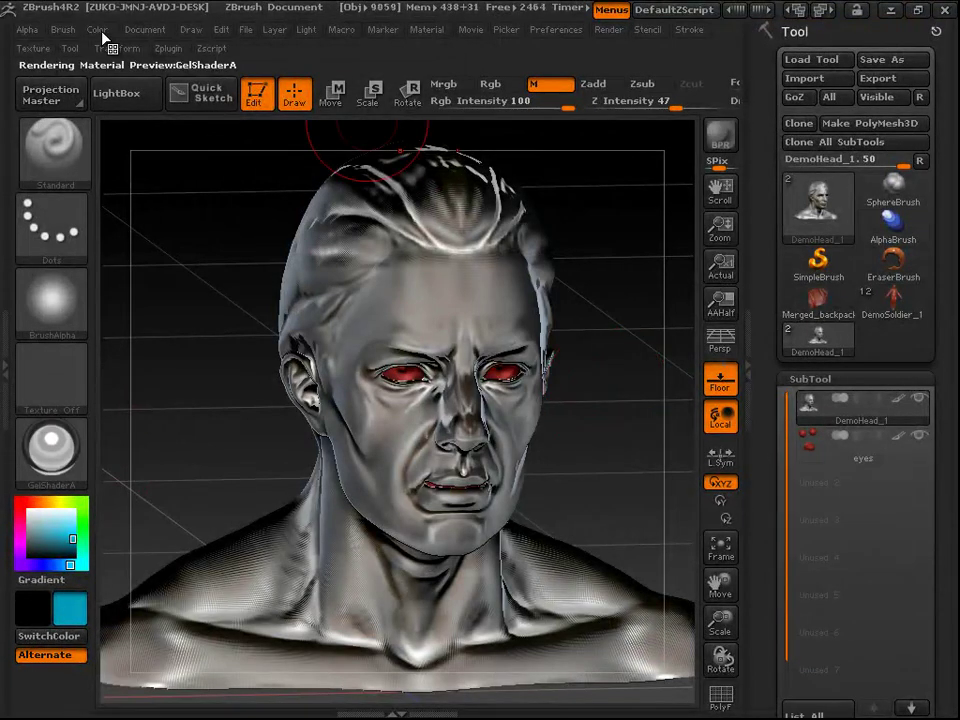
click(97, 30)
click(160, 380)
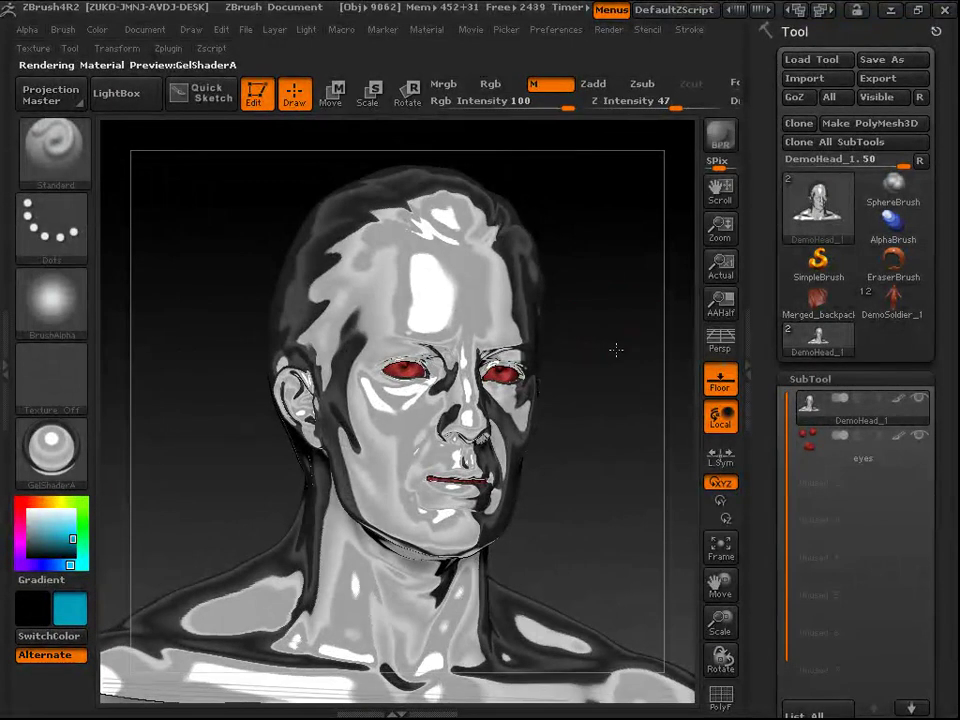
mouse_move(613, 365)
mouse_down()
mouse_move(587, 387)
mouse_move(624, 426)
mouse_move(619, 444)
mouse_up()
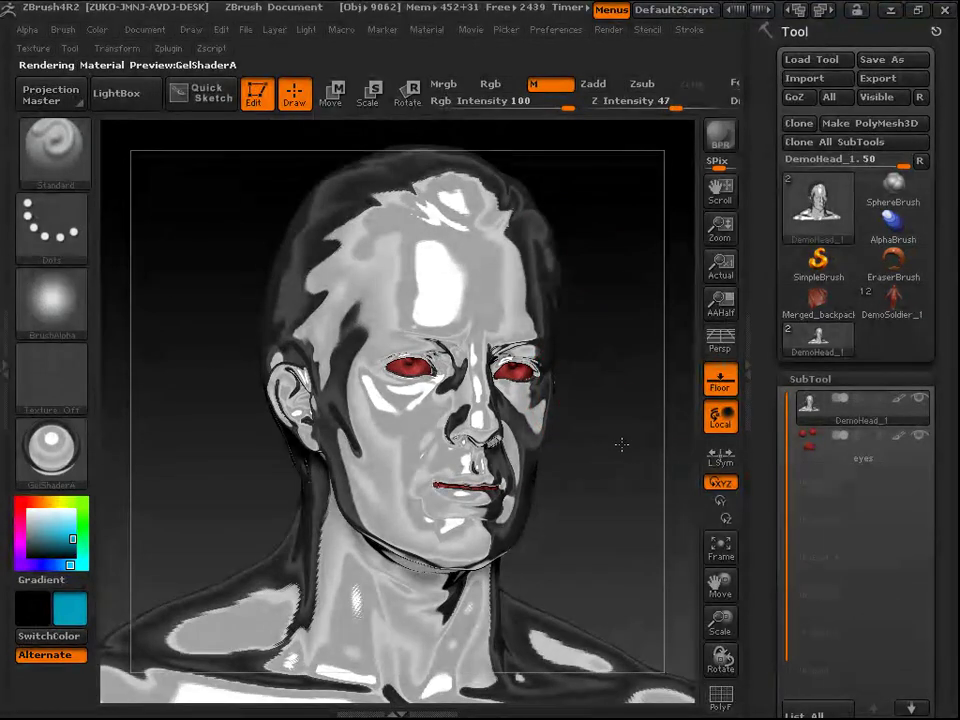